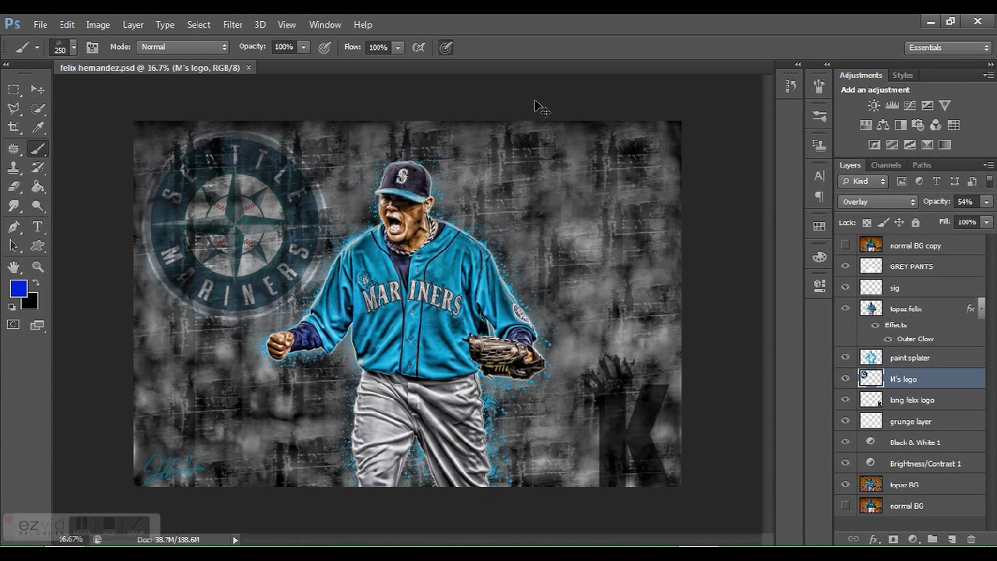
Open the felix hernandez photo from the BASEBALL folder inside the players folder
key("ctrl+o")
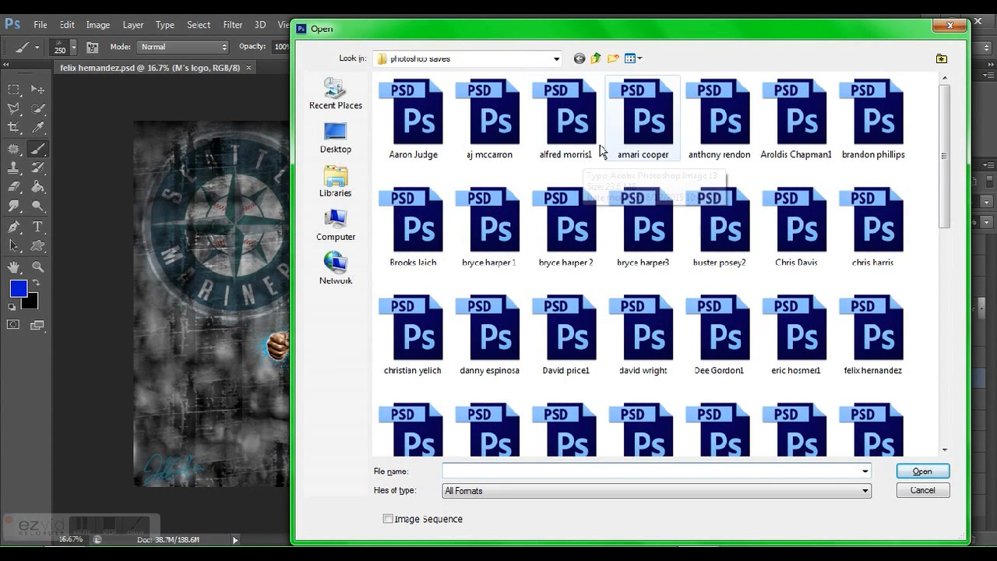
left_click(598, 59)
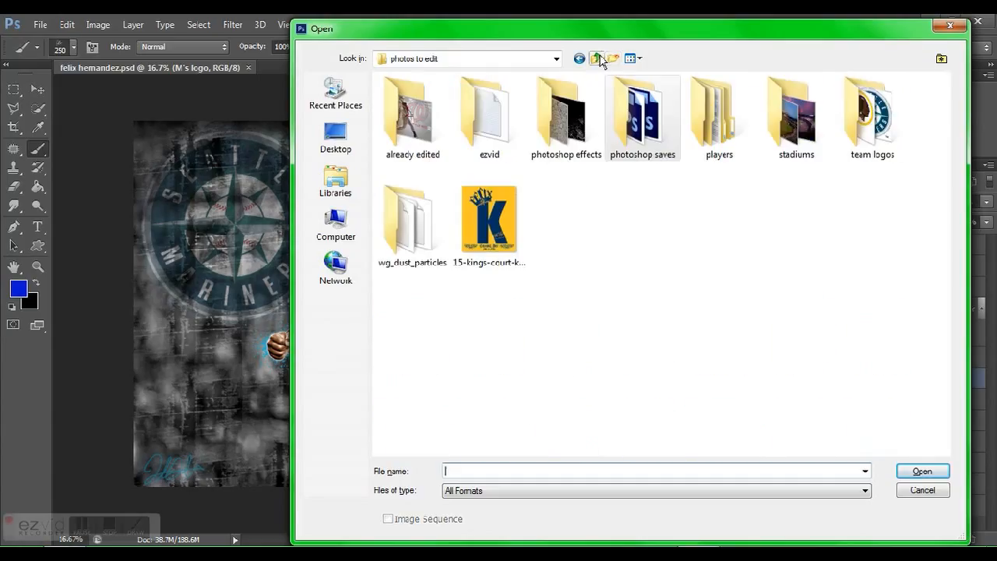
double_click(716, 121)
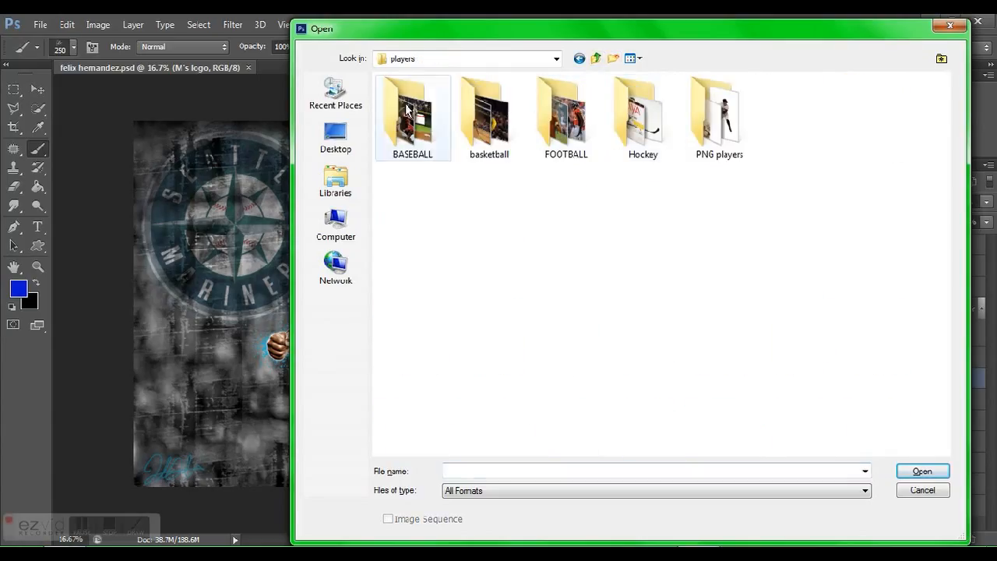
double_click(412, 149)
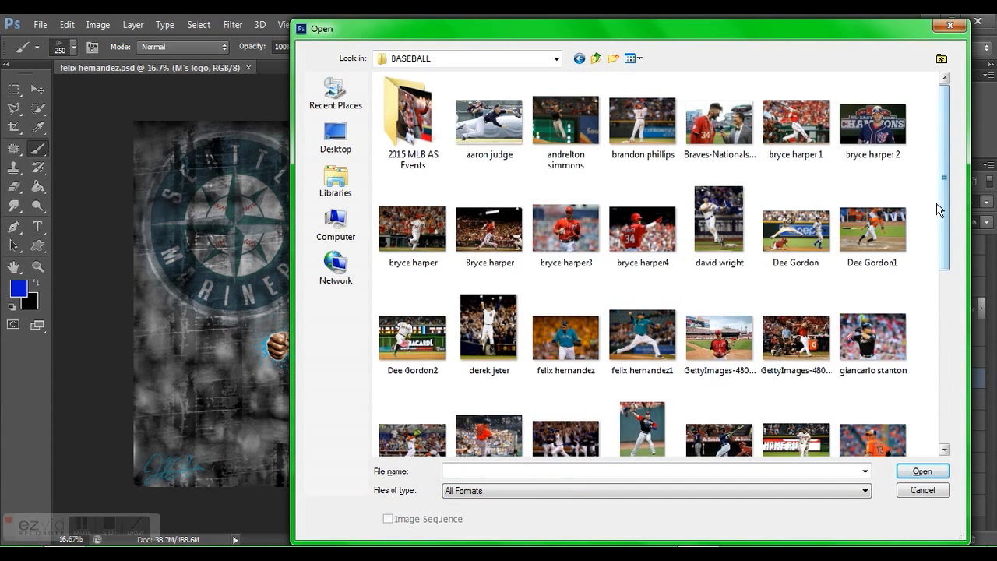
left_click_drag(942, 218, 942, 304)
left_click(555, 153)
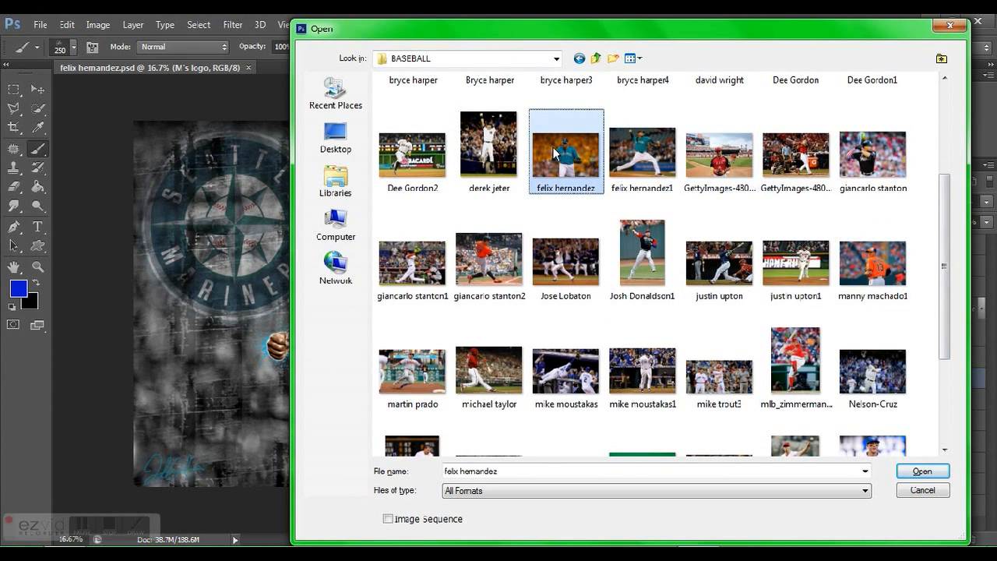
double_click(580, 169)
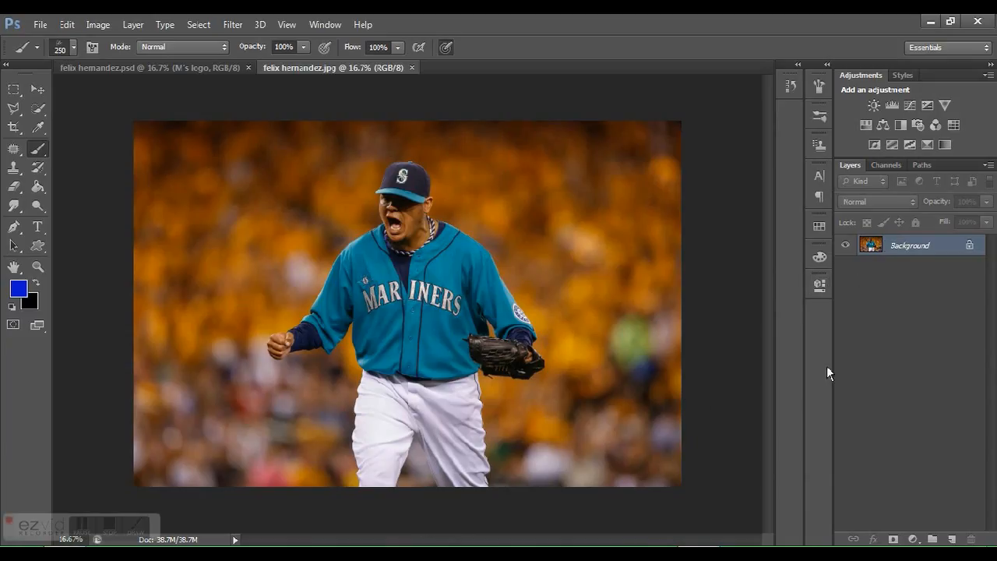
Sample the teal of the jersey as the foreground color and duplicate the Background layer
left_click(495, 288)
key("z")
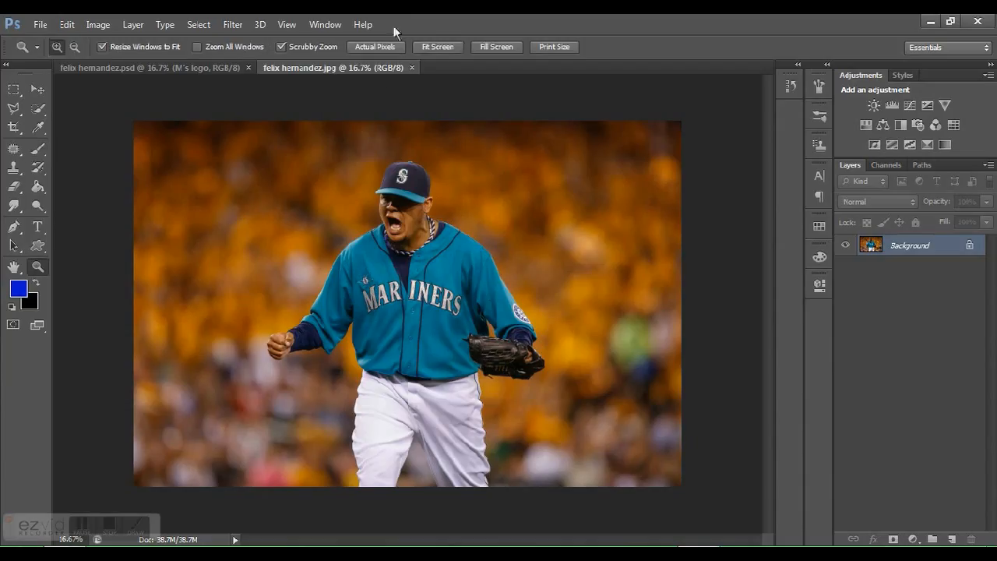
left_click(429, 47)
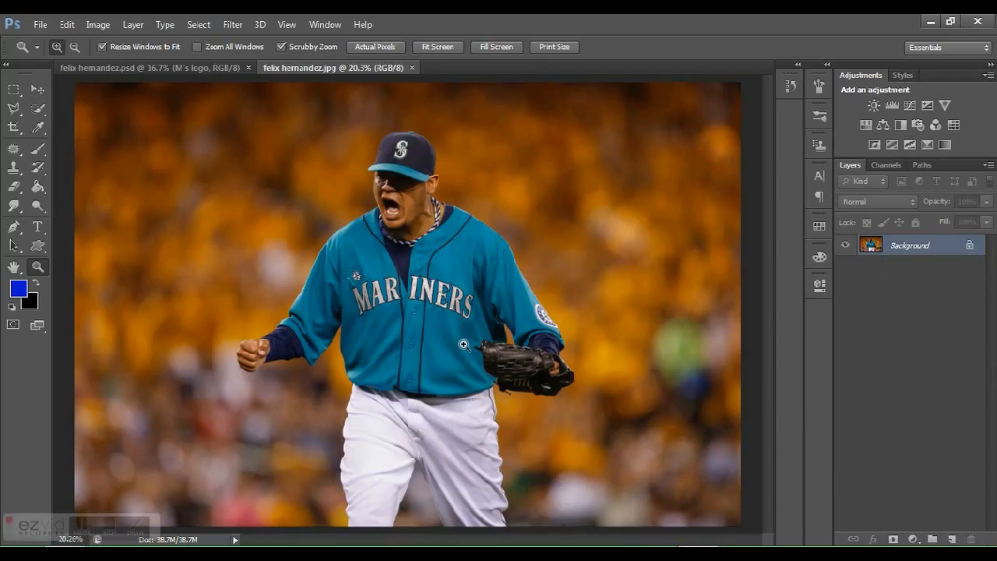
key("i")
left_click(425, 312)
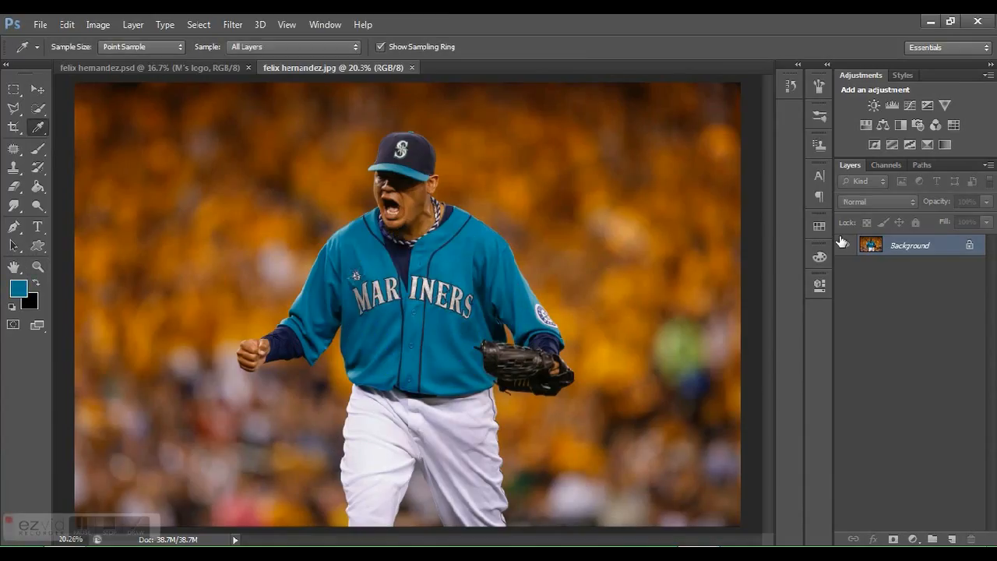
key("ctrl+j")
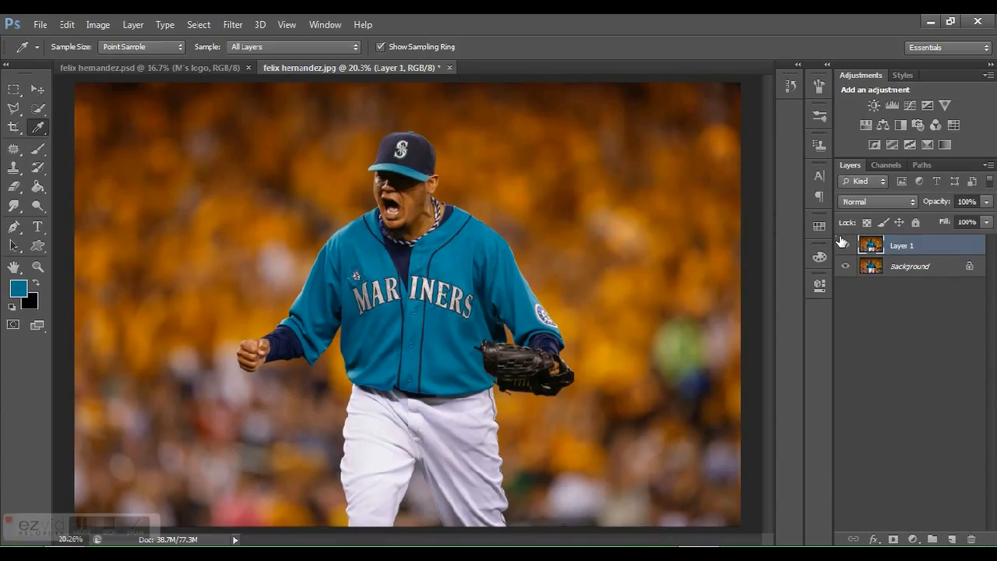
Open Topaz Adjust 5 on the duplicated layer and choose the Psychedelic preset from the Stylized Collection
left_click(241, 24)
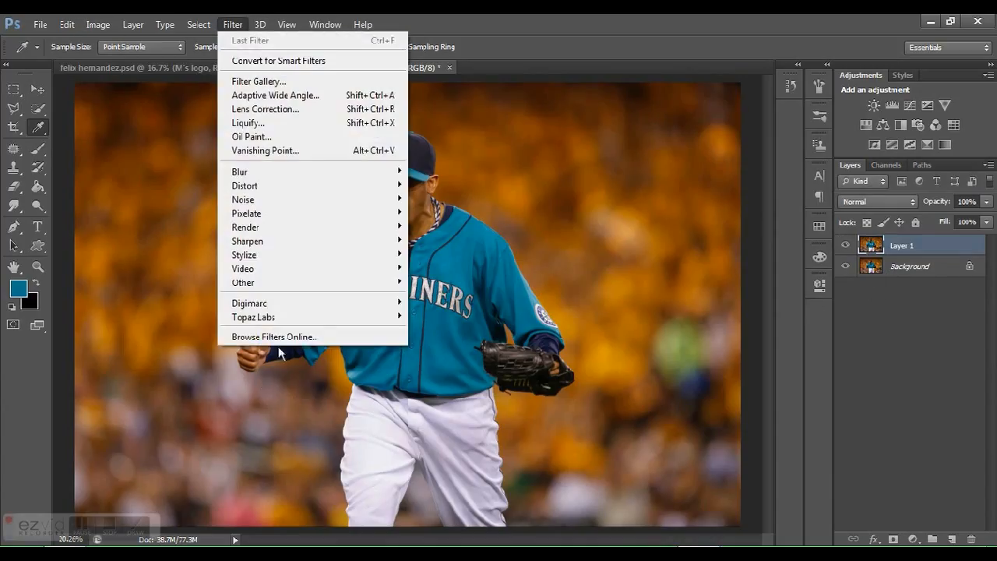
mouse_move(289, 322)
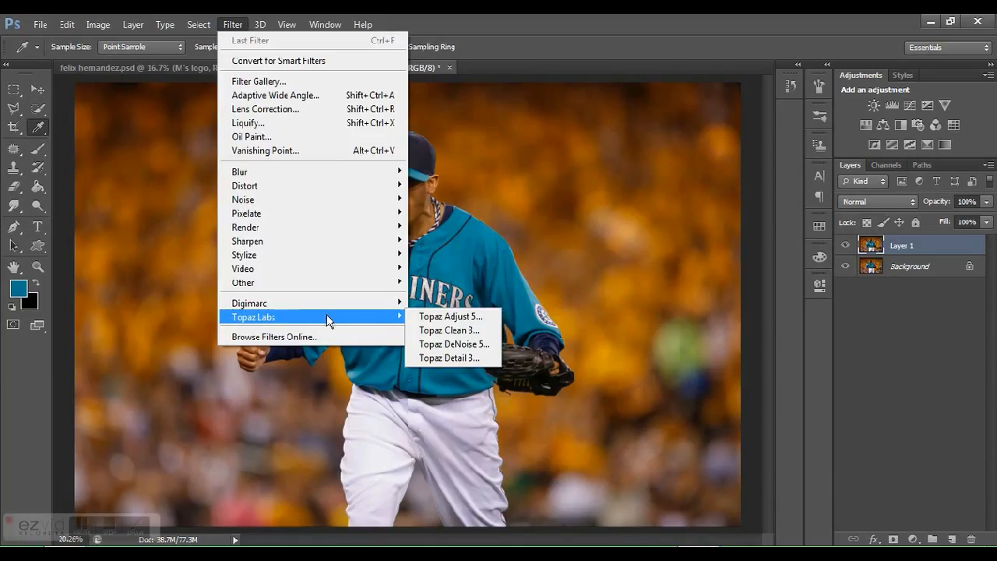
left_click(425, 318)
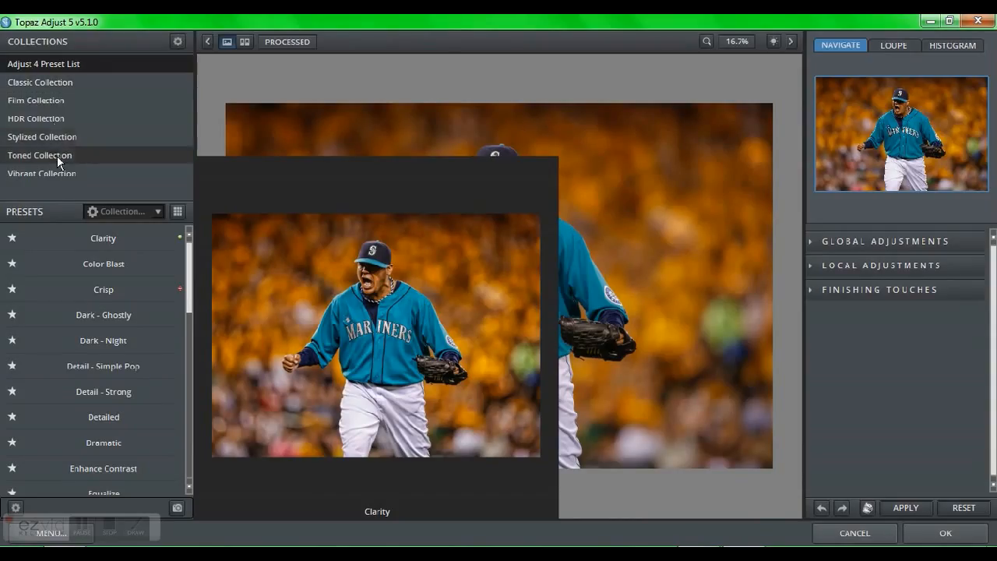
left_click(53, 136)
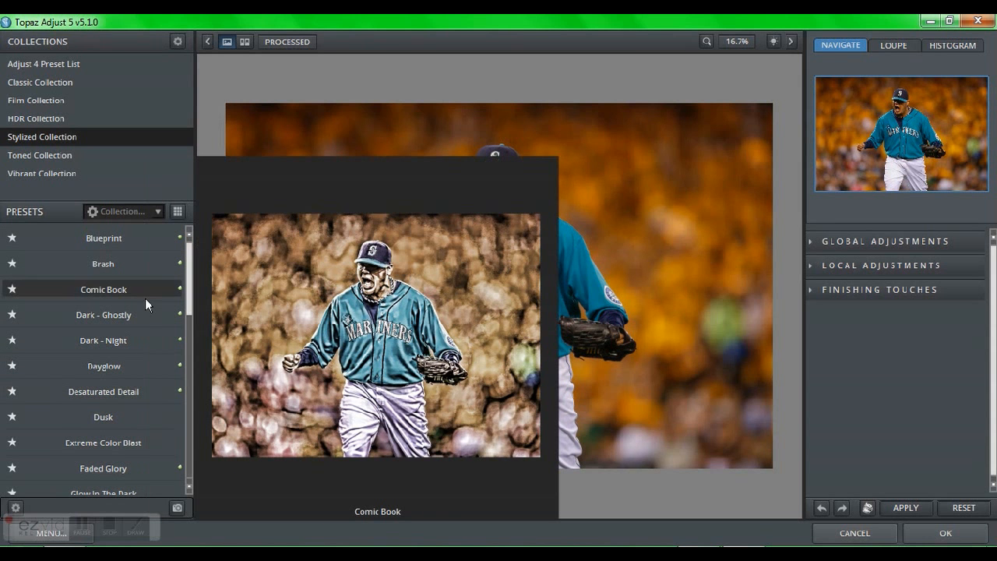
scroll(191, 320, "down", 5)
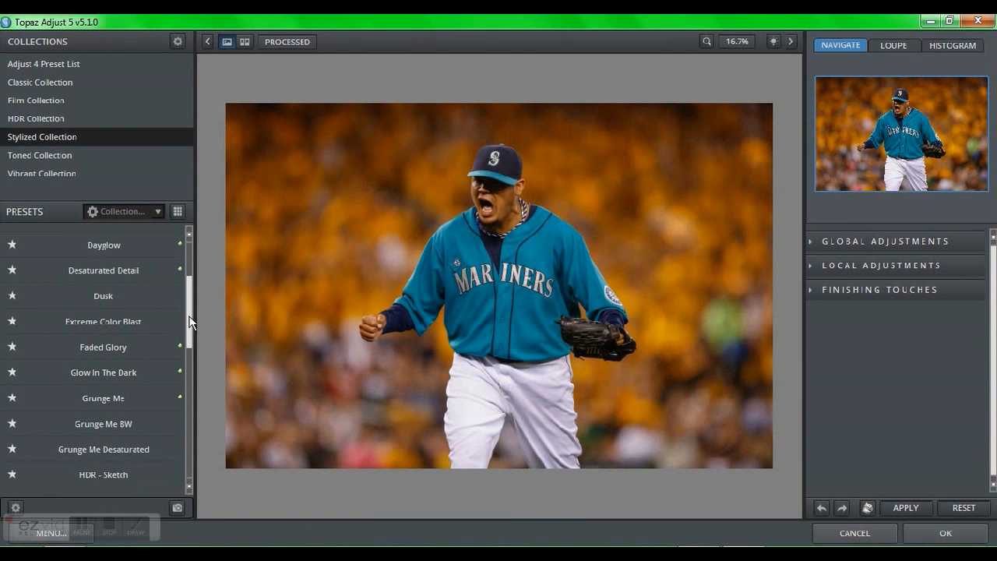
scroll(190, 327, "down", 5)
mouse_move(95, 409)
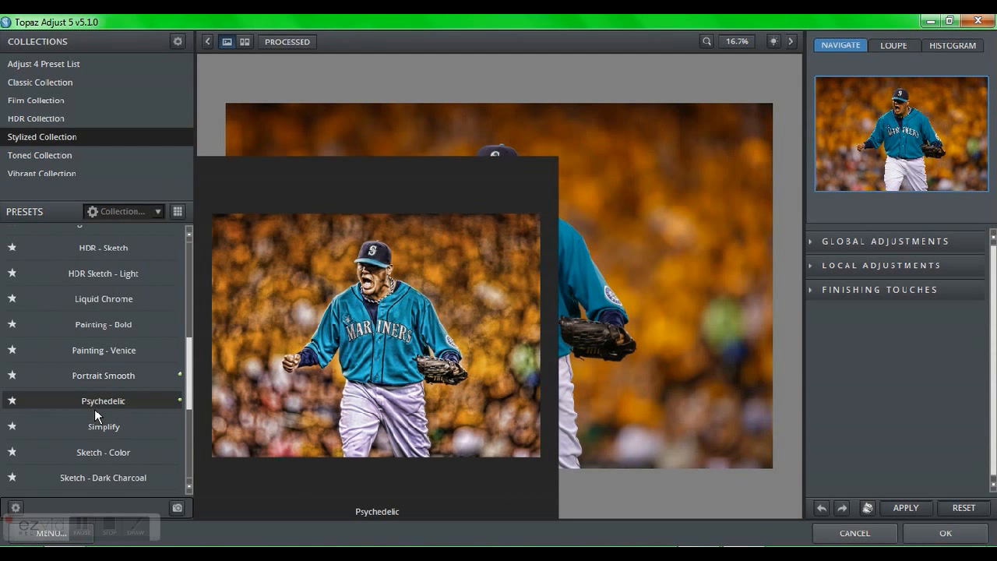
left_click(95, 409)
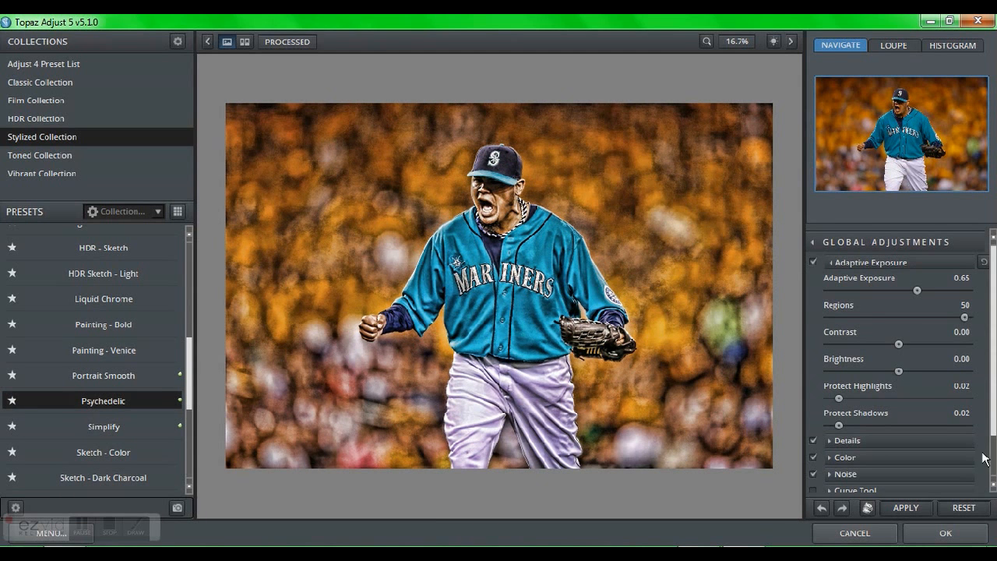
Try to apply the Psychedelic look with the finishing-touch Overall Transparency set to 0.49, and accept the filter
scroll(891, 456, "down", 2)
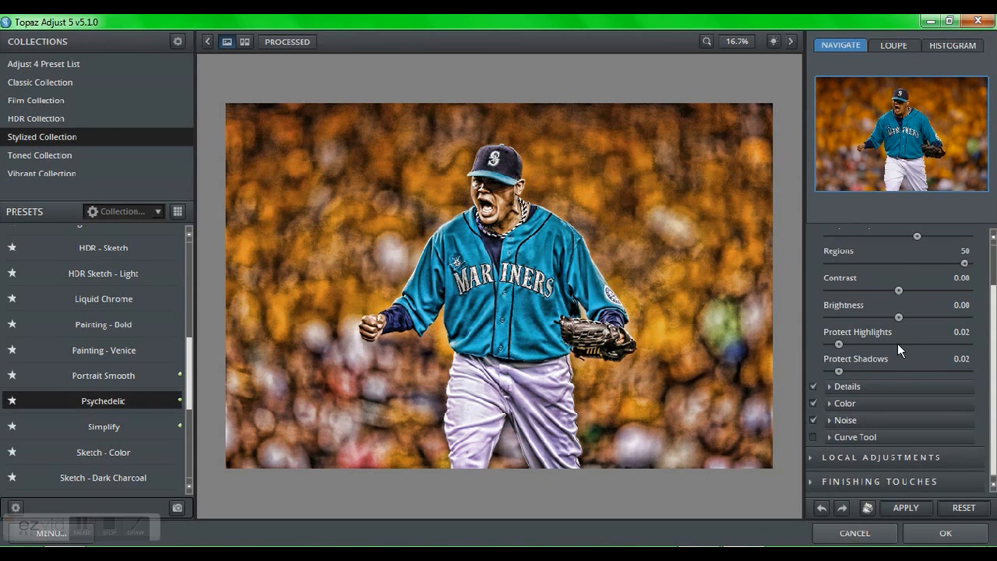
left_click(869, 458)
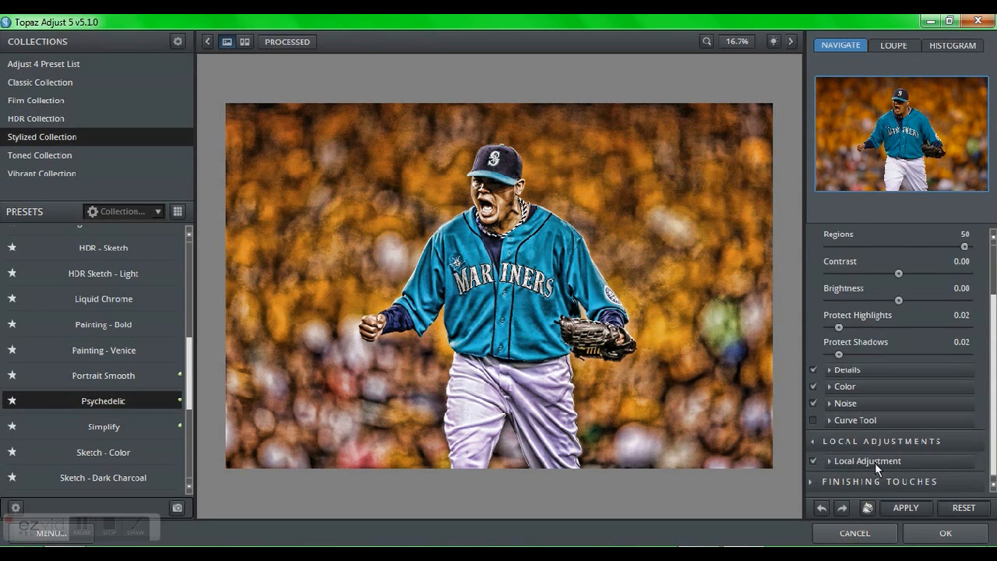
left_click(875, 482)
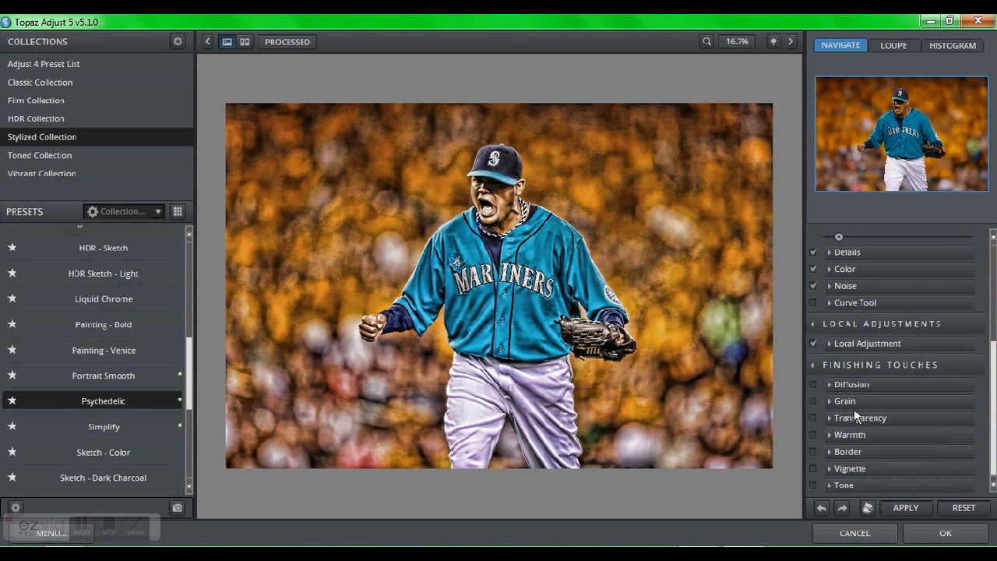
left_click(854, 413)
left_click_drag(927, 446, 898, 453)
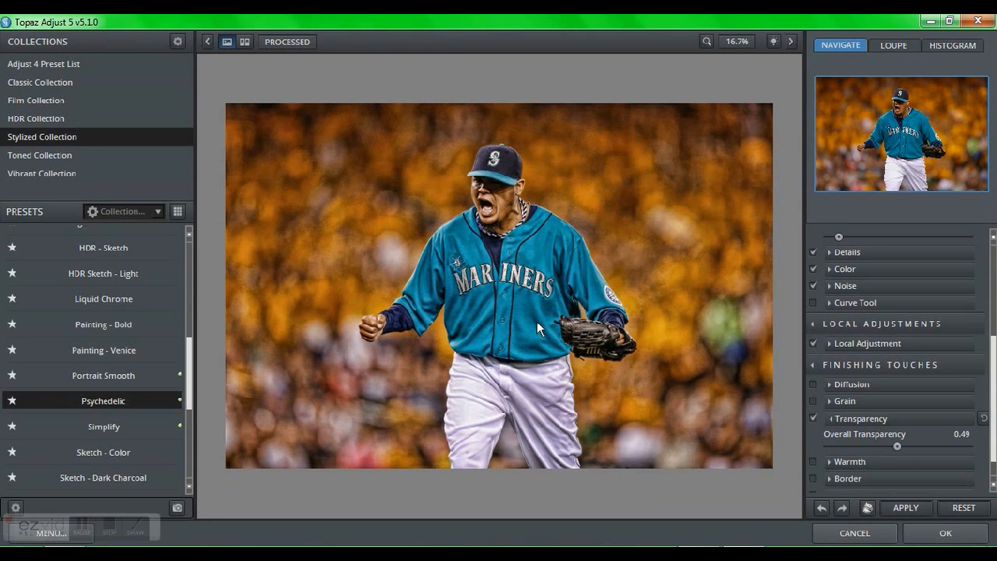
left_click(896, 509)
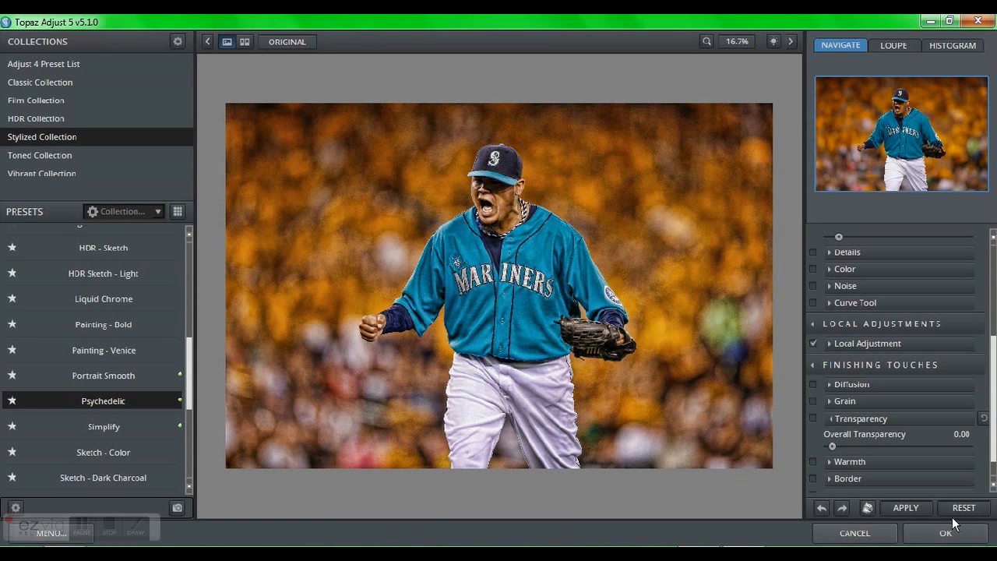
left_click(939, 537)
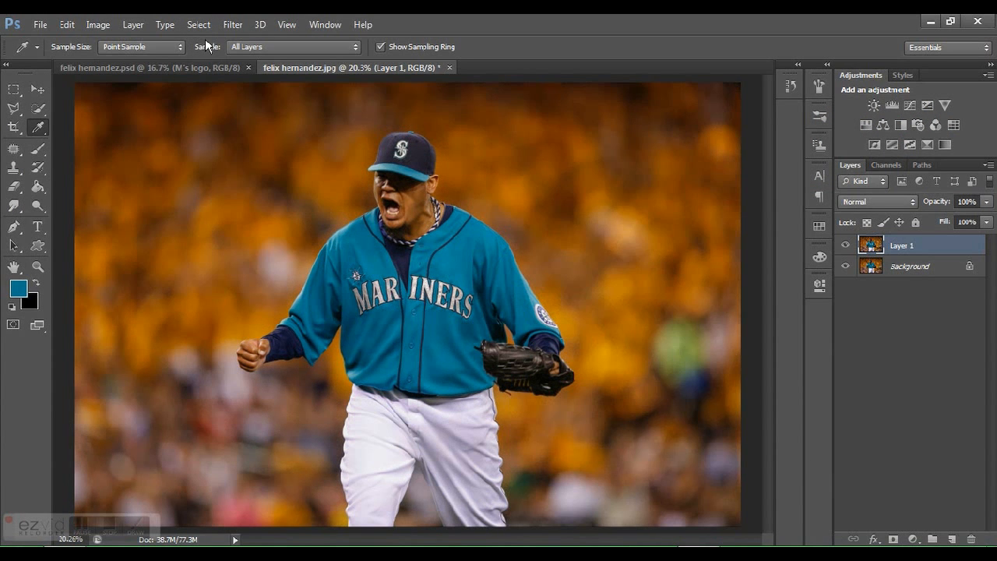
Reopen Topaz Adjust 5 on the duplicated layer and select the Psychedelic preset in the Stylized Collection again
left_click(230, 26)
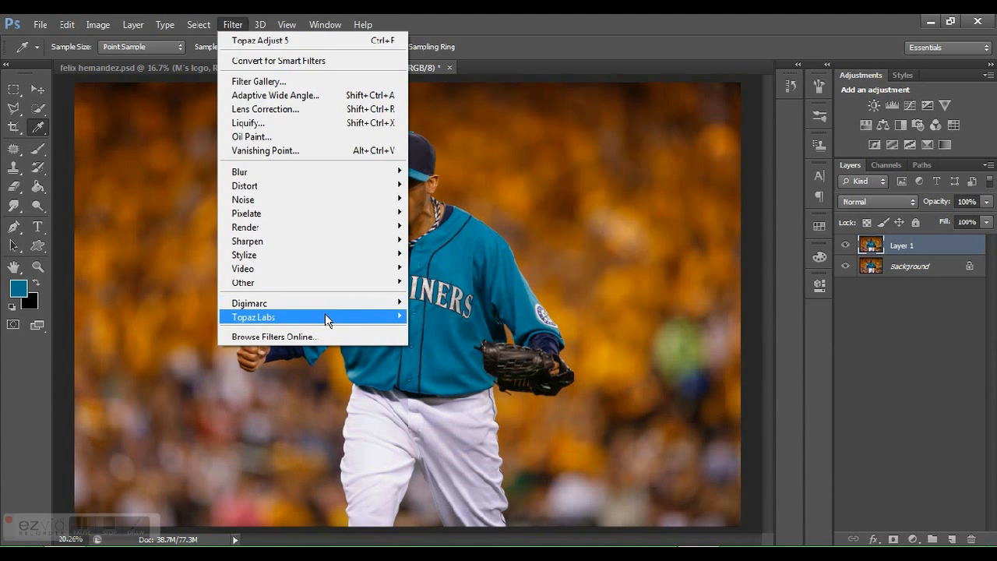
mouse_move(325, 315)
left_click(434, 318)
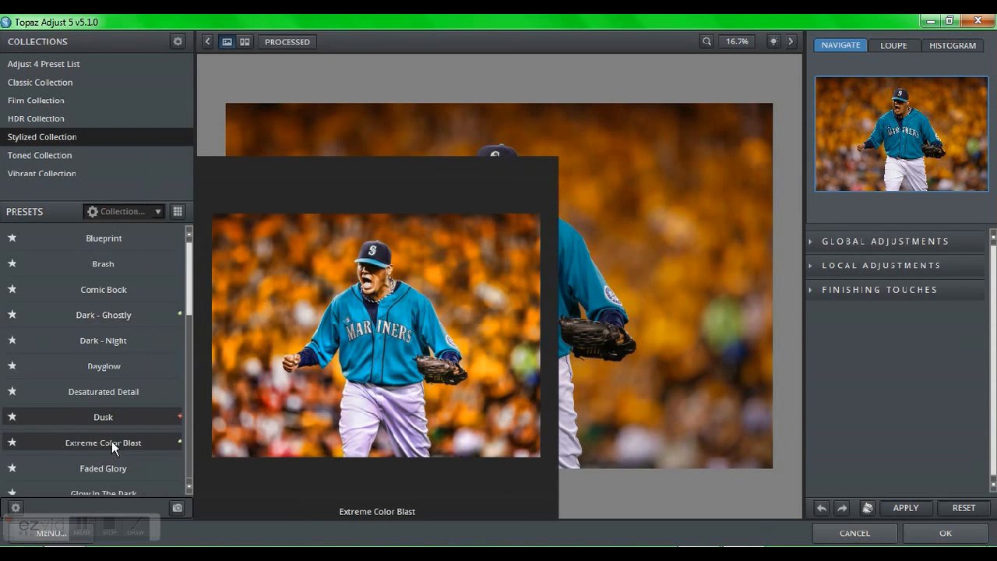
scroll(133, 428, "down", 5)
scroll(130, 442, "down", 3)
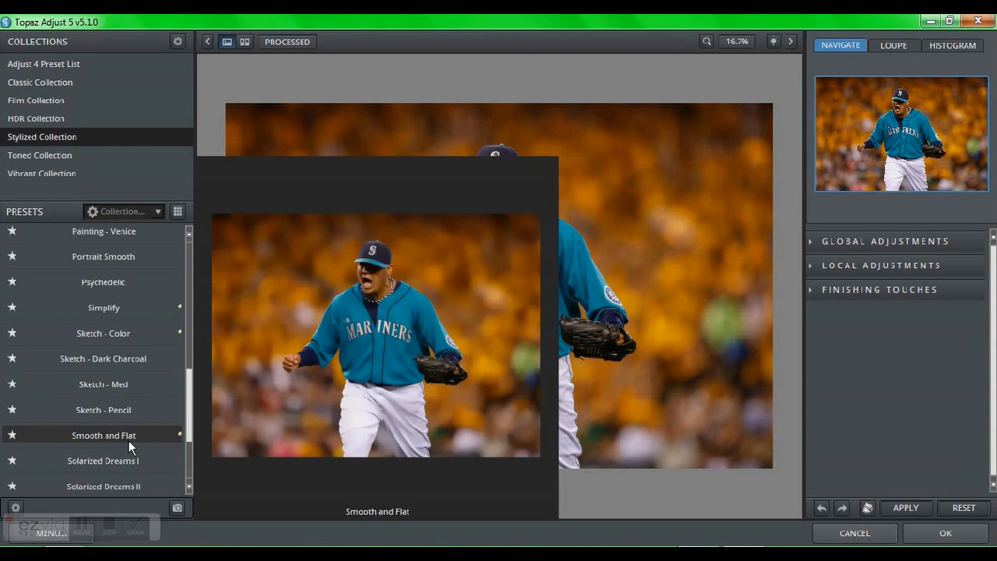
scroll(130, 441, "down", 3)
scroll(133, 300, "up", 3)
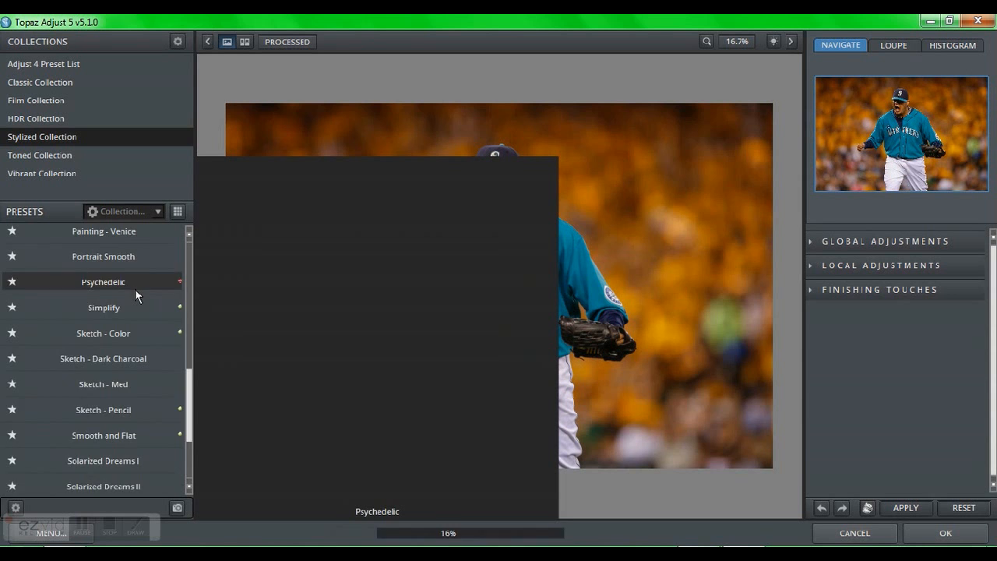
left_click(121, 397)
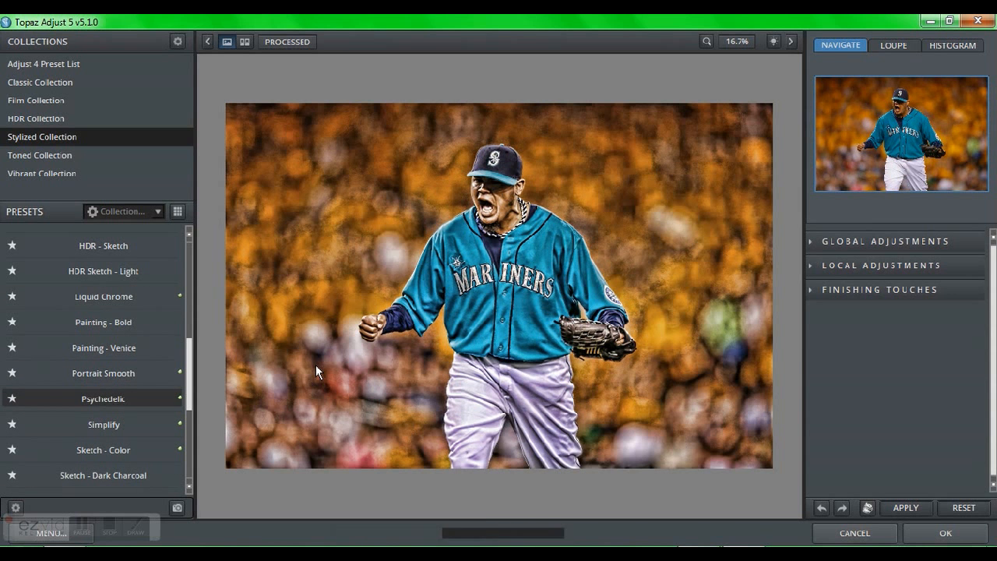
Soften the Psychedelic effect with the Overall Transparency finishing touch and accept the filter
scroll(888, 407, "down", 2)
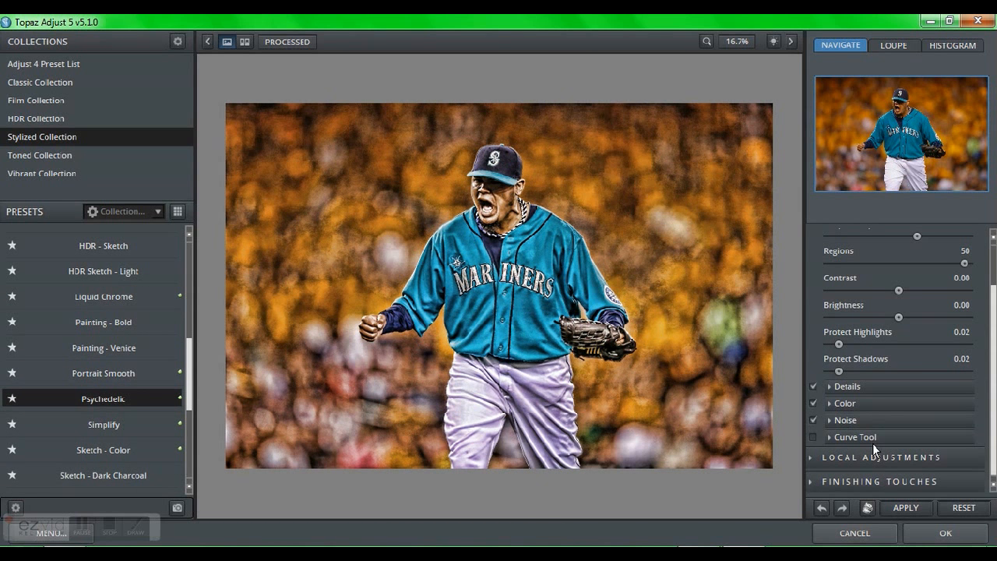
left_click(861, 483)
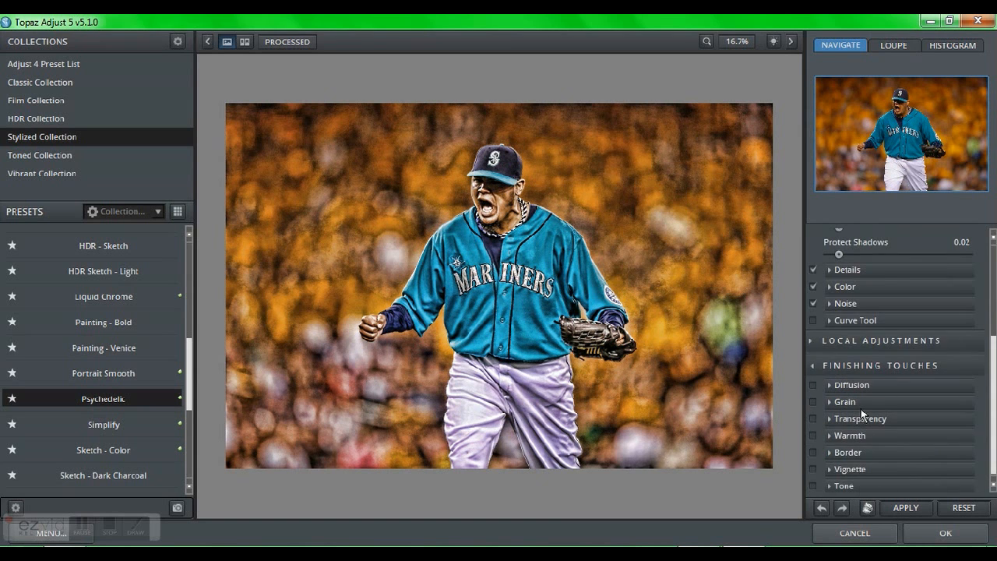
left_click(872, 423)
left_click_drag(917, 449, 924, 444)
left_click(941, 533)
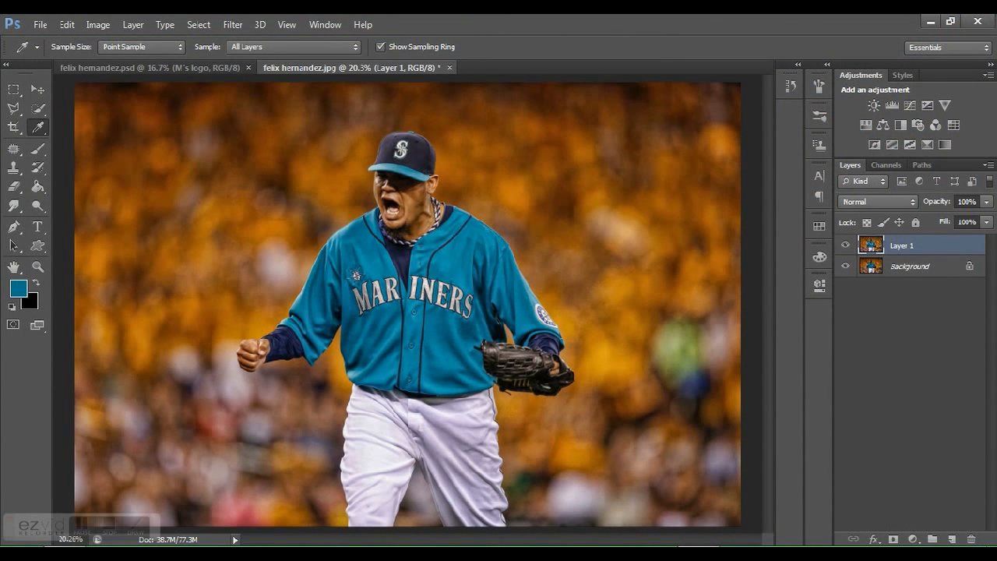
Open Topaz DeNoise 5 on Layer 1, choose the JPEG - strongest preset, and check the preview on the player's face
left_click(234, 24)
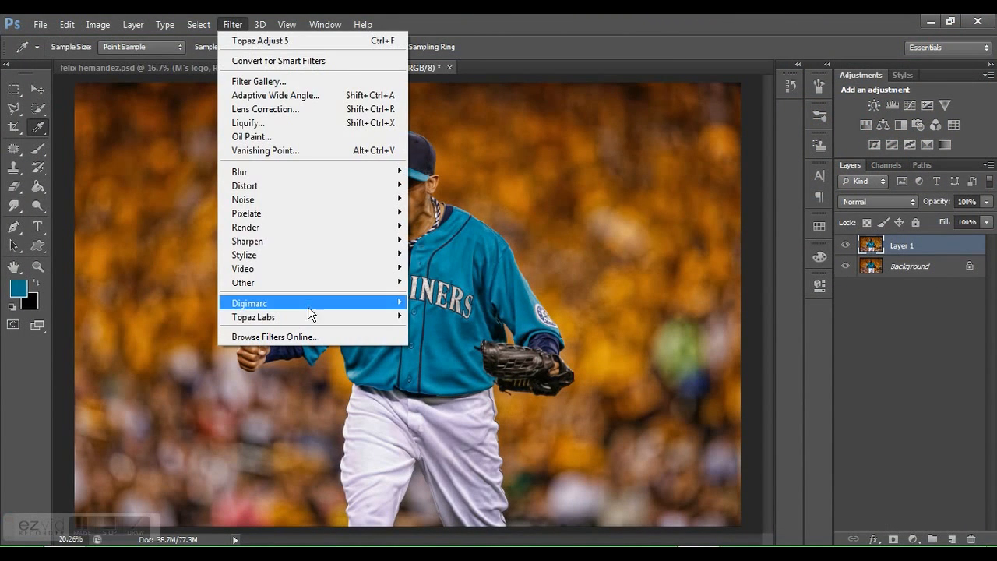
mouse_move(307, 316)
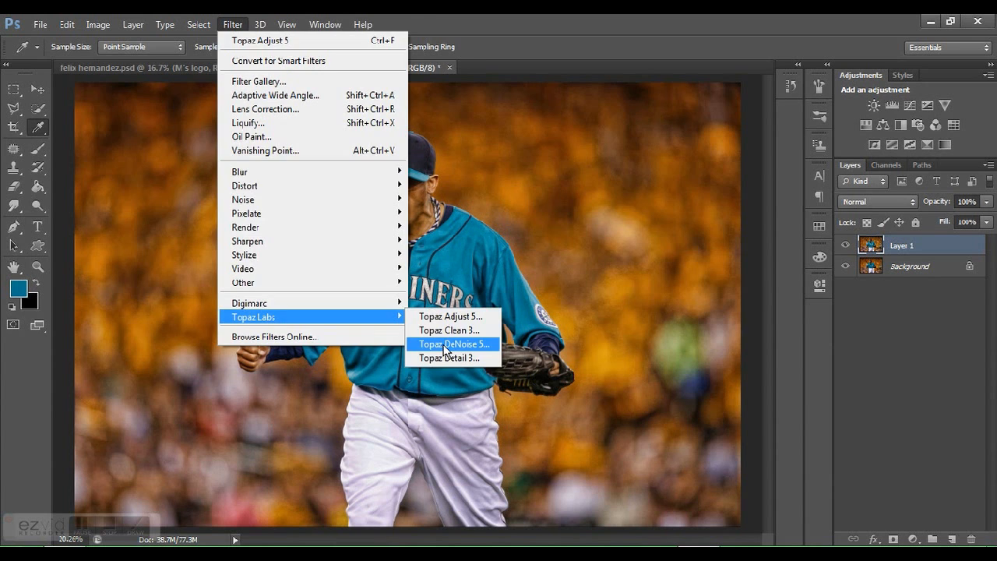
left_click(444, 347)
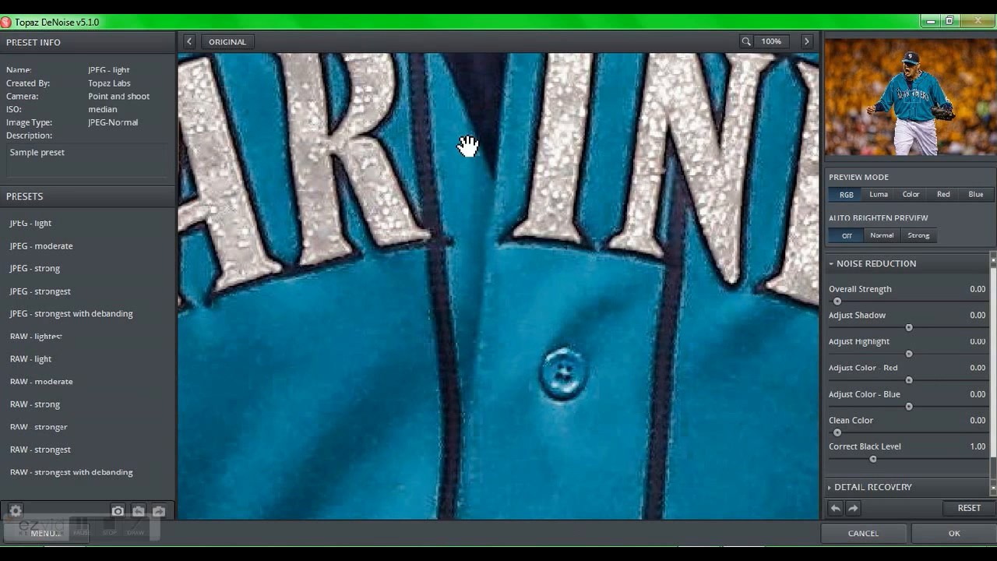
left_click(52, 290)
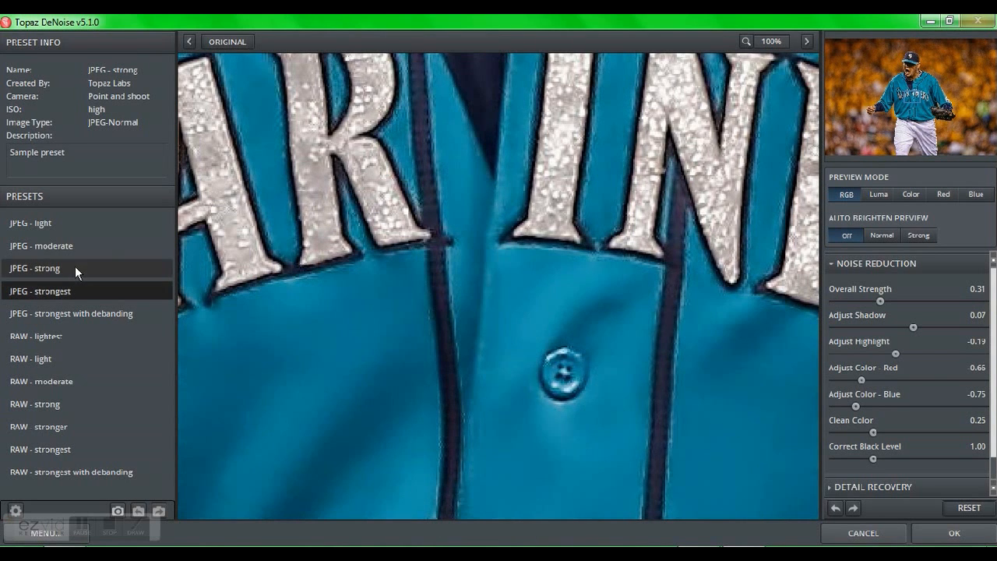
left_click_drag(350, 134, 377, 510)
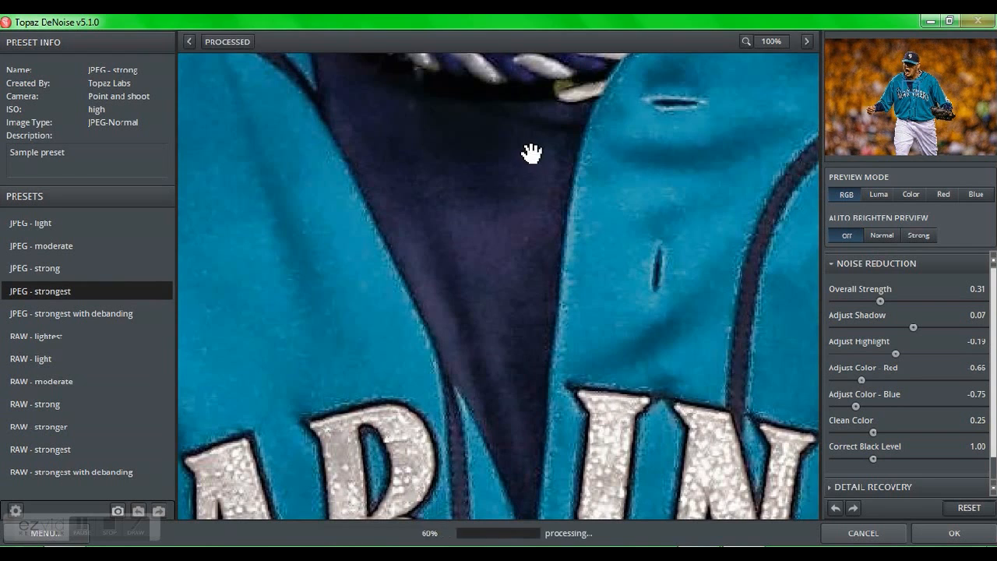
left_click_drag(464, 94, 324, 472)
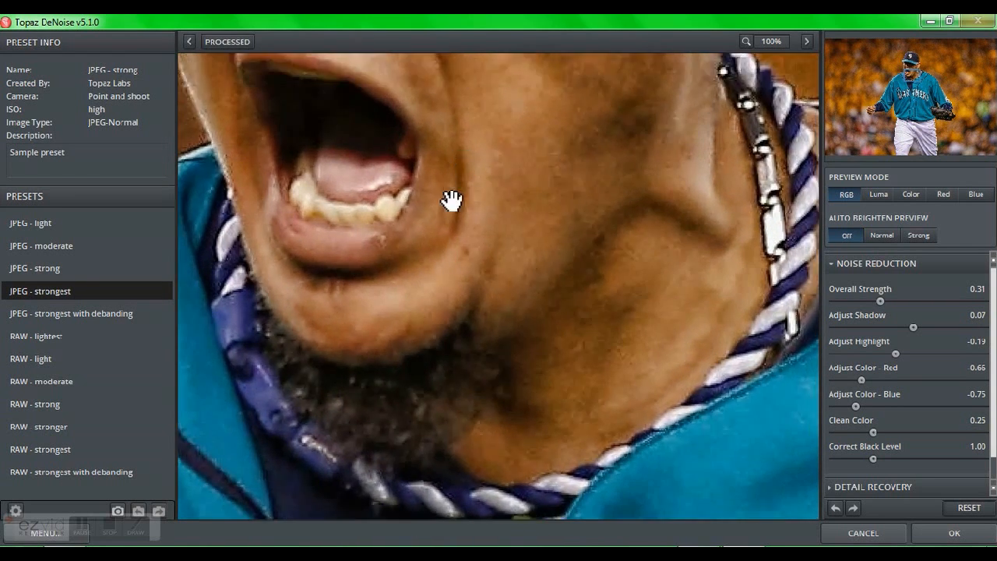
left_click_drag(452, 201, 475, 457)
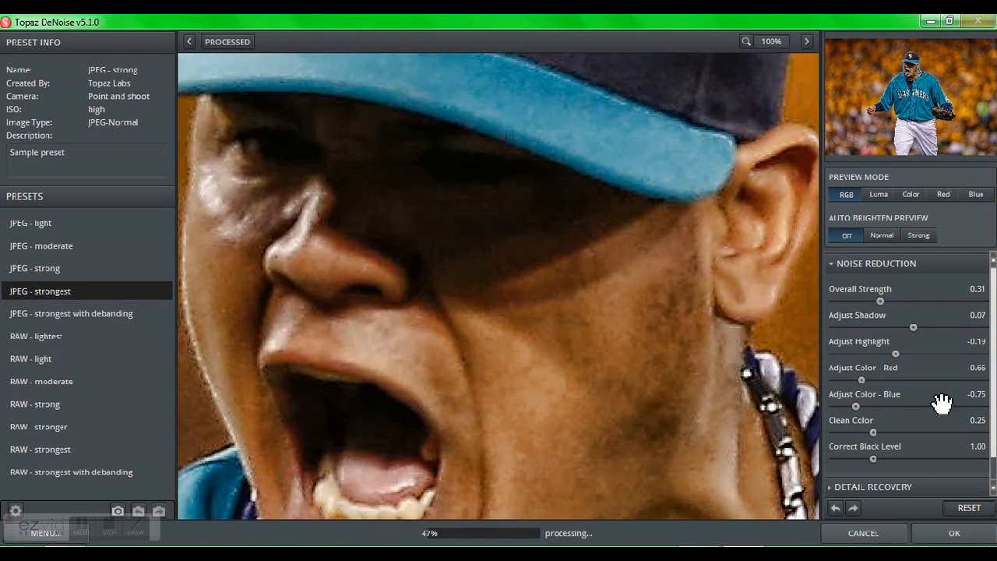
left_click_drag(631, 363, 768, 194)
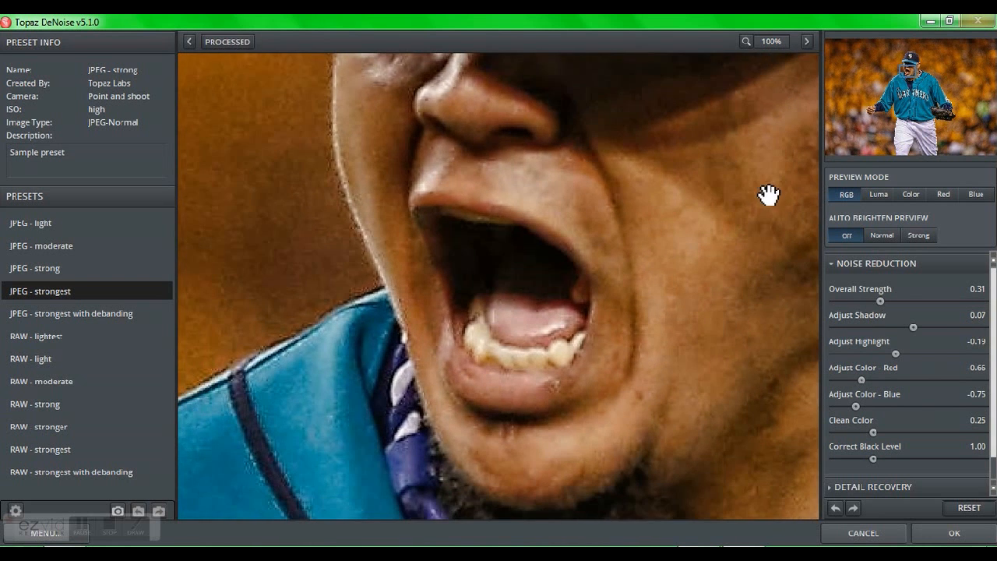
Set the DeNoise Overall Strength to 0.45, check the face and cap in the preview, and accept the filter
left_click_drag(882, 303, 955, 296)
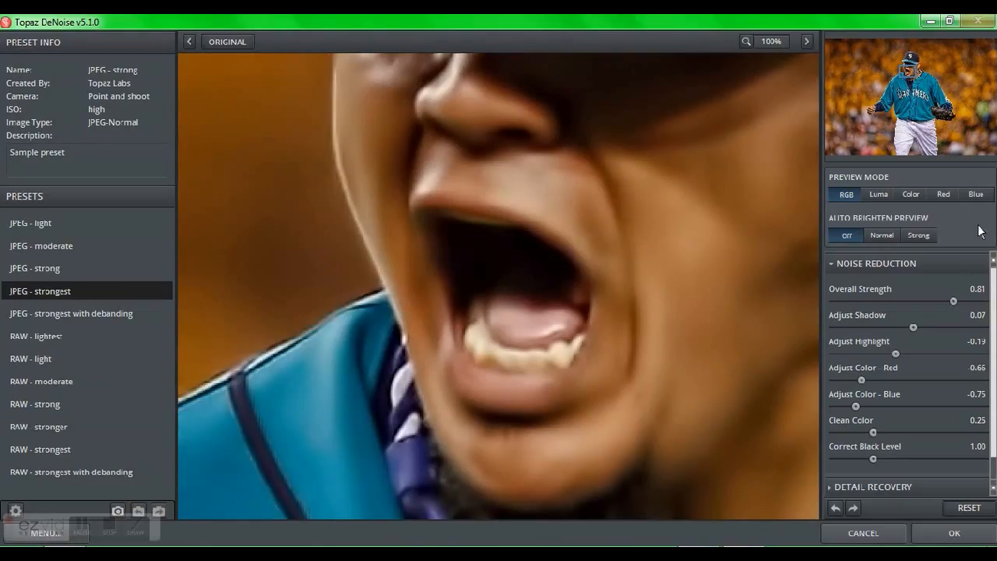
left_click_drag(954, 300, 904, 298)
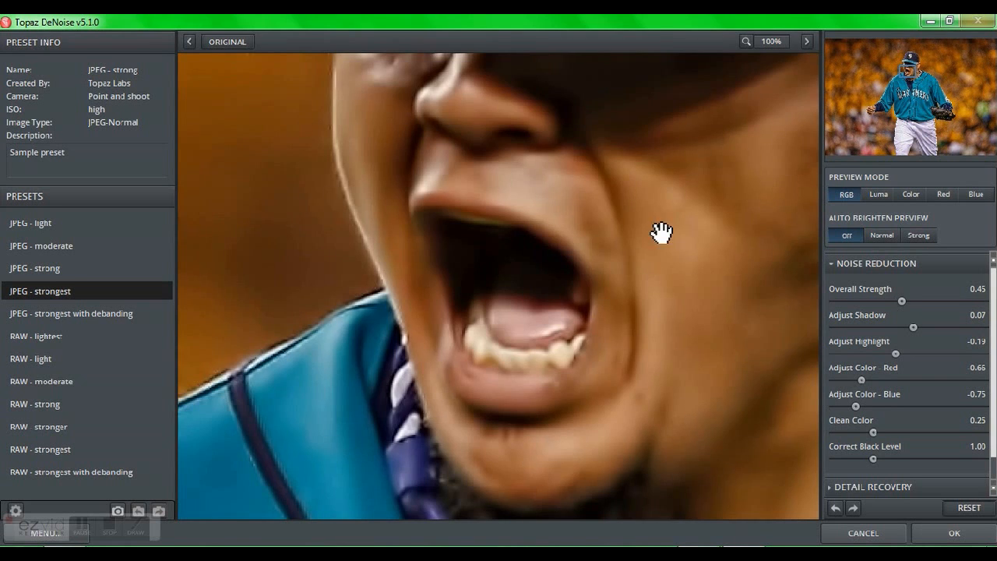
left_click_drag(657, 229, 568, 439)
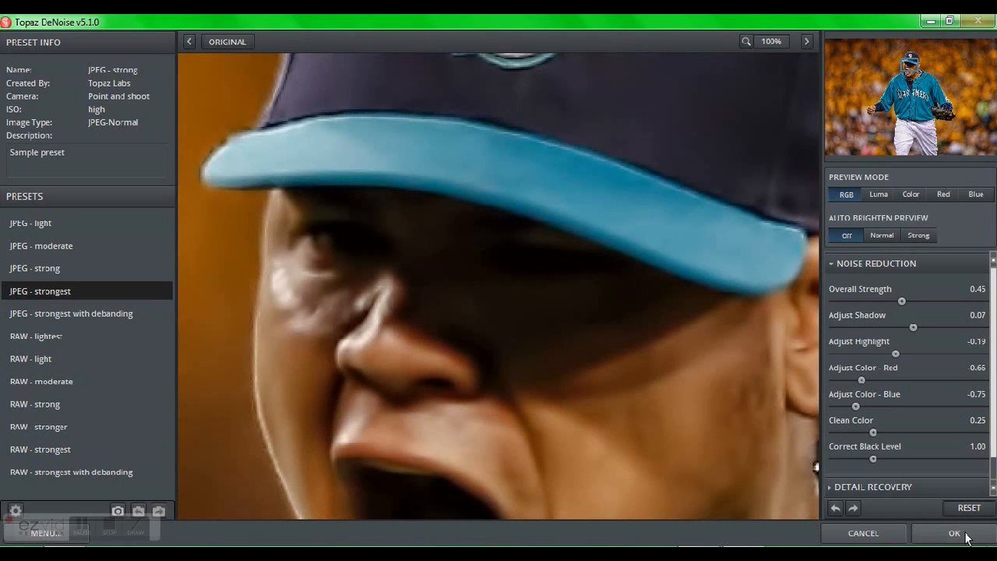
left_click(957, 533)
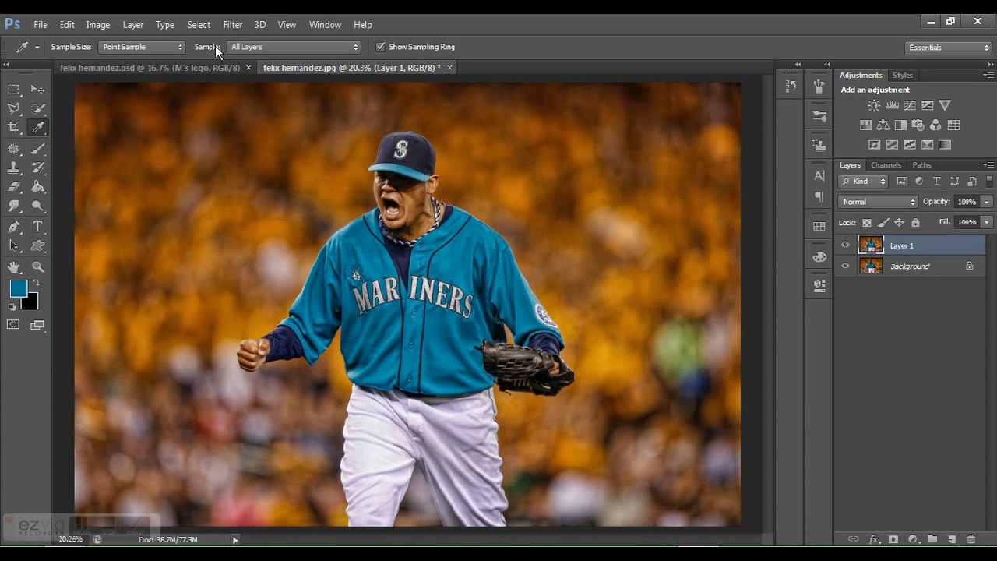
Open Topaz Adjust 5 on Layer 1 and choose the Clarity preset from the Adjust 4 Preset List
left_click(224, 25)
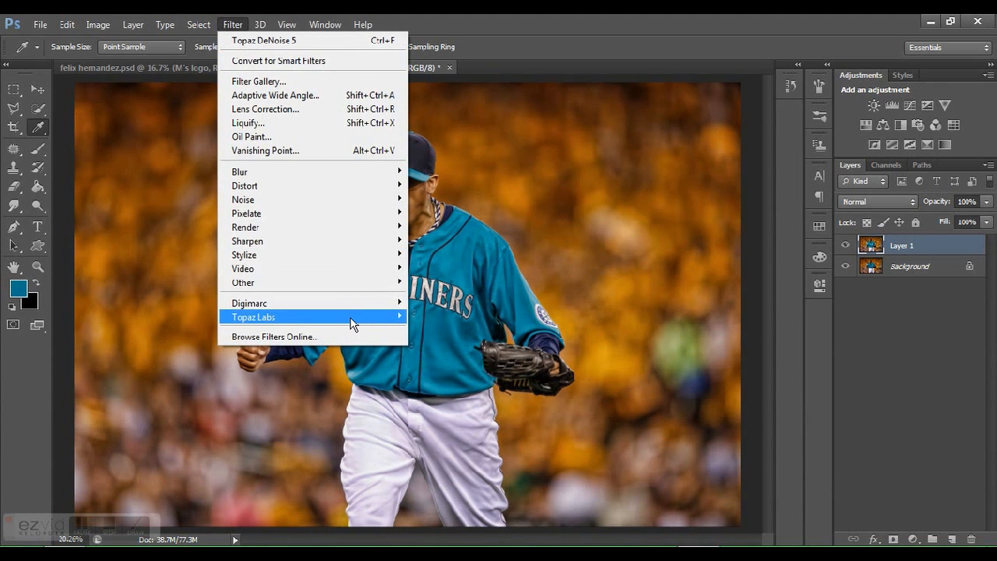
left_click(413, 317)
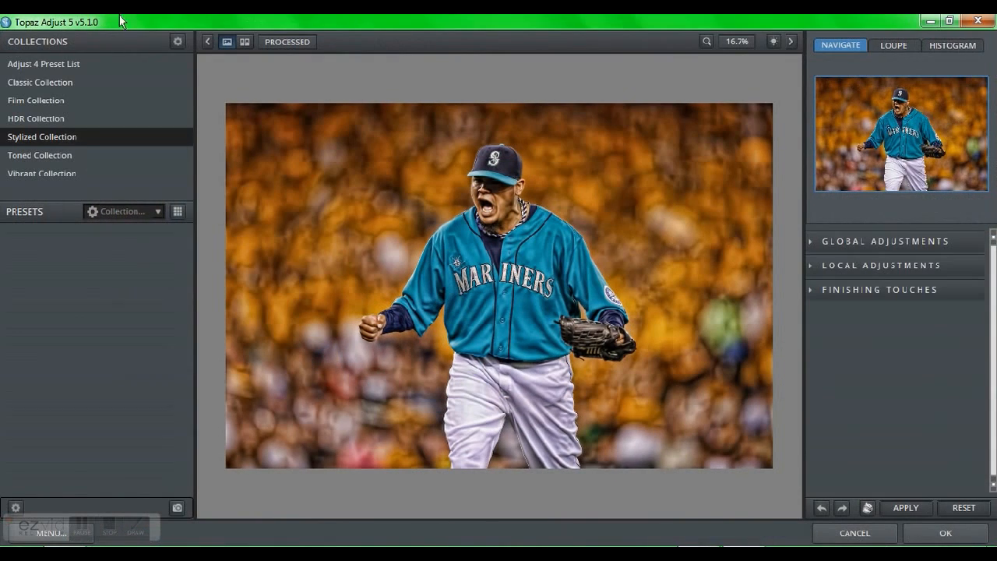
left_click(91, 64)
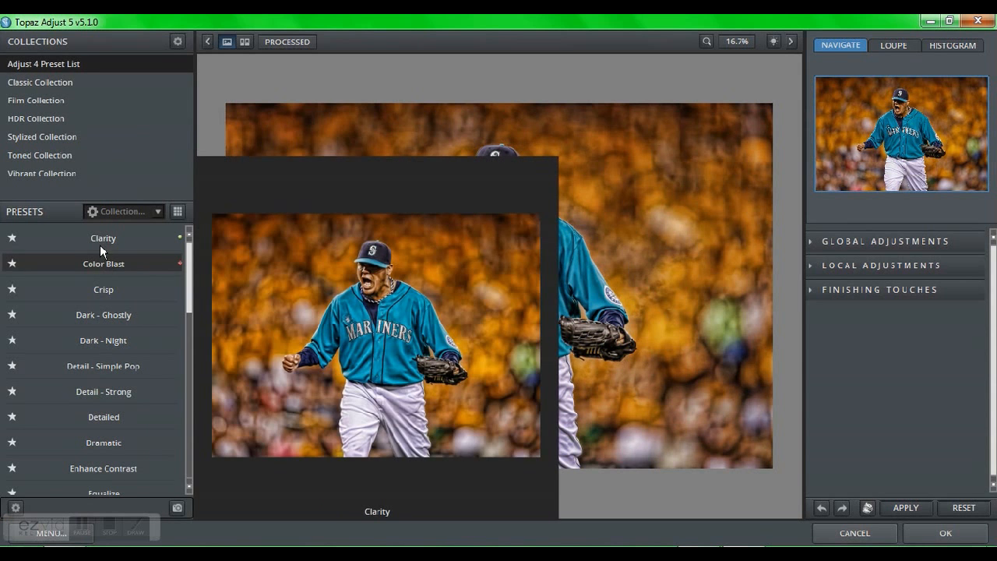
left_click(100, 242)
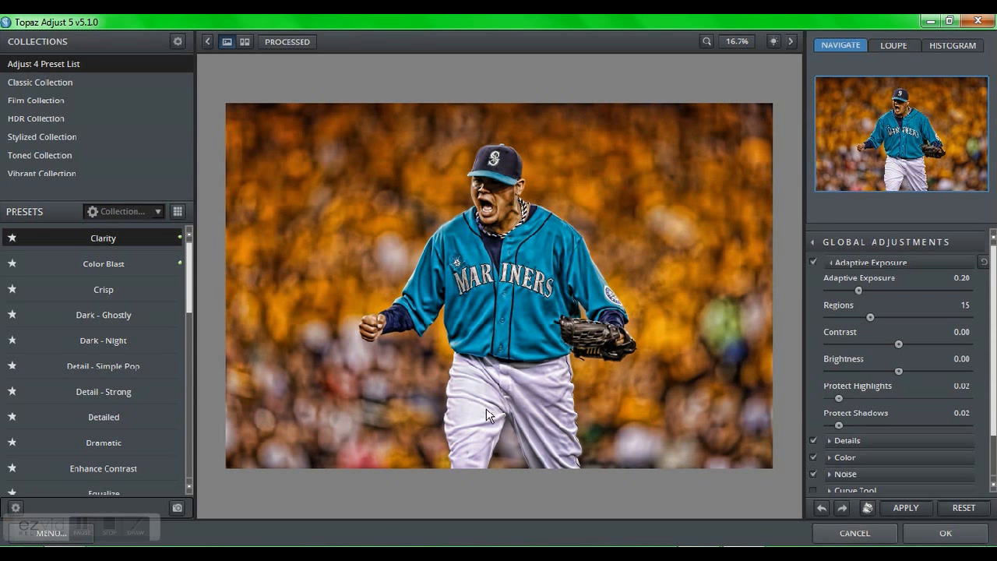
Try the Heavy Pop Smooth and Heavy Pop Grunge presets from the HDR Collection
left_click(104, 118)
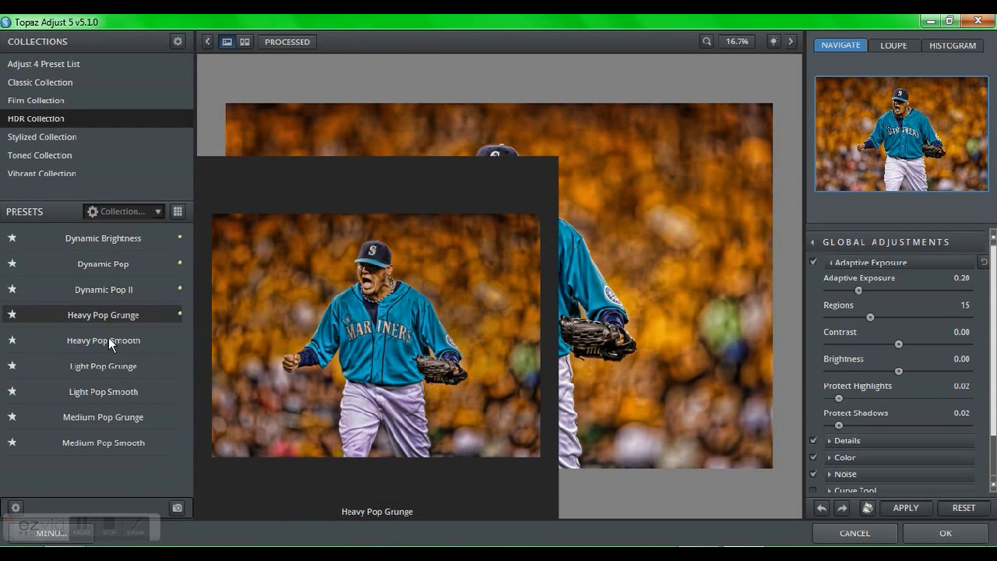
left_click(113, 340)
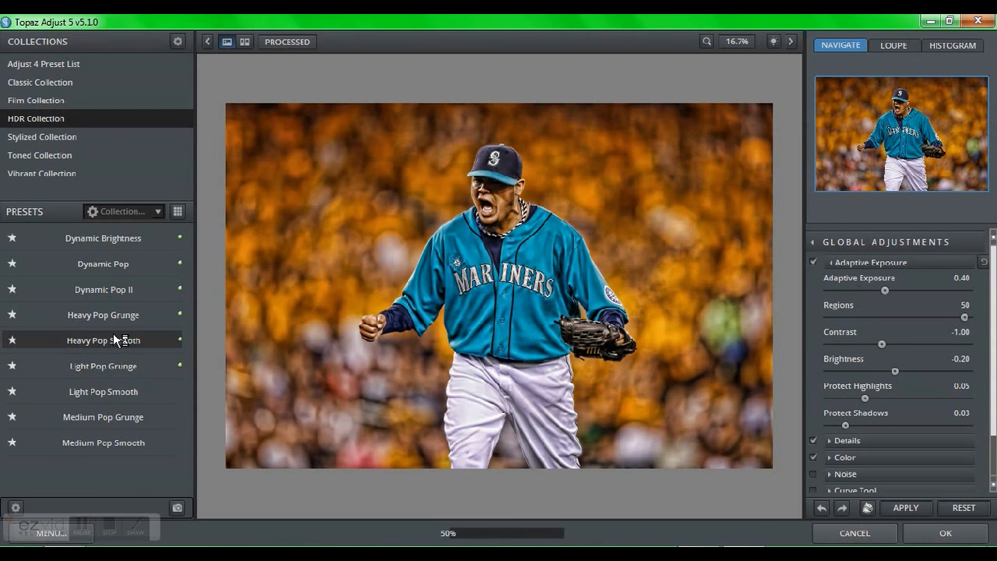
left_click(111, 318)
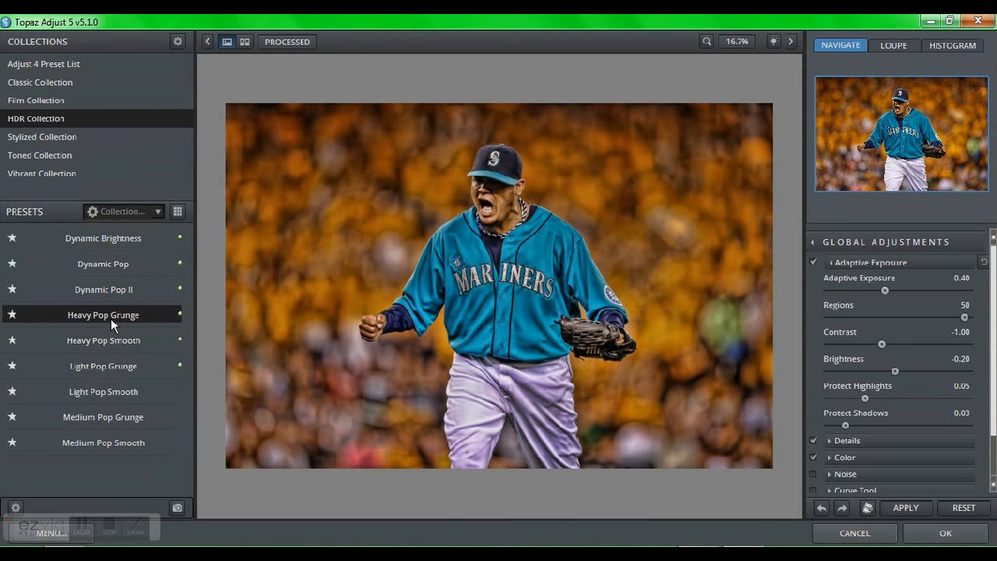
Return to the Clarity preset in the Adjust 4 Preset List and accept the filter
left_click(76, 65)
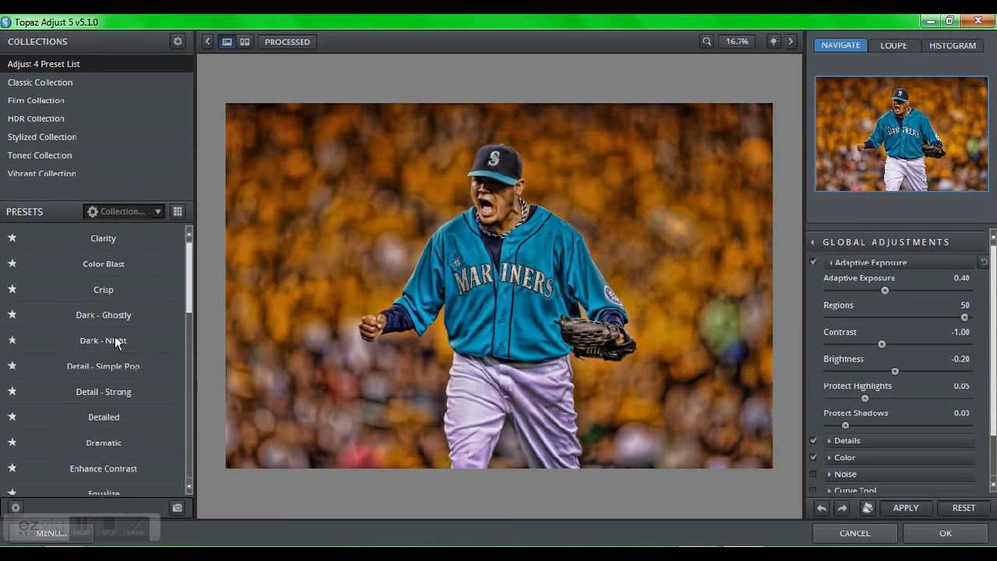
mouse_move(94, 275)
left_click(111, 240)
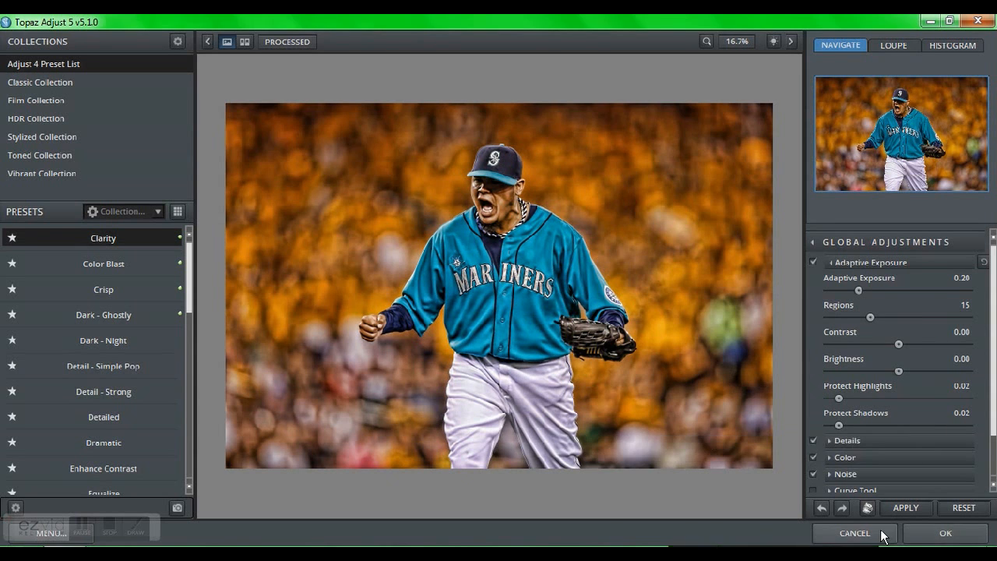
left_click(927, 539)
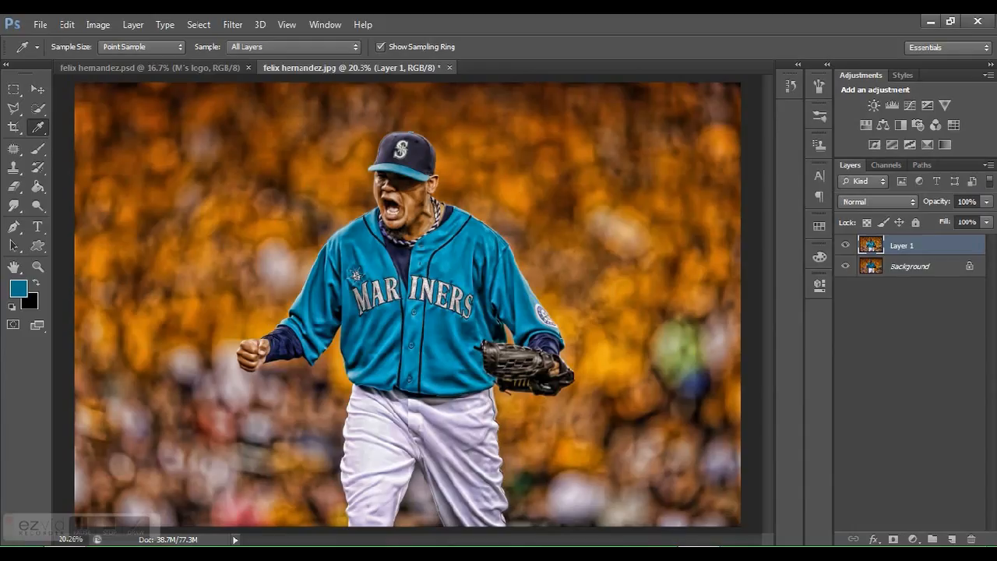
Rename Layer 1 to "topaz BG" and duplicate it
double_click(917, 246)
type("topaz BG")
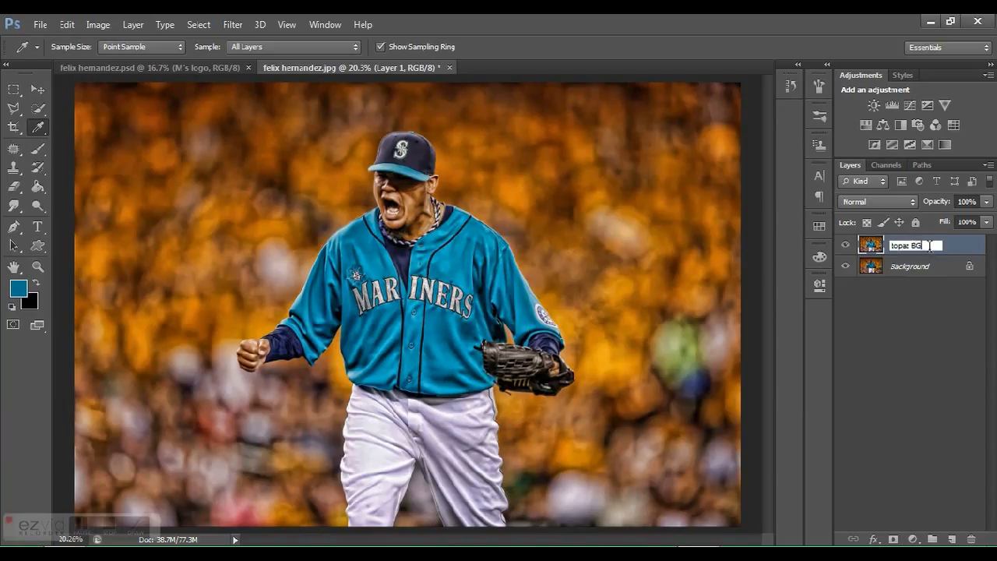
key("Return")
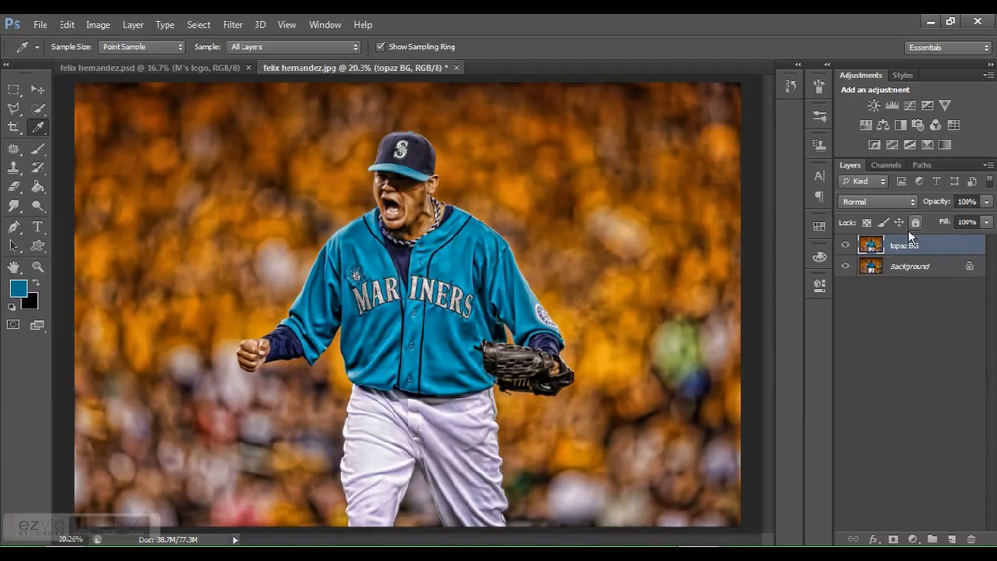
key("ctrl+j")
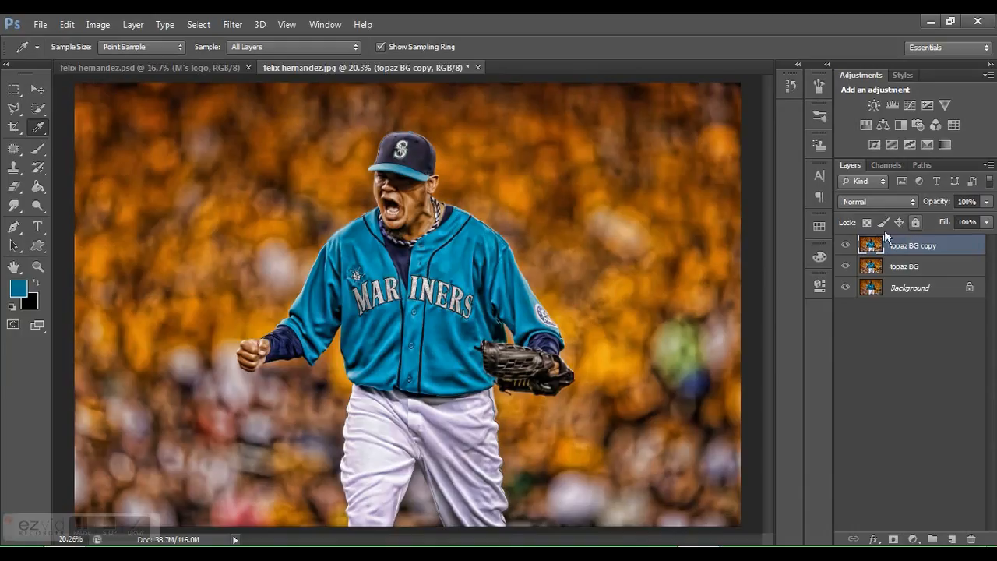
Select the crowd background on both sides of the player on the topaz BG copy layer with a 700 px Quick Selection brush
left_click(39, 109)
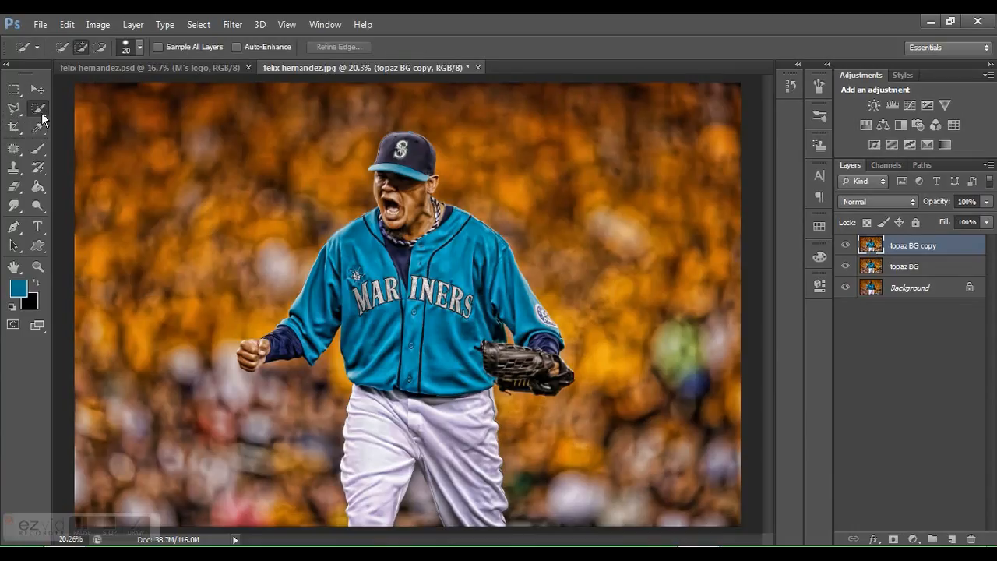
left_click(38, 188)
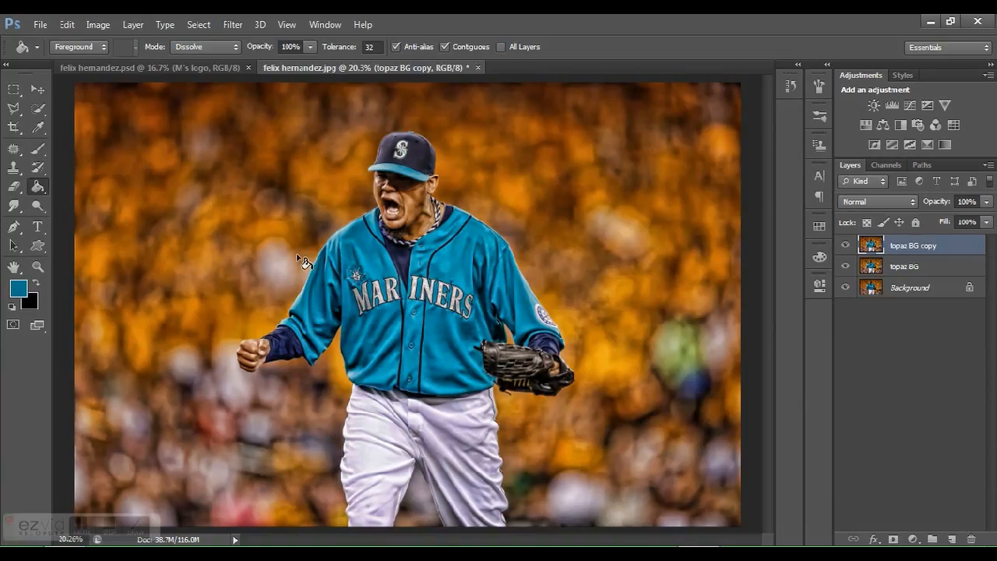
key("w")
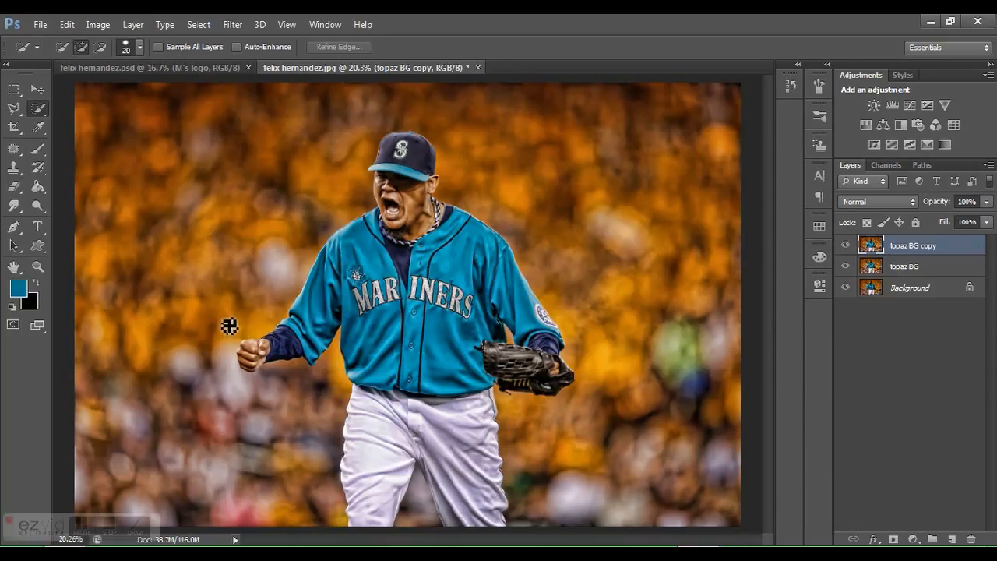
key("bracketright")
key("bracketright")
key("bracketright")
key("bracketright")
key("bracketright")
key("bracketright")
key("bracketright")
key("bracketright")
key("bracketright")
key("bracketright")
key("bracketright")
key("bracketright")
key("bracketright")
key("bracketright")
key("bracketright")
key("bracketright")
key("bracketright")
key("bracketright")
left_click(141, 47)
left_click(141, 47)
key("bracketright")
key("bracketright")
mouse_move(228, 163)
left_mouse_down()
mouse_move(262, 225)
mouse_move(219, 165)
mouse_move(173, 202)
mouse_move(192, 278)
mouse_move(106, 259)
mouse_move(61, 384)
mouse_move(109, 380)
mouse_move(154, 422)
mouse_move(143, 354)
mouse_move(134, 431)
mouse_move(267, 452)
left_mouse_up()
left_click_drag(554, 502, 574, 472)
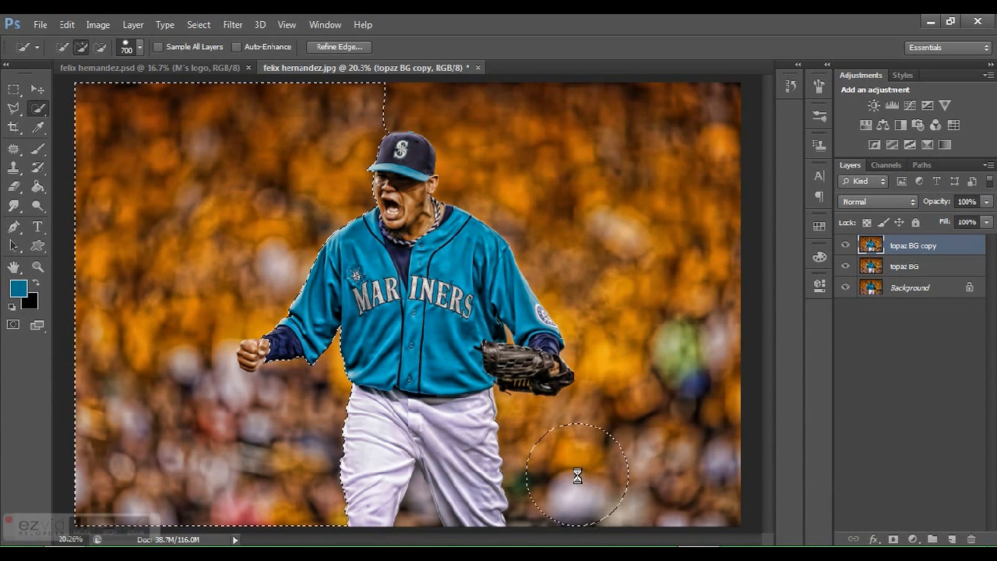
left_click_drag(690, 479, 681, 401)
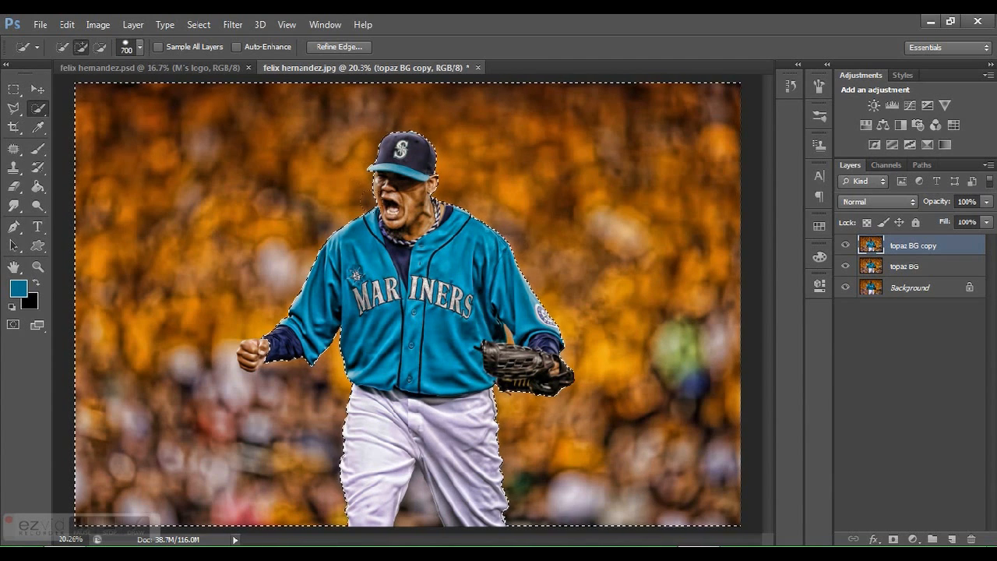
Reduce the Quick Selection brush to 80 px and correct the selection edge around the player's ear
scroll(394, 215, "up", 4)
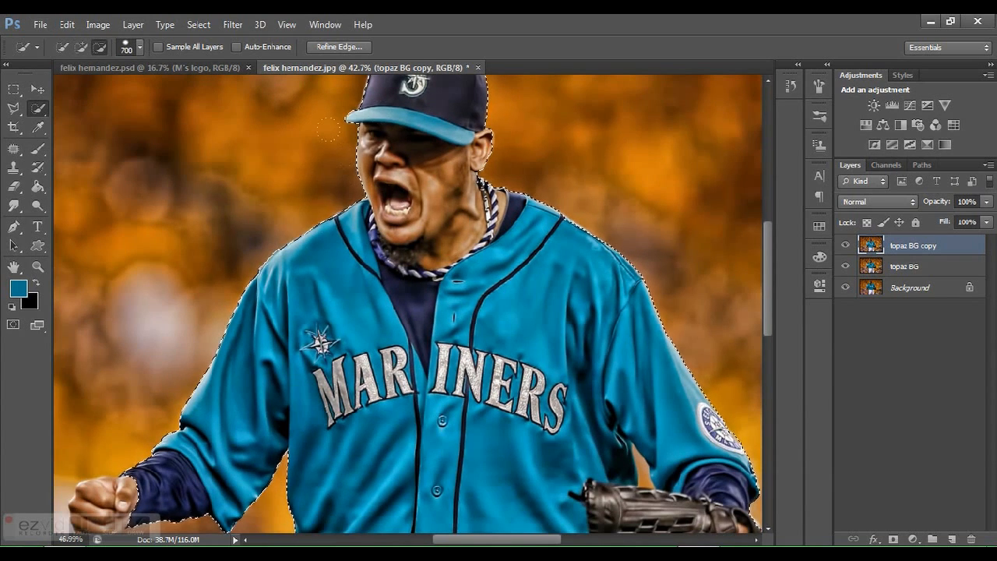
scroll(432, 173, "up", 3)
left_click_drag(418, 185, 362, 377)
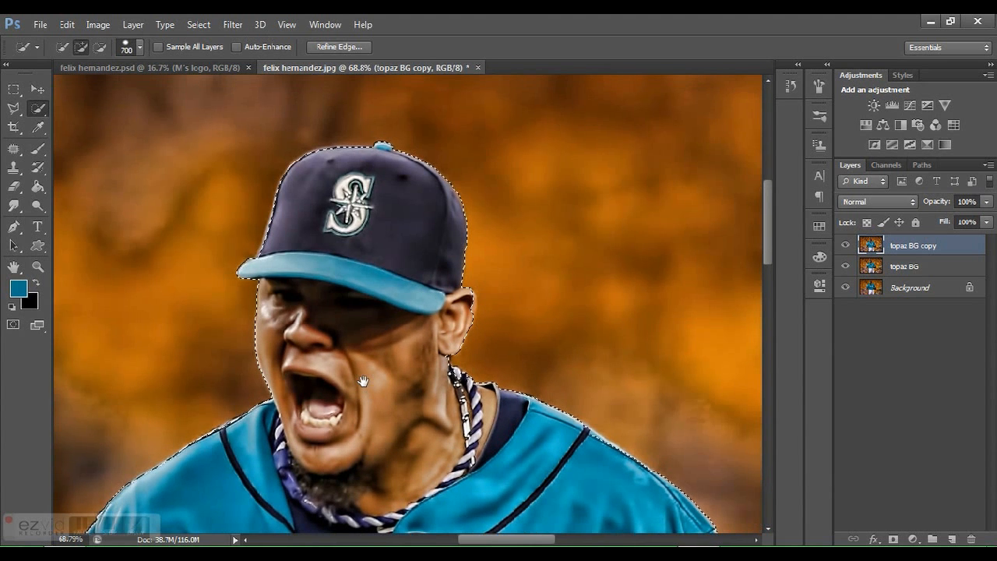
key("bracketleft")
key("bracketleft")
key("bracketleft")
key("bracketleft")
key("bracketleft")
key("bracketleft")
key("bracketleft")
key("bracketleft")
key("bracketleft")
key("bracketleft")
key("bracketleft")
key("bracketleft")
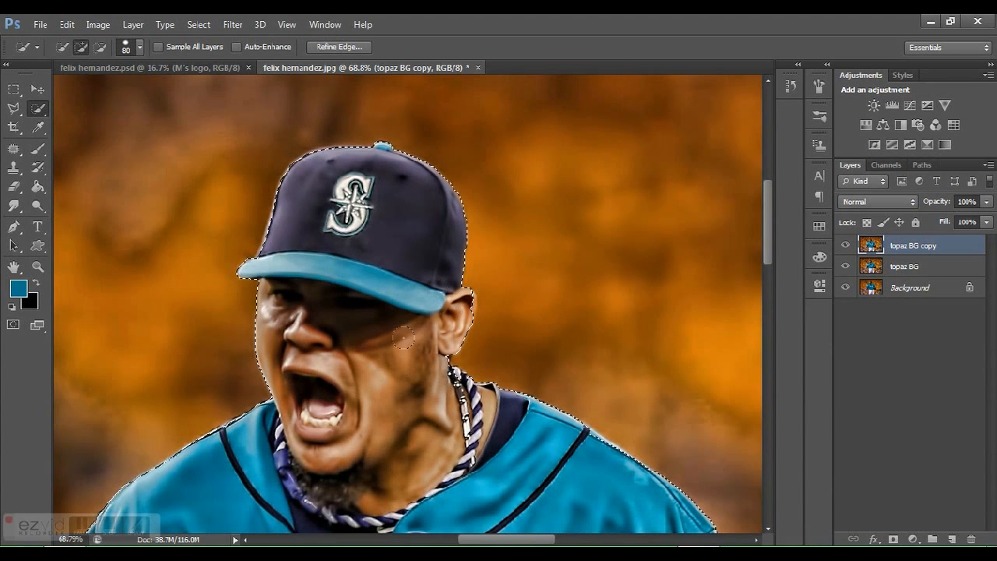
left_click(100, 48)
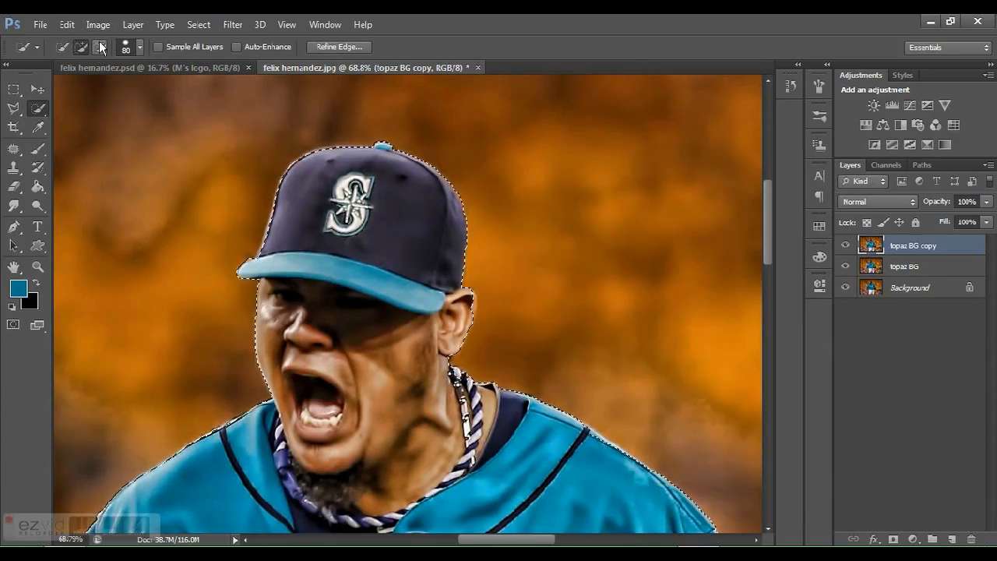
key("alt")
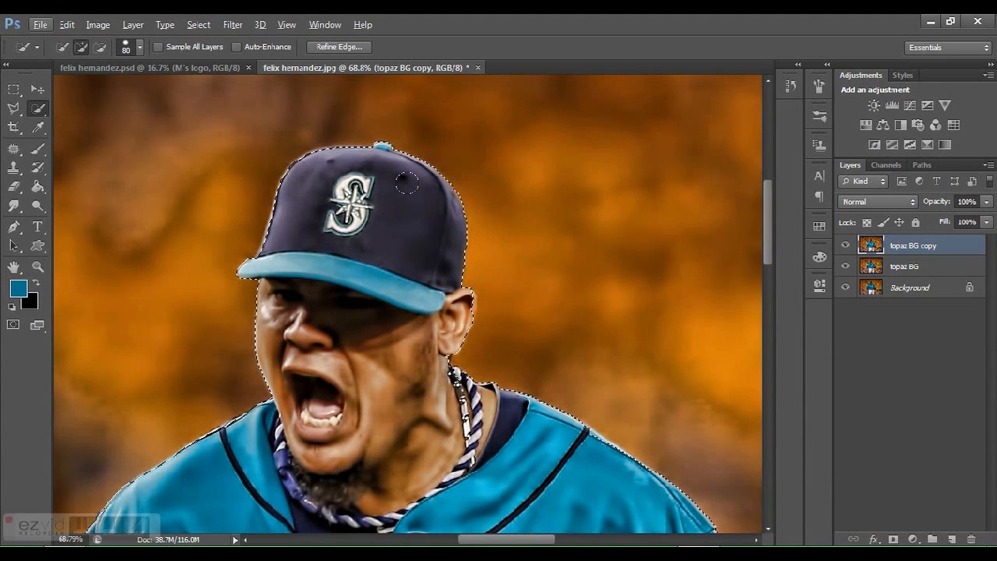
key("alt")
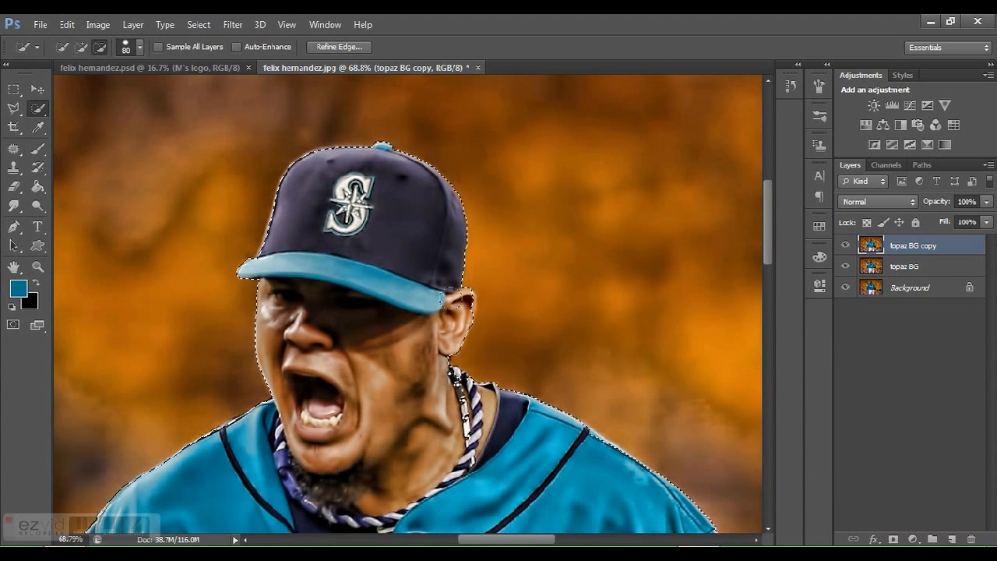
left_click(457, 308)
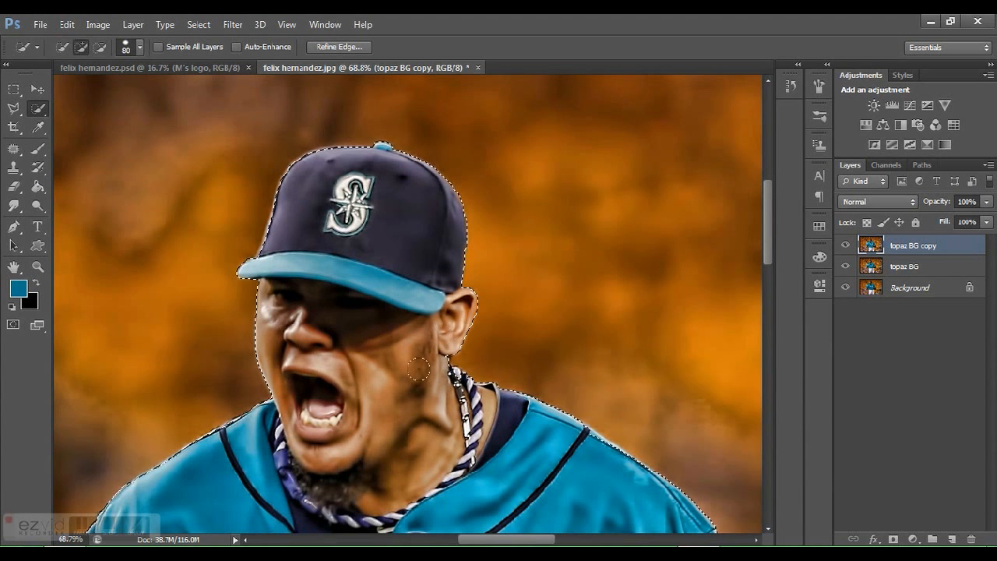
left_click(456, 303)
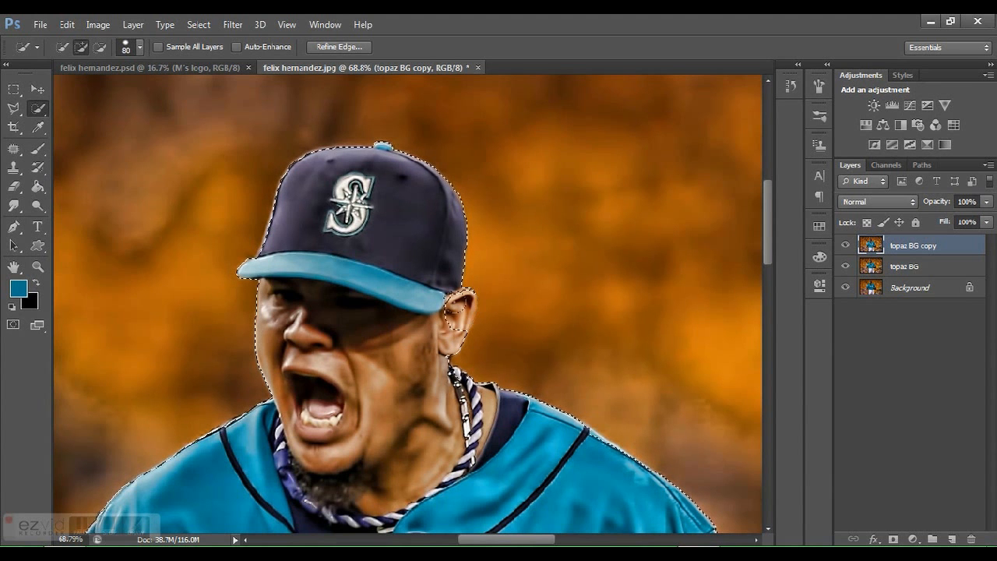
left_click(456, 303)
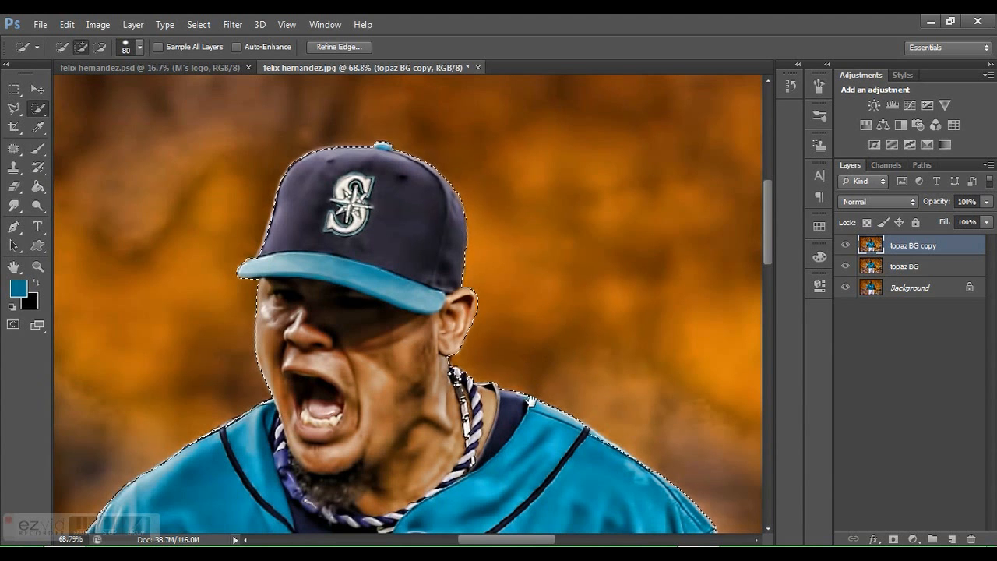
Subtract the player's neck and the jersey shoulder beside it from the background selection
left_click_drag(527, 414, 394, 244)
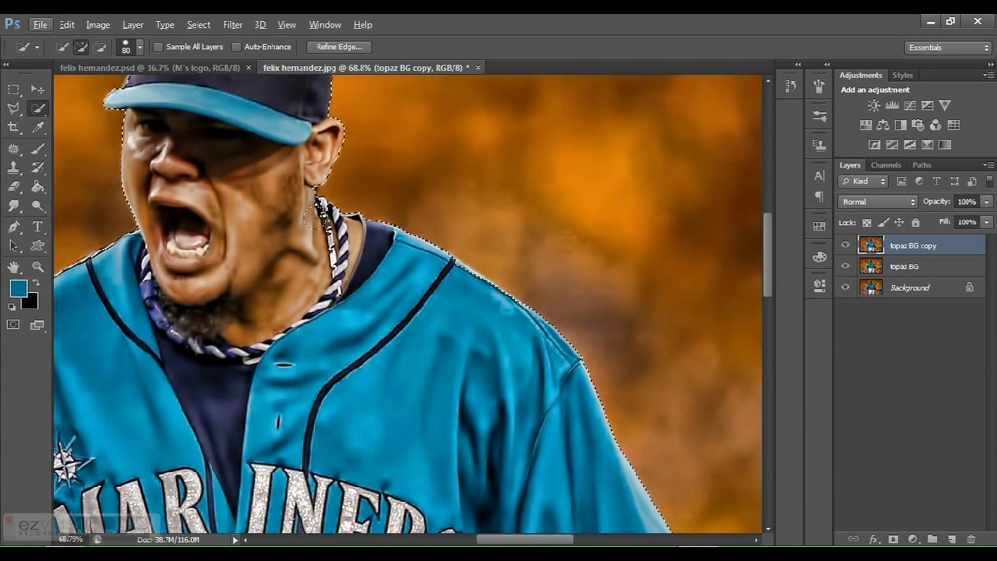
key("alt")
left_click(315, 209, "alt")
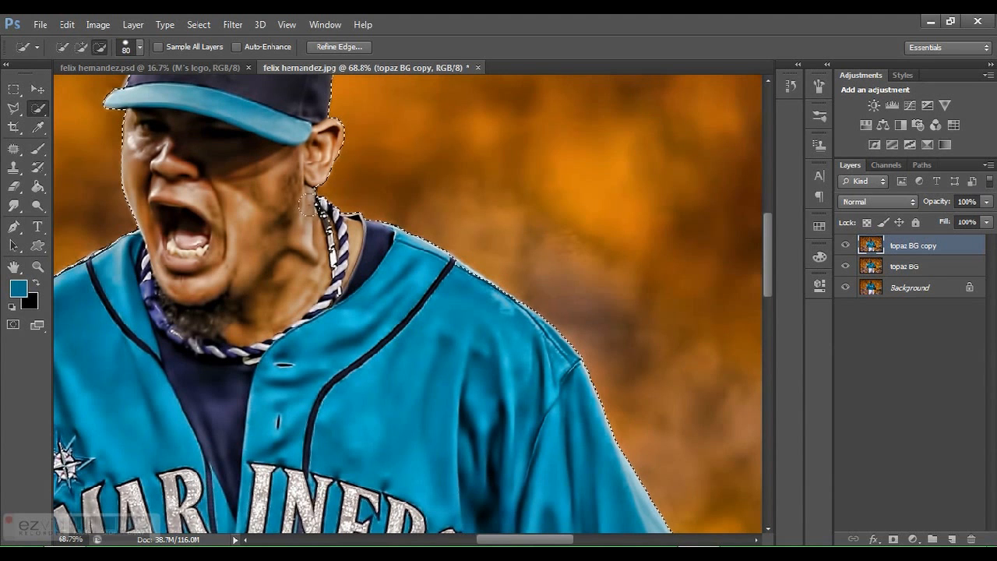
key("space")
left_click_drag(526, 411, 425, 319)
key("alt")
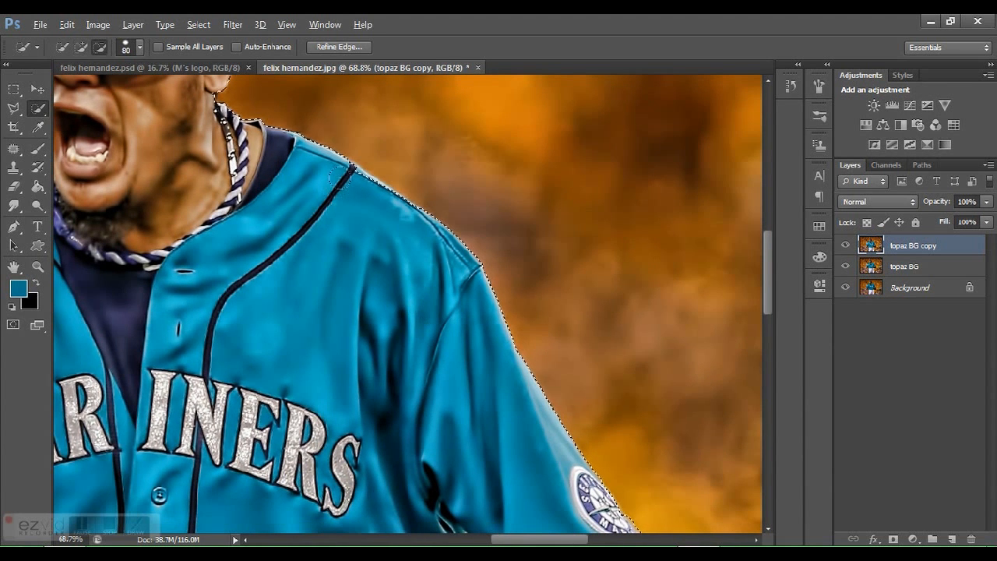
left_click(361, 192, "alt")
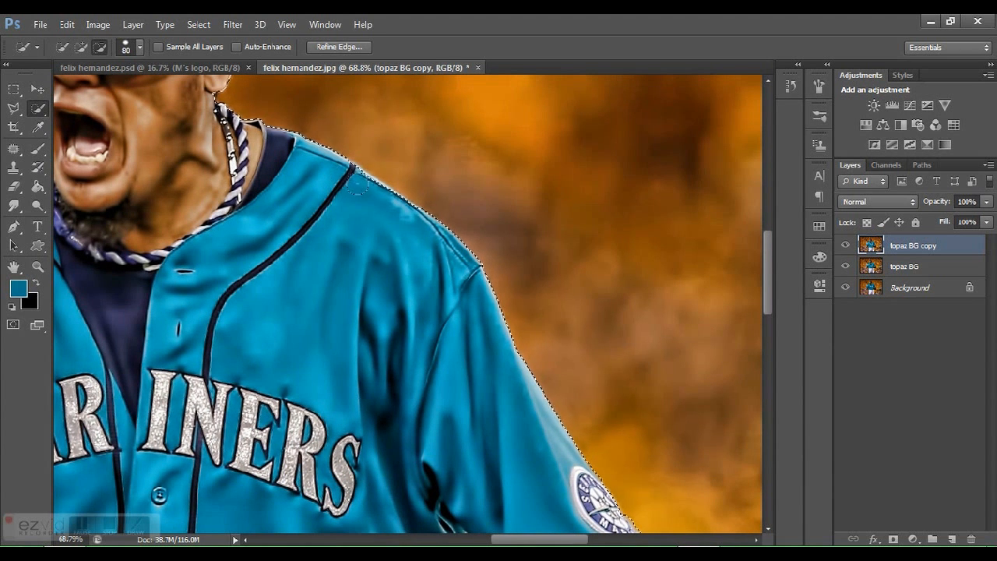
left_click(377, 203, "alt")
left_click(388, 207, "alt")
left_click_drag(462, 387, 436, 349)
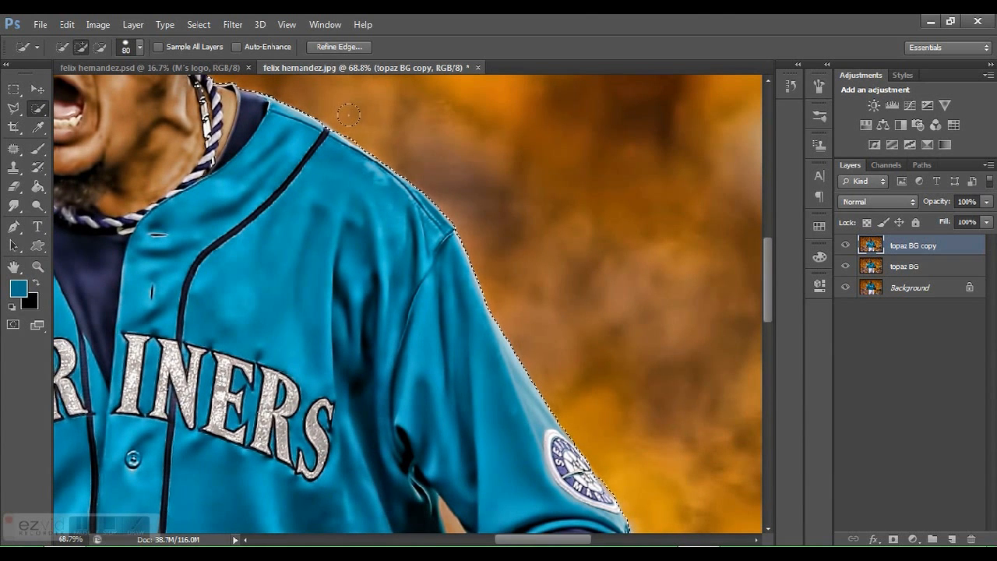
Add the background gap between the jersey and the gloved arm to the selection with a 30 px brush
left_click_drag(474, 413, 373, 197)
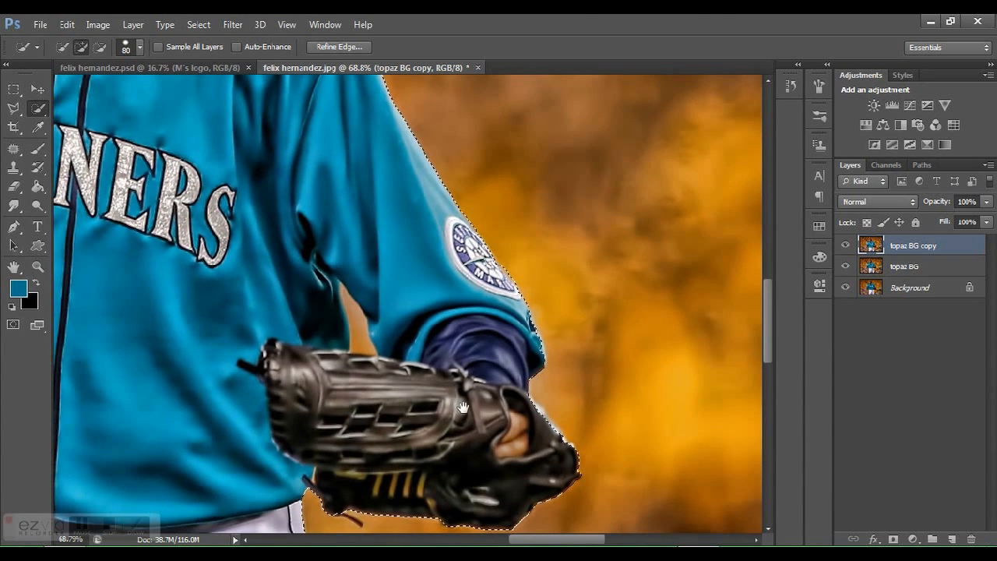
left_click_drag(461, 414, 438, 368)
key("alt")
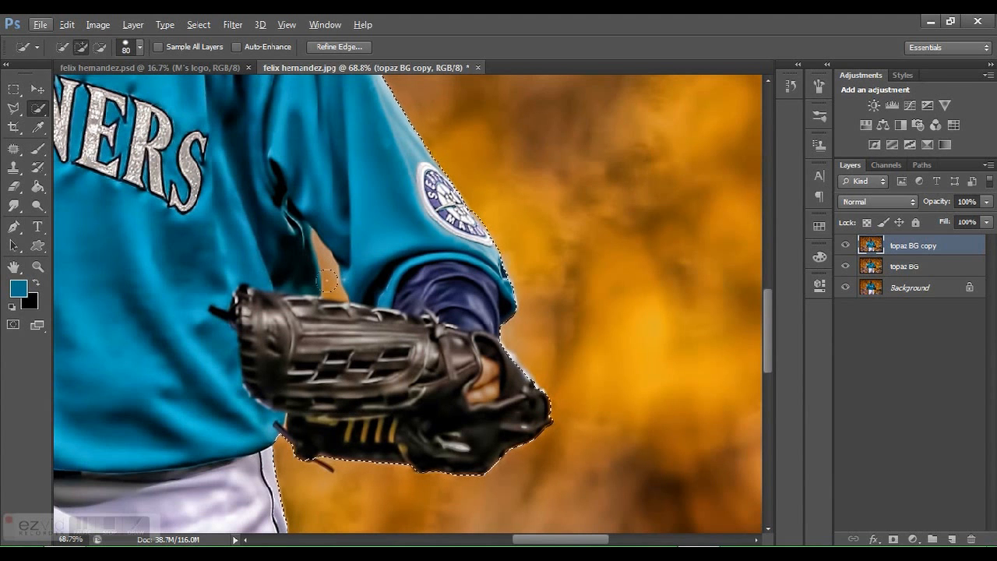
key("bracketleft")
key("bracketleft")
key("bracketleft")
key("bracketleft")
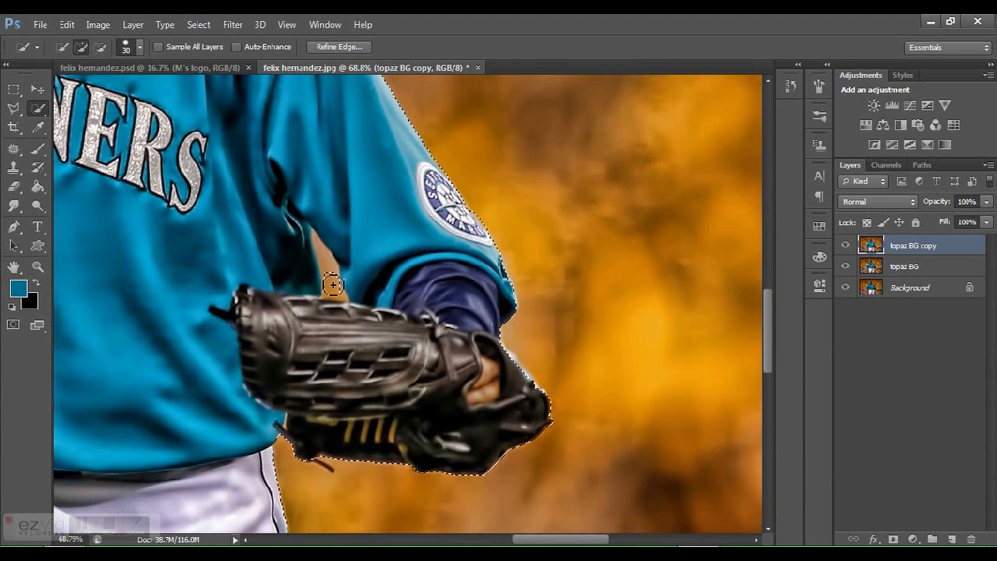
left_click_drag(327, 261, 330, 305)
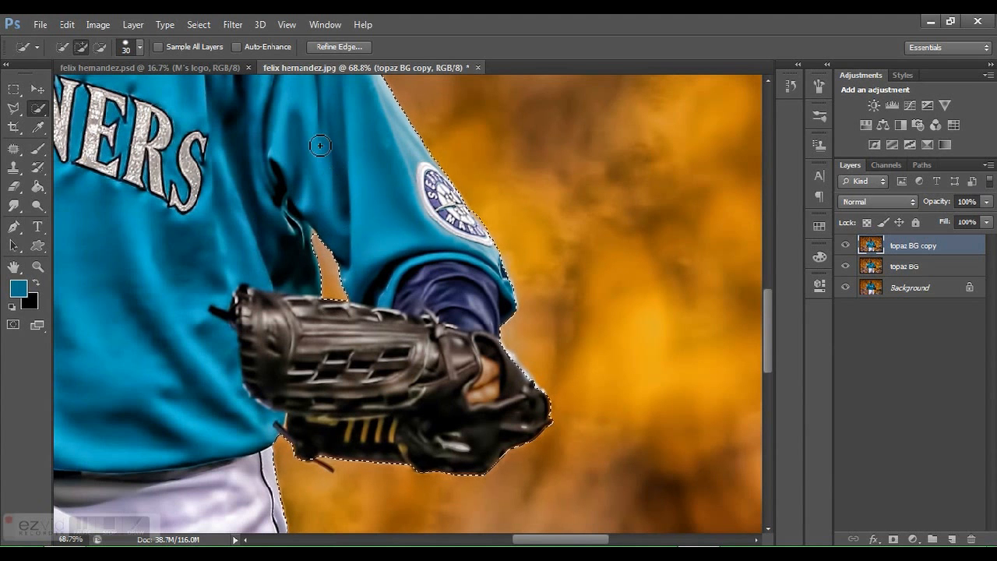
Subtract the lower outer edge of the trouser leg on the glove side from the selection
left_click_drag(353, 370, 476, 164)
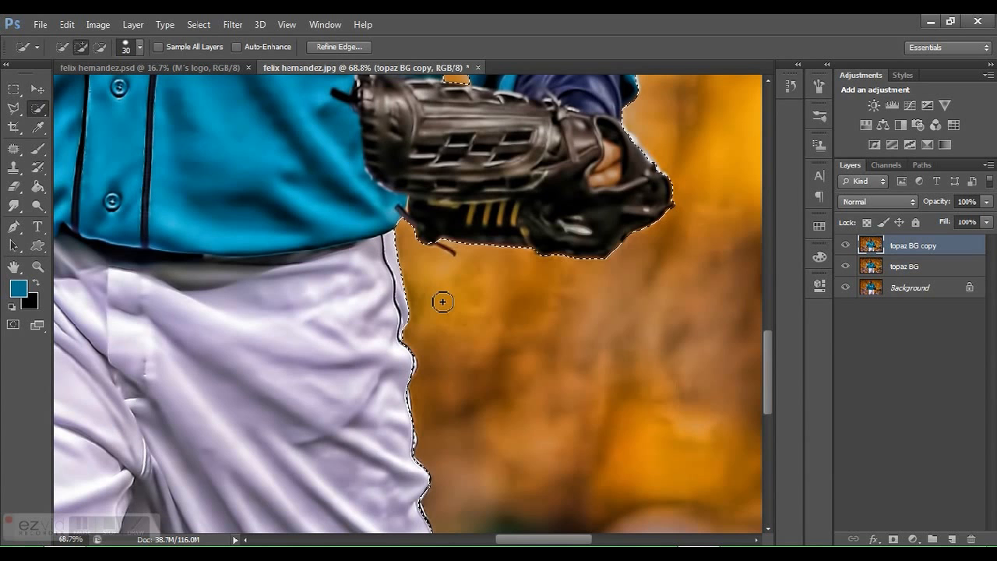
left_click_drag(389, 407, 379, 282)
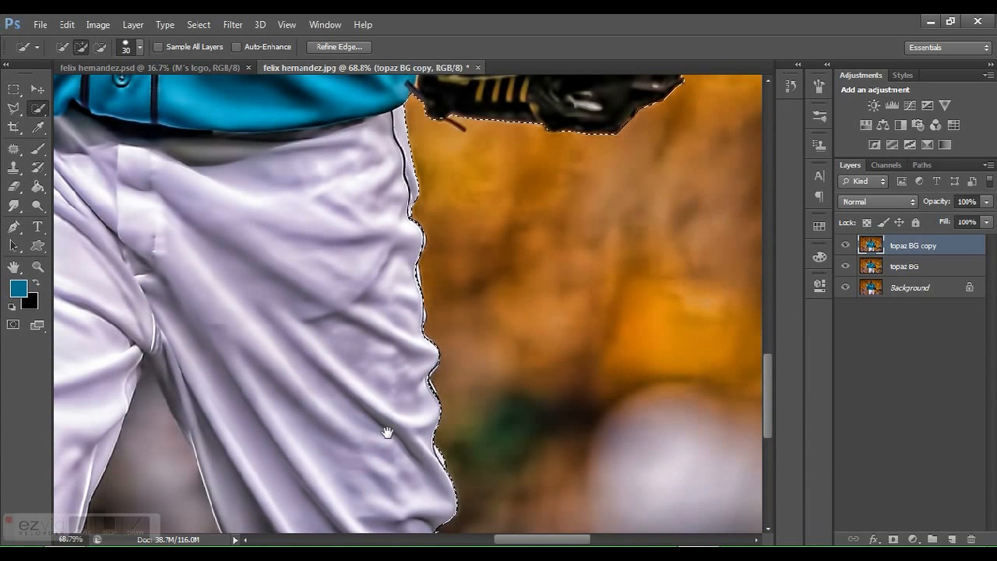
left_click_drag(387, 428, 388, 363)
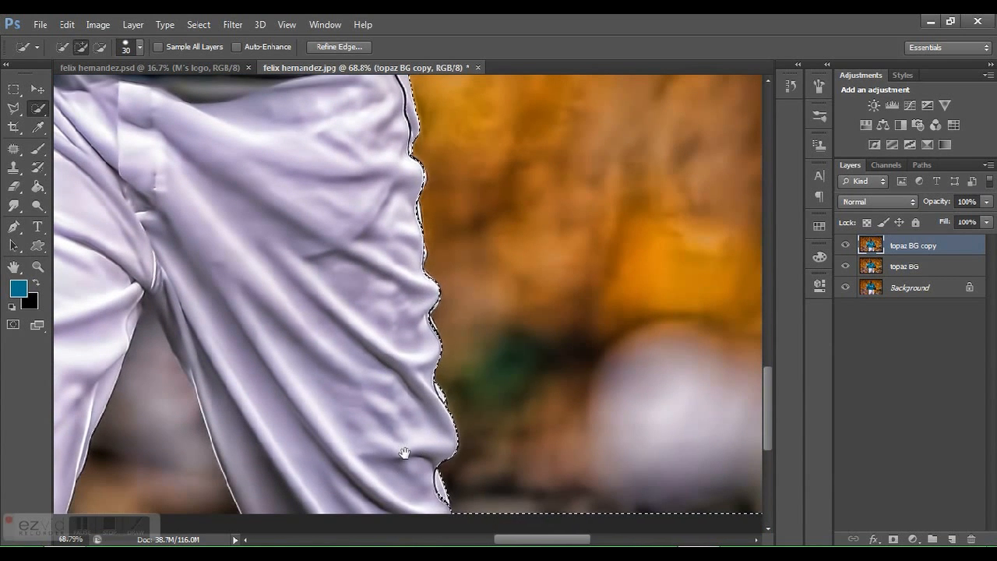
left_click(442, 505)
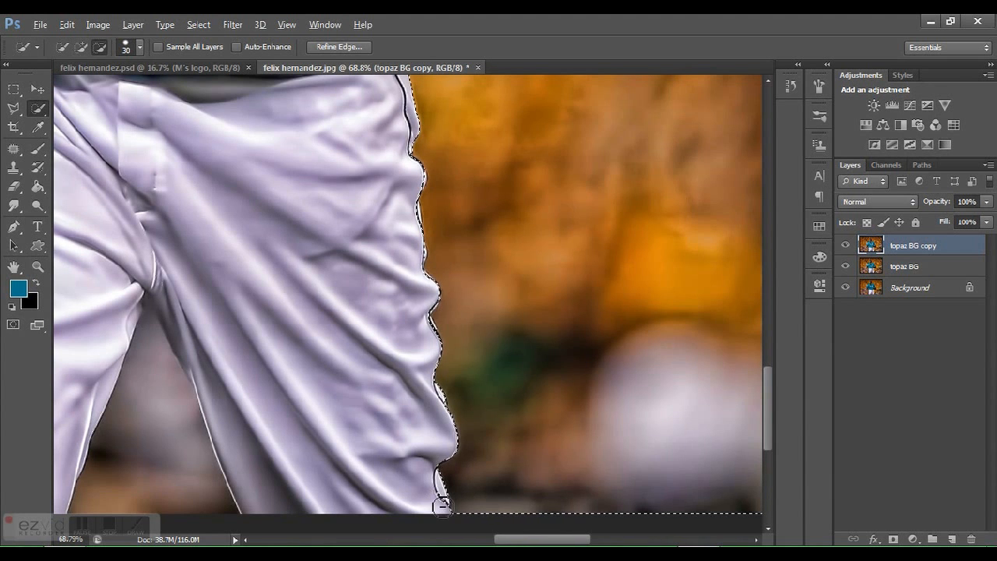
left_click(443, 492)
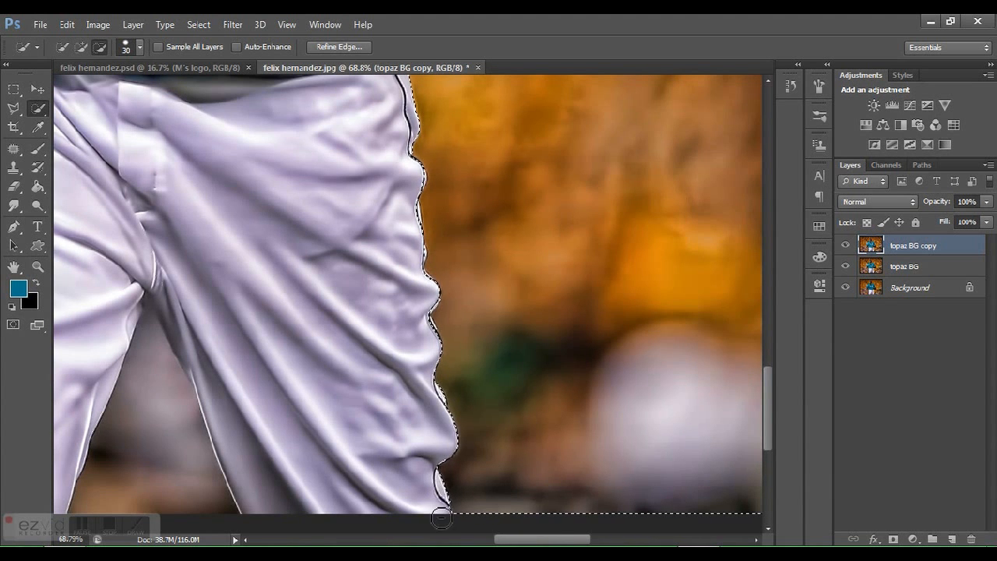
Add the background gap between the player's legs to the selection with a 150 px brush
mouse_move(188, 435)
left_mouse_down()
mouse_move(447, 387)
mouse_move(458, 340)
left_mouse_up()
key("bracketright")
key("bracketright")
key("bracketright")
key("bracketright")
key("bracketright")
key("bracketright")
key("bracketright")
key("bracketright")
key("bracketright")
key("bracketright")
key("bracketright")
left_click(444, 363)
Subtract the inner trouser leg and the crotch area from the selection around the gap between the legs
mouse_move(538, 368)
left_mouse_down()
mouse_move(548, 352)
mouse_move(521, 363)
mouse_move(543, 389)
left_mouse_up()
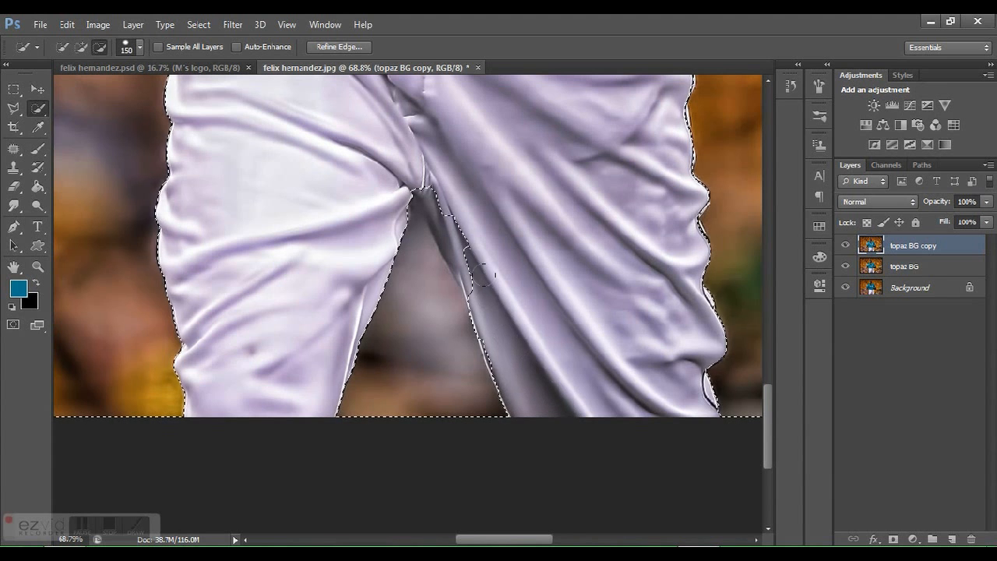
left_click_drag(467, 236, 479, 241)
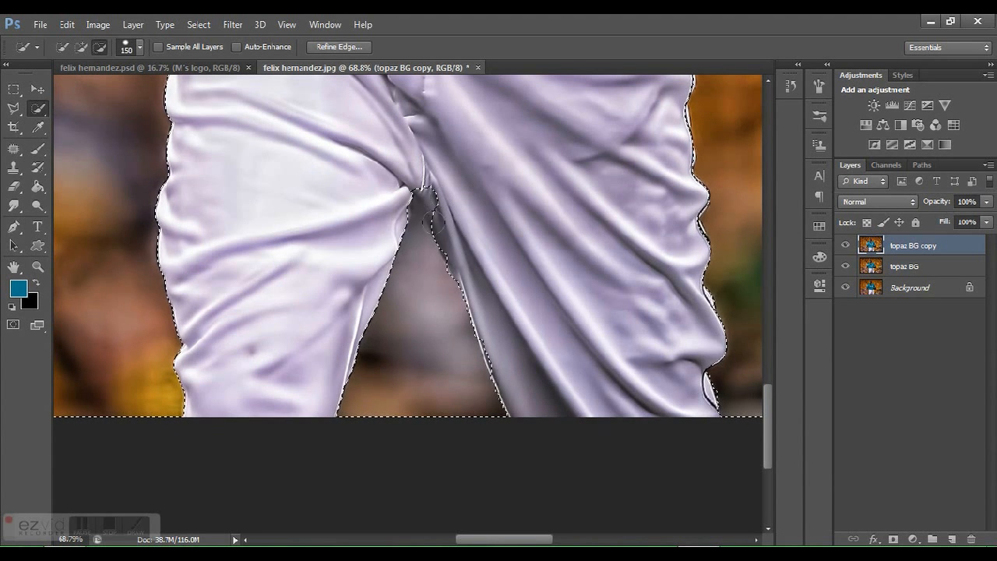
left_click_drag(433, 213, 440, 185)
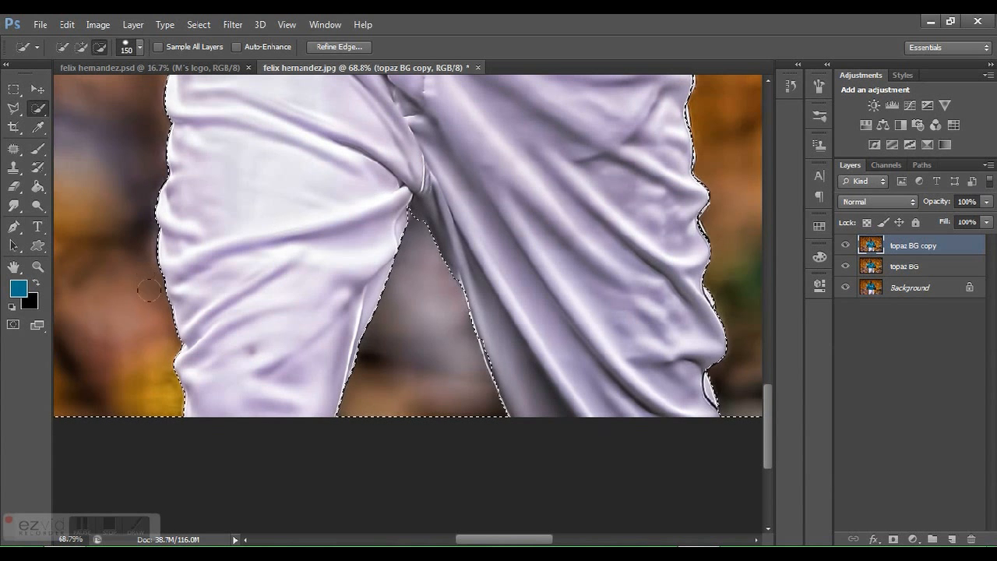
Subtract the player's clenched fist from the background selection with the 150 px brush
left_click_drag(332, 285, 463, 242)
left_click_drag(383, 177, 367, 428)
left_click_drag(444, 82, 445, 161)
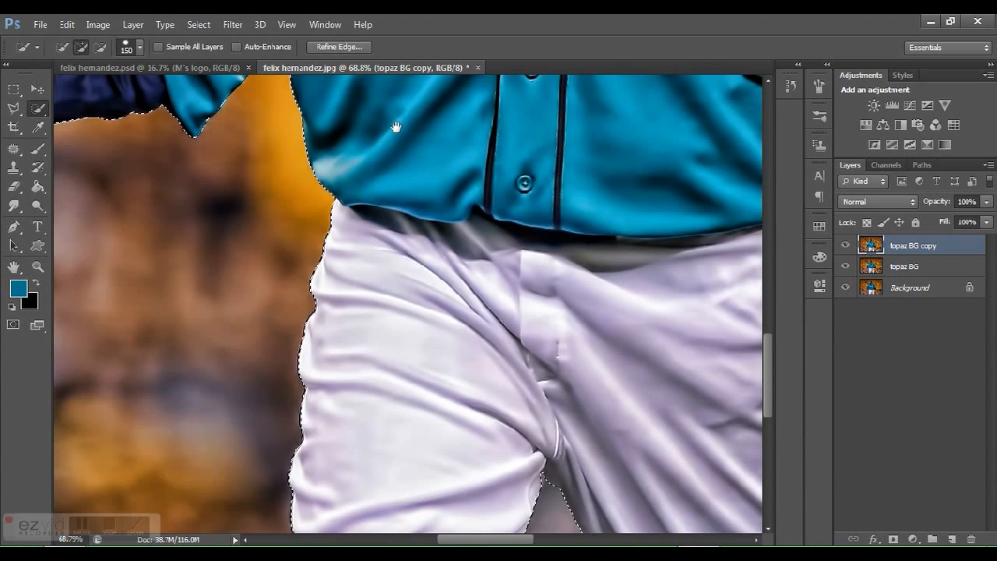
left_click_drag(395, 127, 405, 307)
left_click_drag(352, 256, 569, 229)
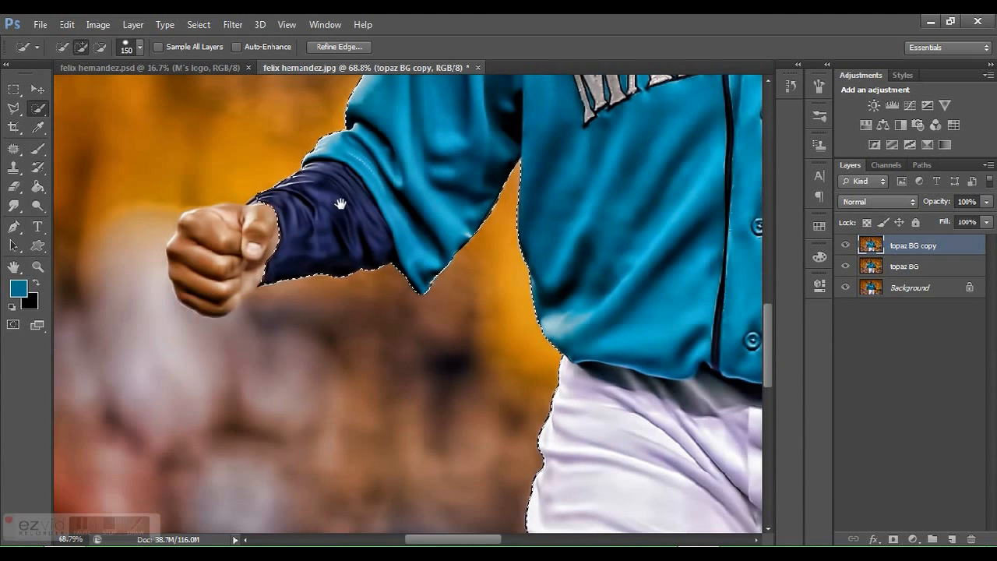
left_click_drag(340, 204, 495, 174)
left_click_drag(370, 225, 388, 212)
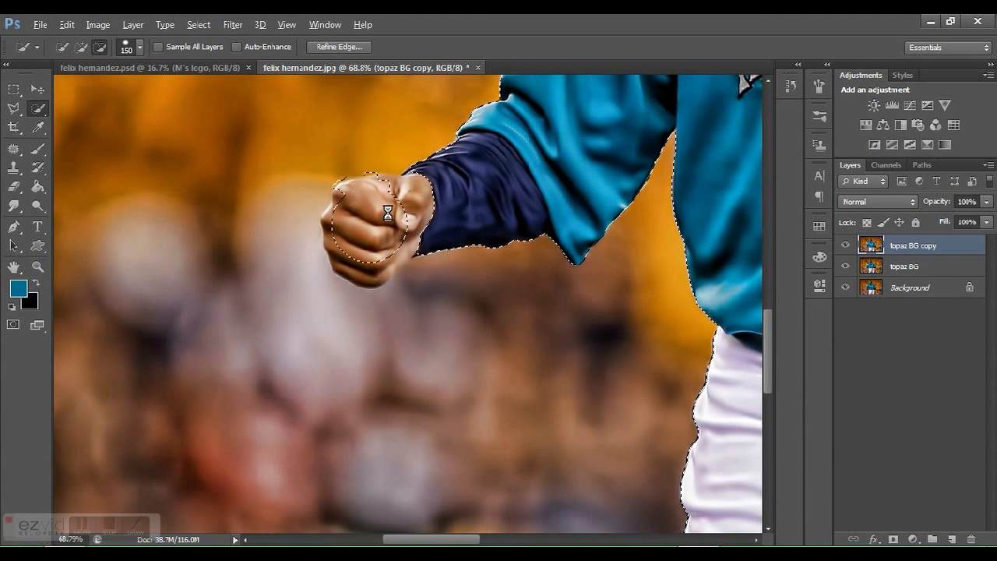
Examine the selection edge along the fist-side arm, shoulder, face and cap, and then on the whole image
left_click_drag(594, 169, 472, 369)
left_click_drag(526, 158, 443, 376)
left_click_drag(588, 250, 522, 395)
left_click_drag(589, 161, 563, 280)
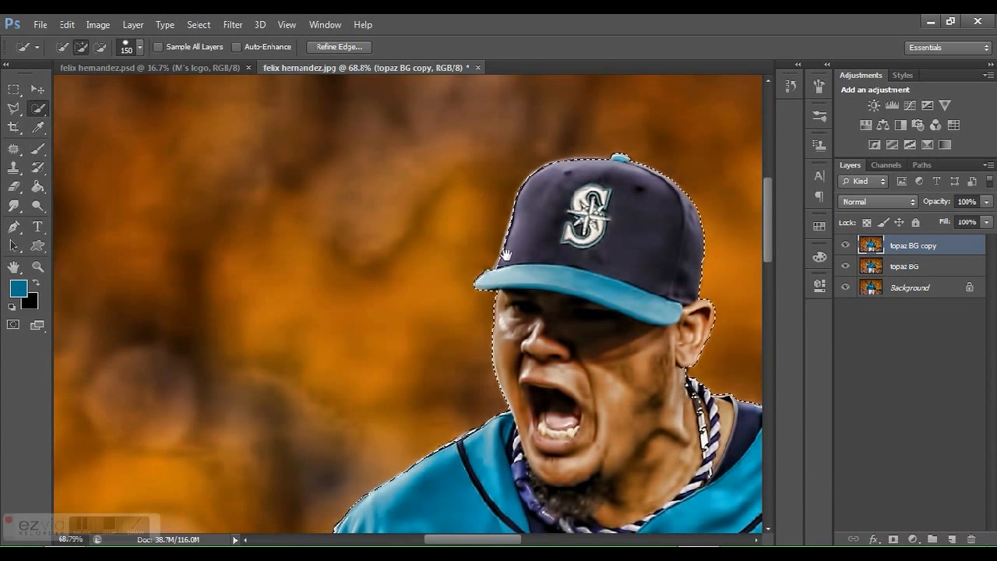
left_click_drag(574, 441, 578, 306)
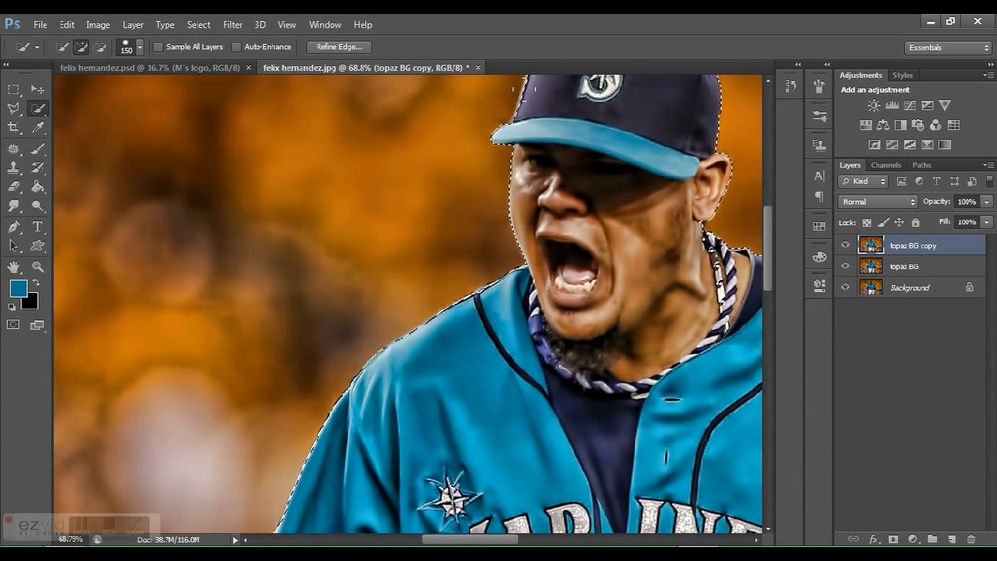
key("z")
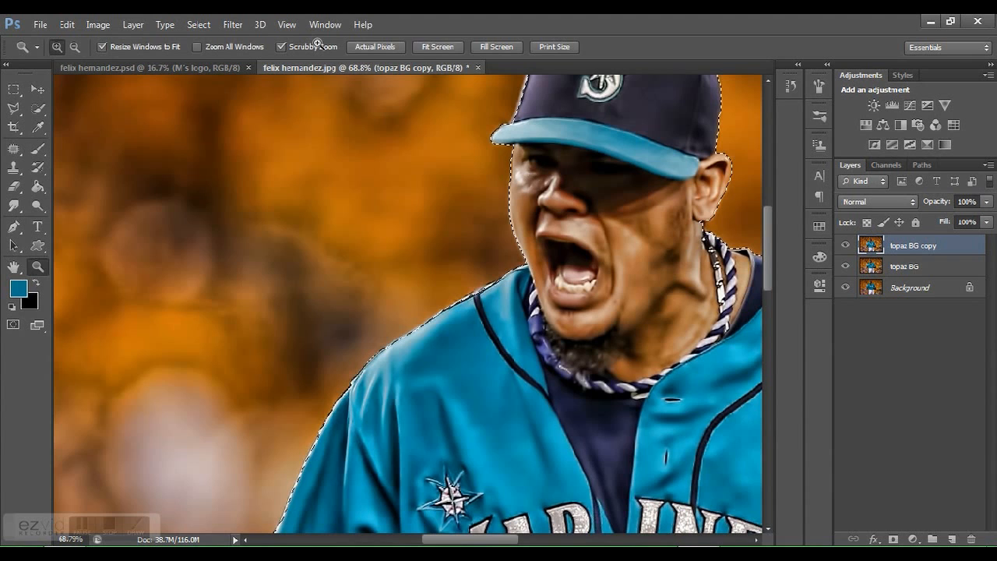
left_click(438, 46)
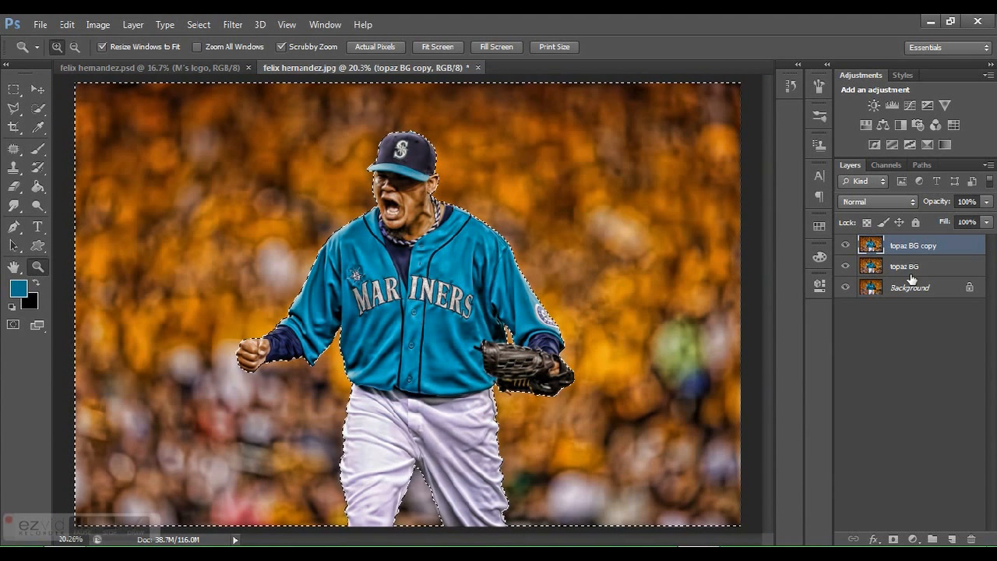
Hide the topaz BG and Background layers
left_click(847, 265)
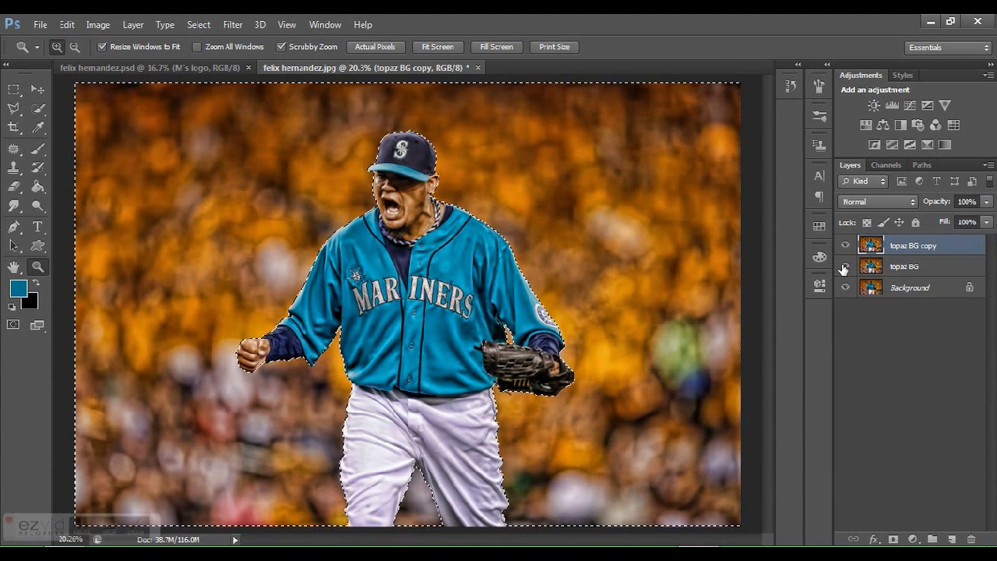
left_click(846, 287)
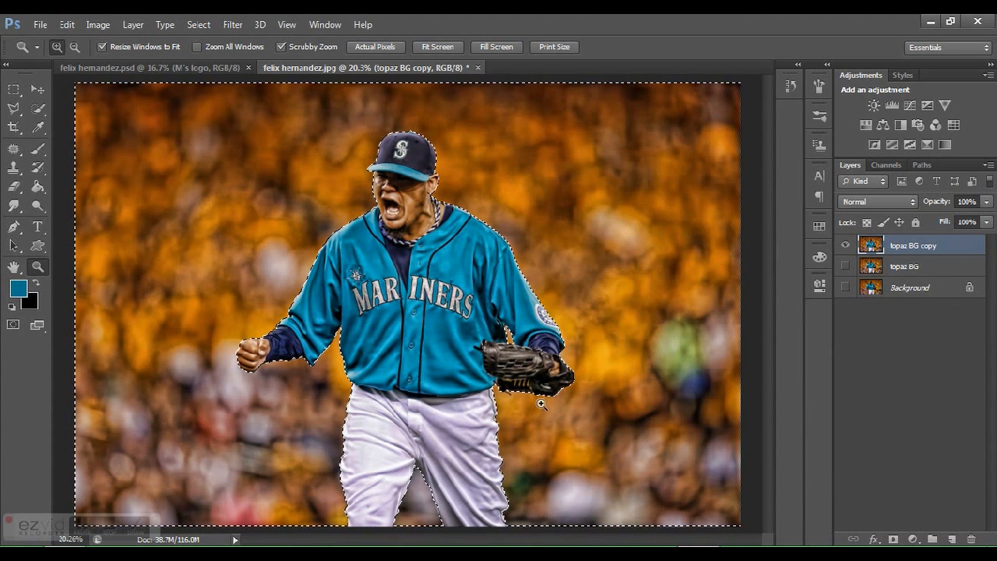
Delete the selected background from the topaz BG copy layer, leaving only the player
key("w")
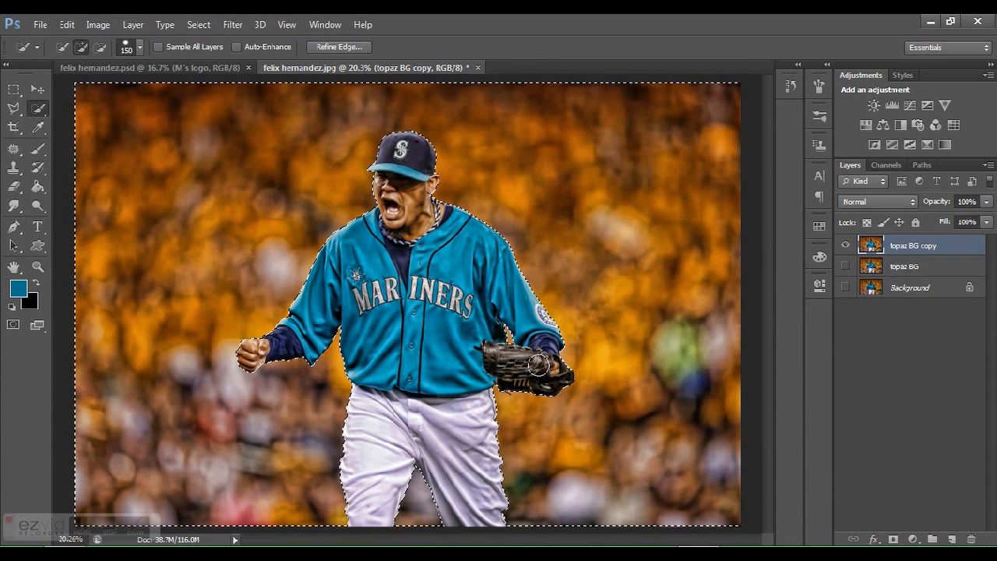
key("Delete")
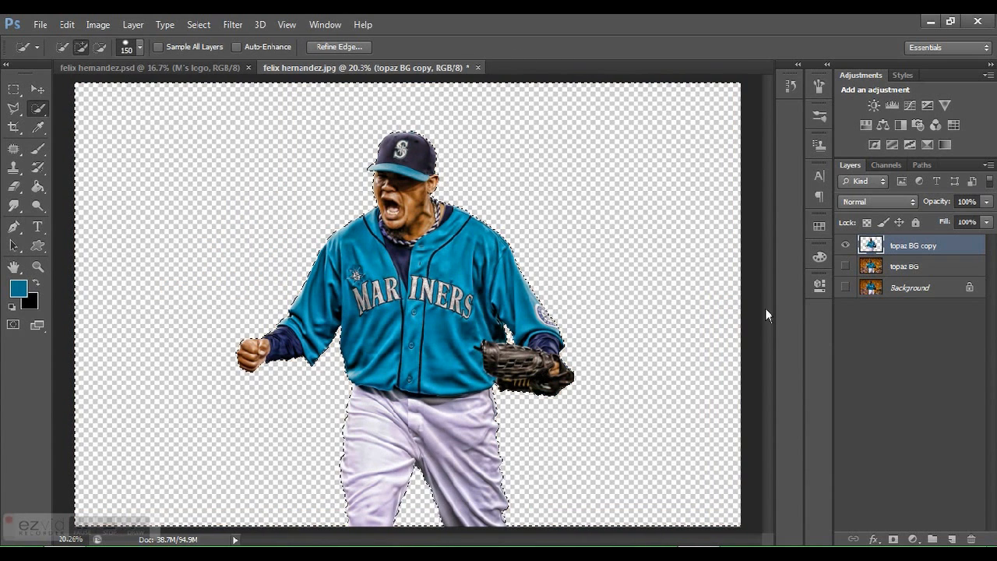
Compare the cutout with and without the topaz BG layer, leave that layer shown, and deselect
left_click(846, 267)
left_click(846, 266)
left_click(846, 267)
left_click(846, 266)
left_click(846, 267)
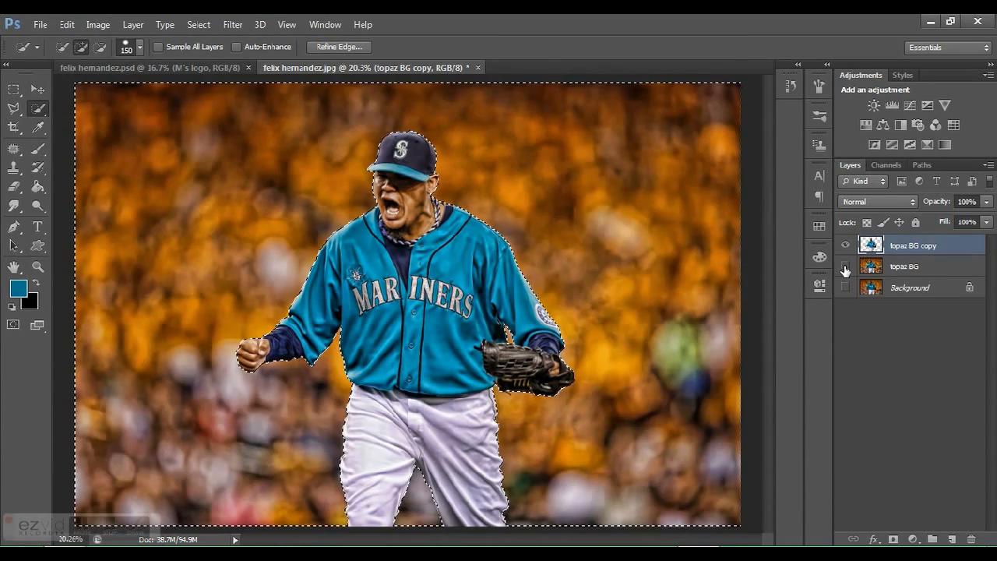
left_click(846, 267)
left_click(845, 267)
left_click(845, 267)
left_click(846, 268)
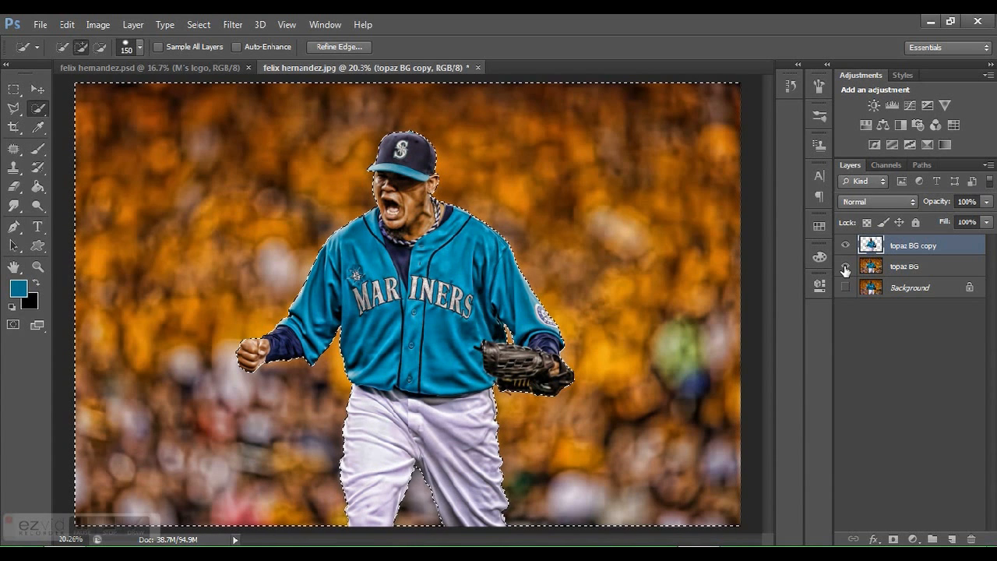
key("ctrl+d")
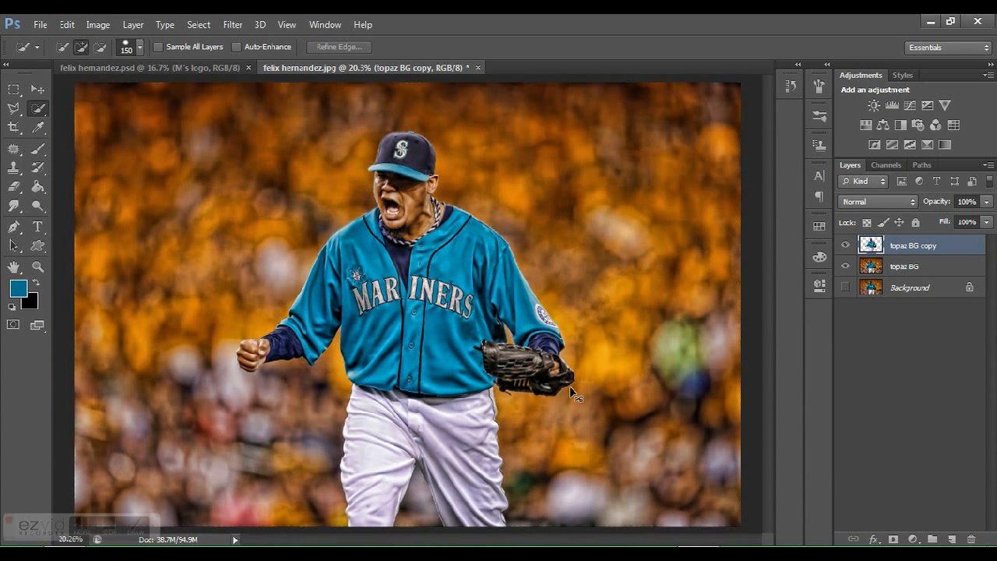
Rename the topaz BG copy layer to "topaz felix"
left_click(925, 271)
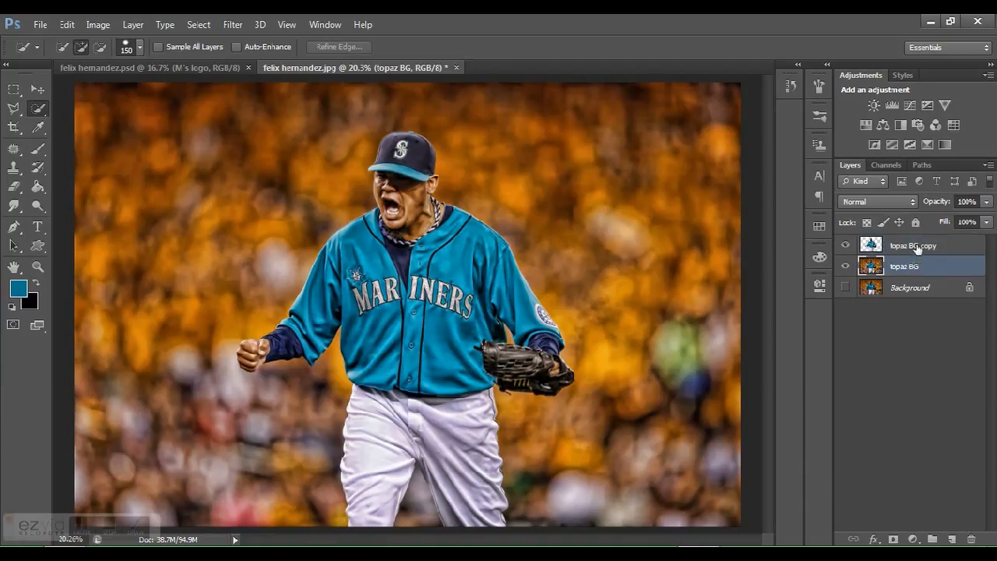
double_click(916, 246)
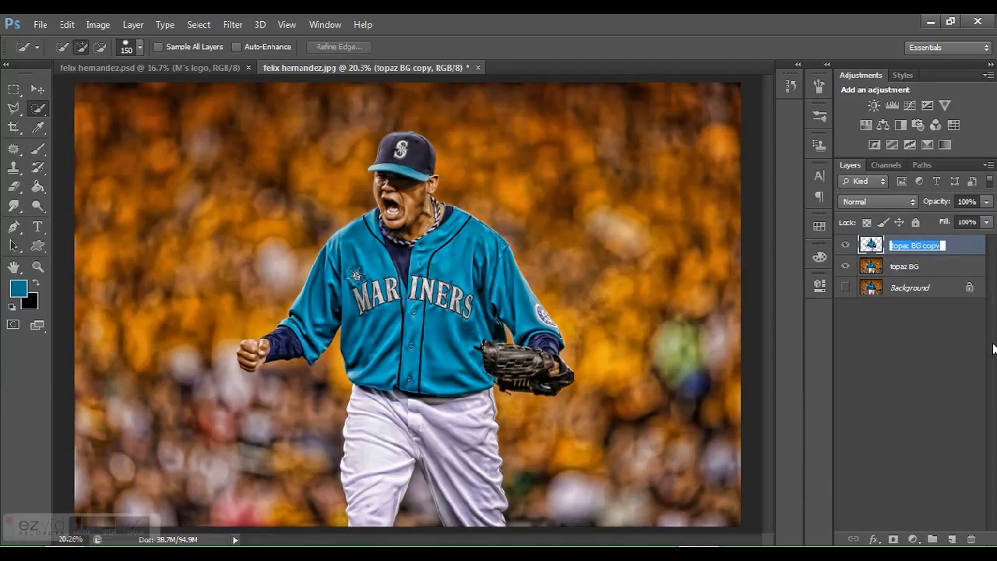
type("topaz felix")
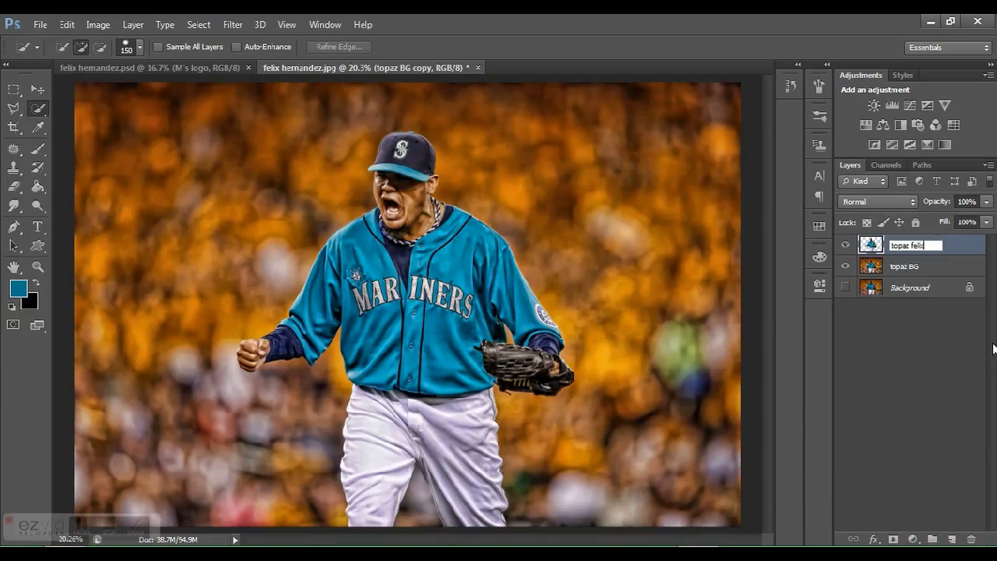
key("Return")
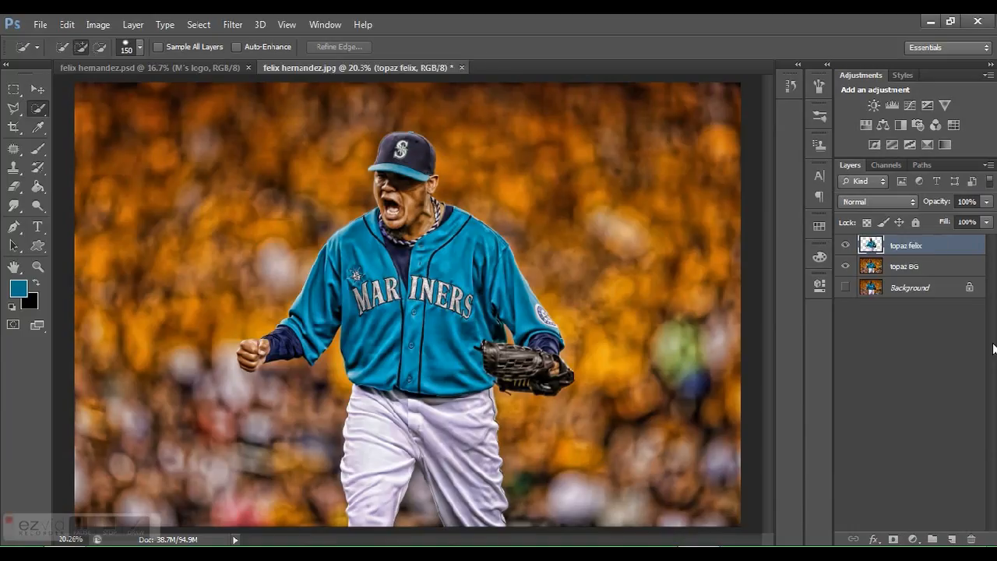
Duplicate the Background layer and move the copy to the top of the layer stack
left_click(917, 289)
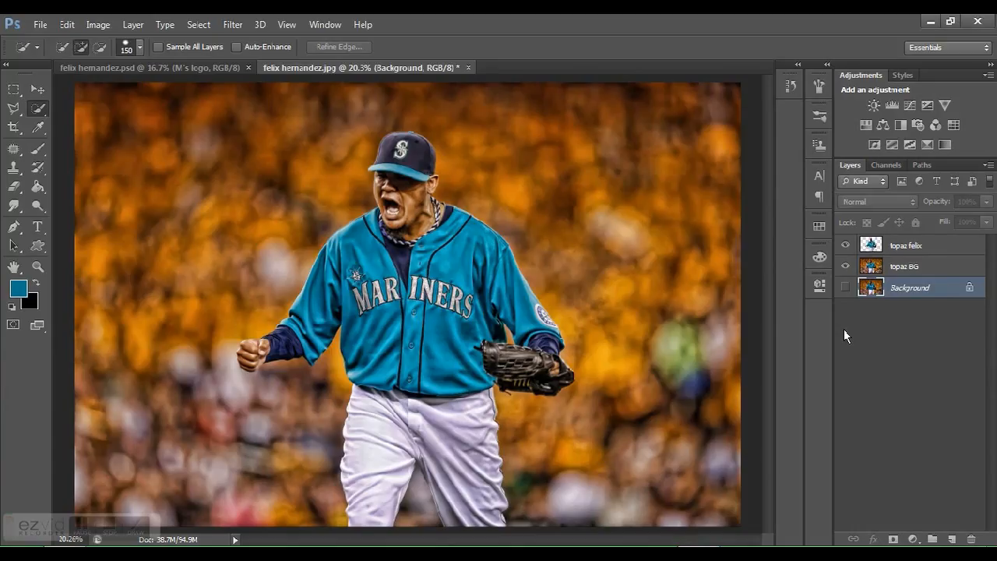
key("ctrl+j")
left_click_drag(938, 294, 906, 240)
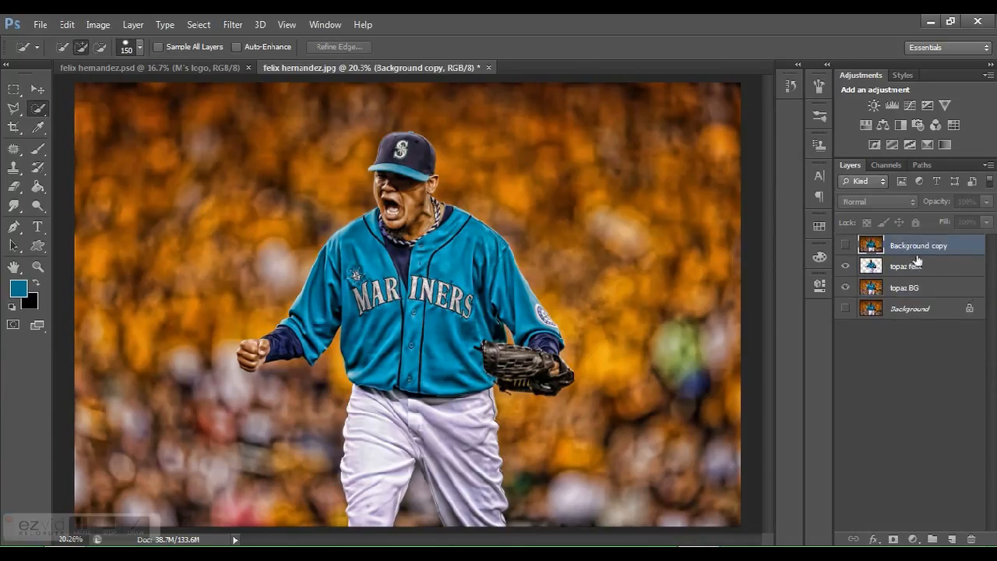
Toggle the Background copy layer's visibility to compare the original photo with the Topaz version
left_click(845, 245)
left_click(845, 246)
left_click(846, 246)
left_click(845, 246)
left_click(845, 246)
left_click(845, 246)
Add a Black & White adjustment layer directly above the topaz BG layer
left_click(909, 289)
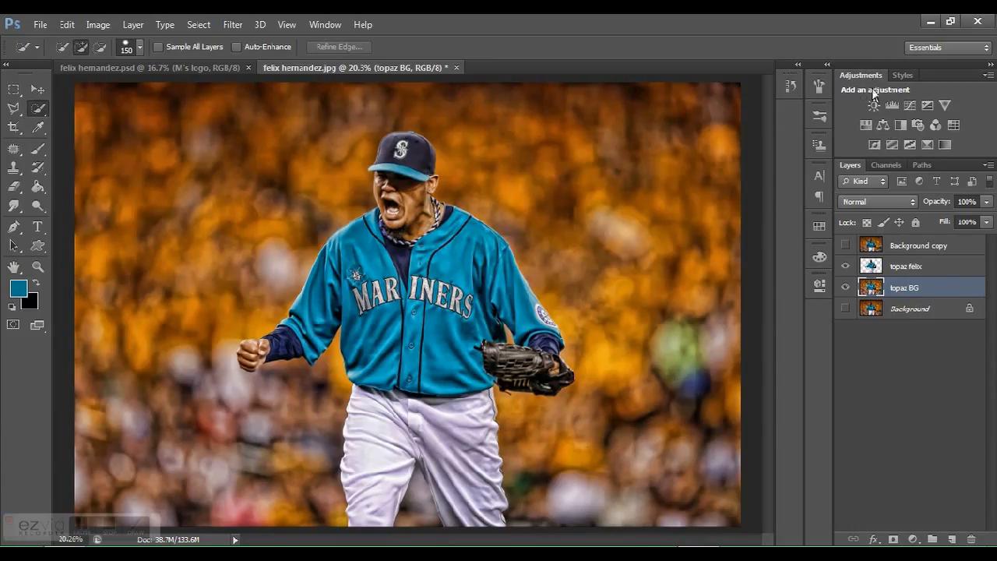
left_click(899, 125)
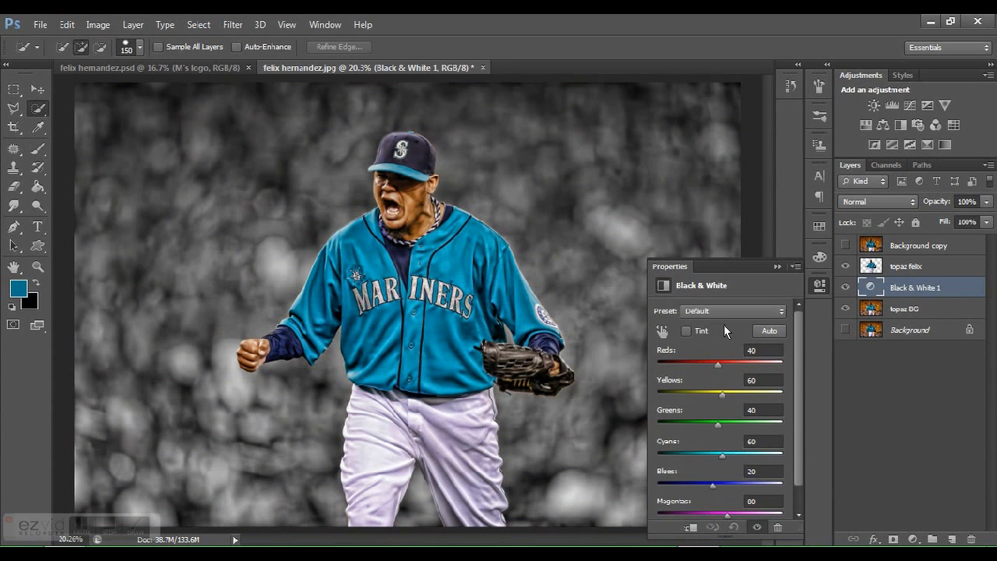
left_click(748, 315)
left_click(748, 315)
Try Black & White values of Reds -31, Yellows 300, Greens -174 and Cyans -60
mouse_move(717, 363)
left_mouse_down()
mouse_move(707, 360)
mouse_move(730, 360)
mouse_move(700, 363)
left_mouse_up()
left_click_drag(722, 395, 819, 377)
left_click_drag(692, 433, 664, 447)
left_click(693, 452)
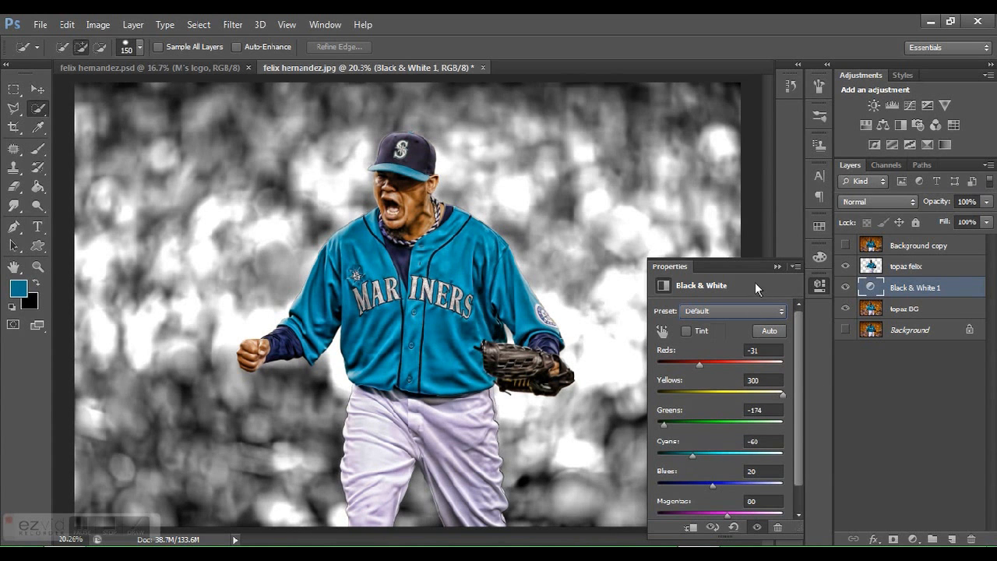
Apply the Maximum Black preset to the Black & White adjustment and collapse its properties
left_click(747, 312)
left_click(740, 330)
left_click(742, 314)
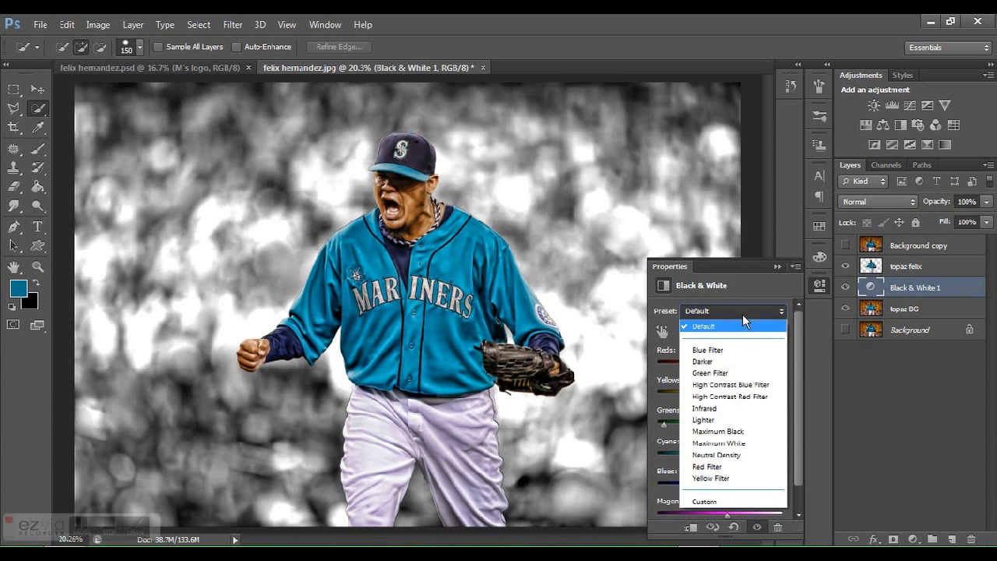
left_click(710, 431)
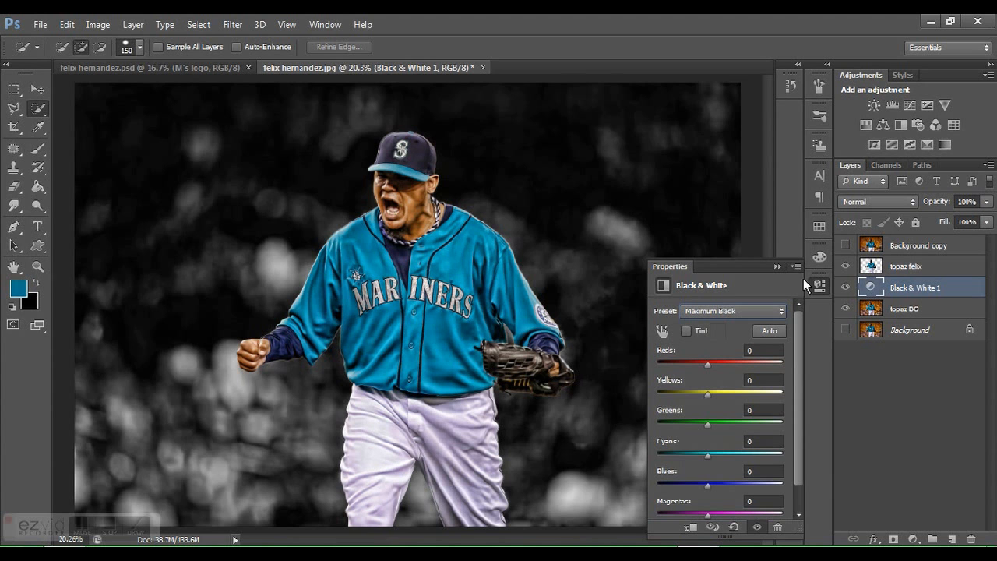
left_click(781, 268)
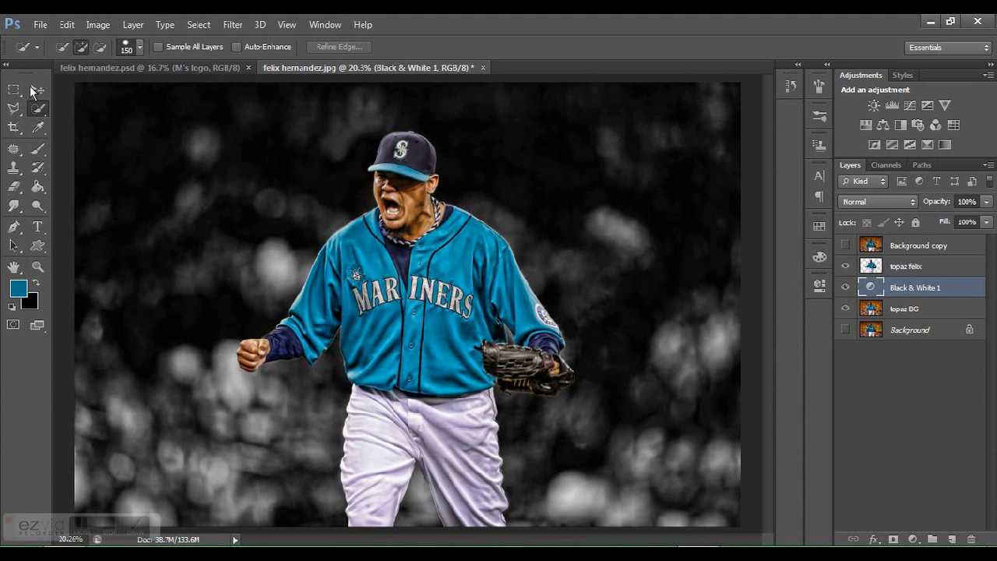
Check the finished felix hernandez.psd for reference and try a Brightness/Contrast adjustment above the Black & White layer
left_click(124, 67)
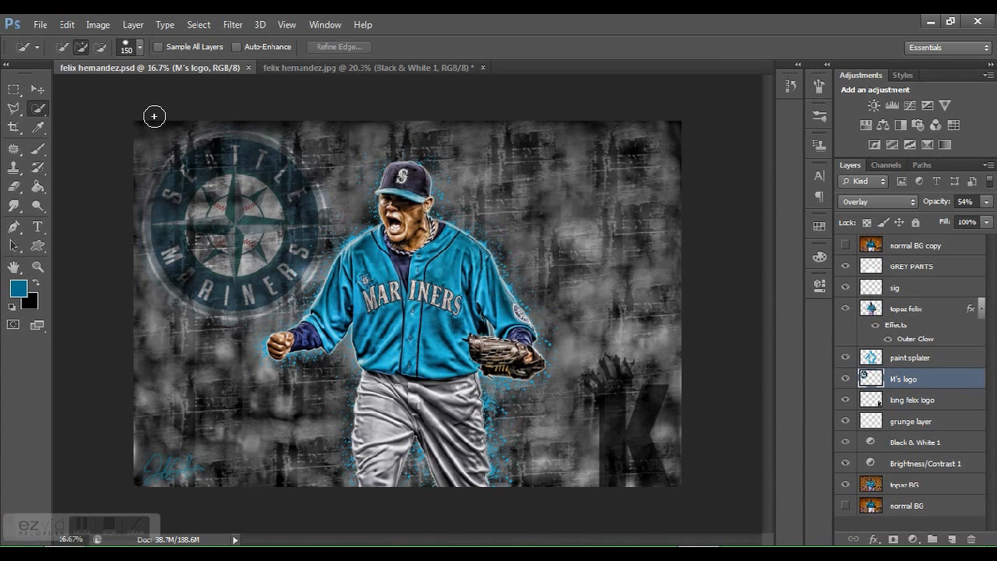
left_click(299, 67)
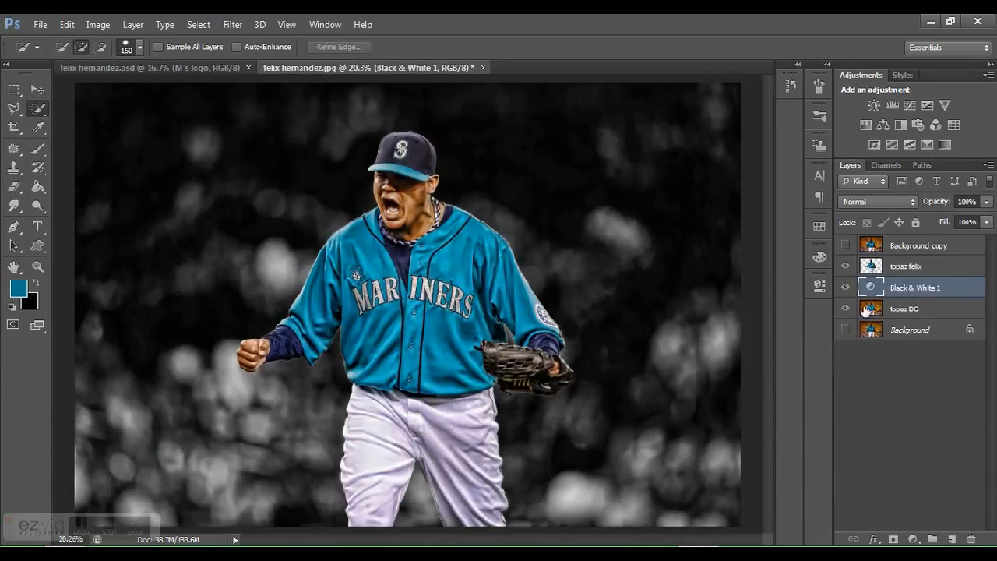
left_click(875, 105)
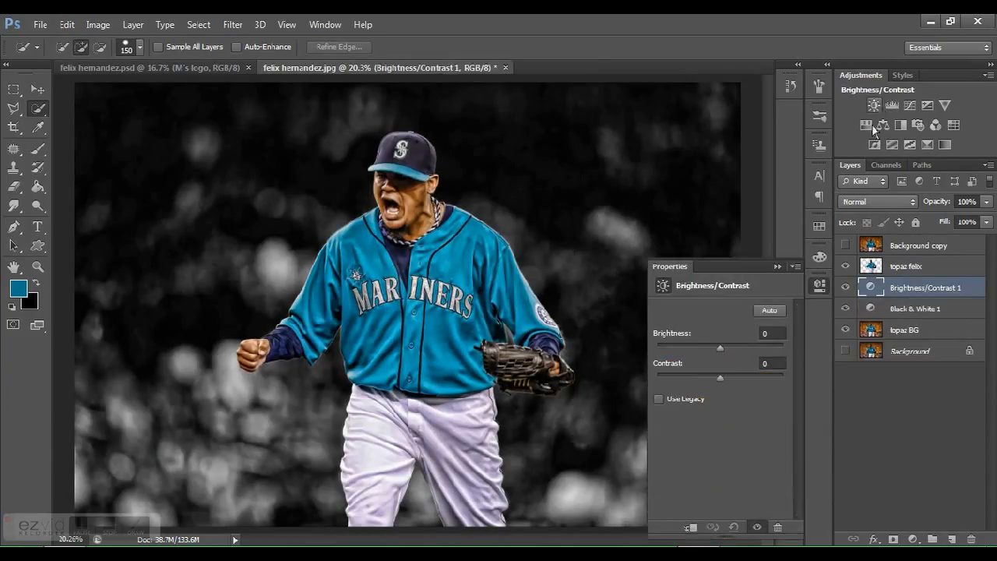
mouse_move(717, 348)
left_mouse_down()
mouse_move(748, 343)
mouse_move(720, 358)
left_mouse_up()
key("Delete")
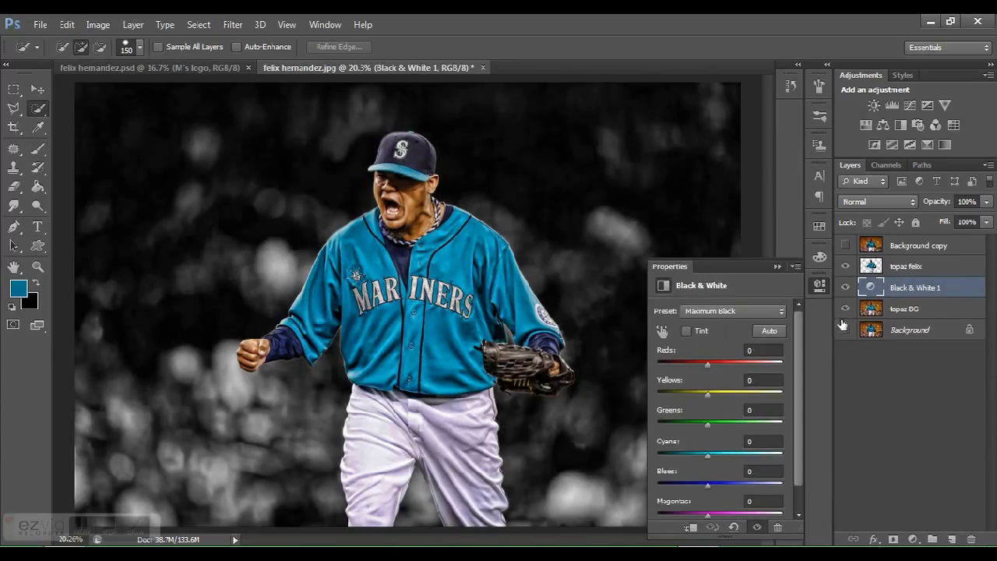
left_click(776, 266)
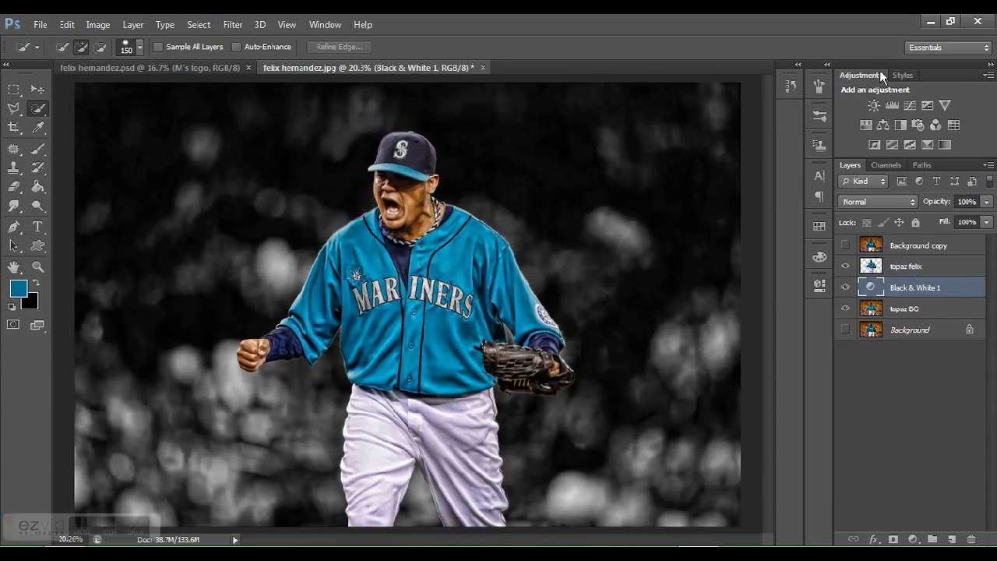
Add a Curves adjustment above the Black & White layer with points at input 140, output 202 and input 88, output 114
left_click(906, 104)
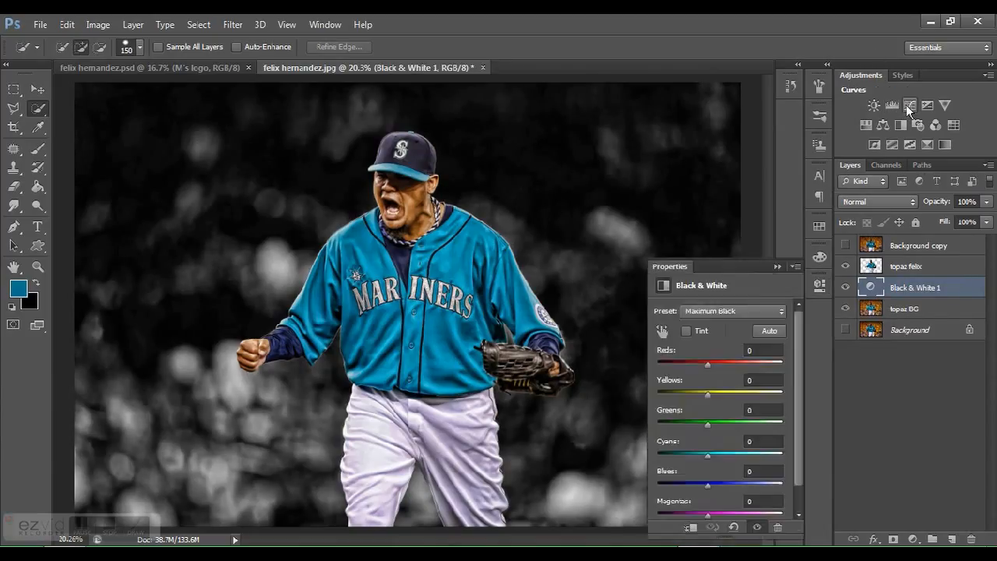
left_click_drag(730, 395, 738, 366)
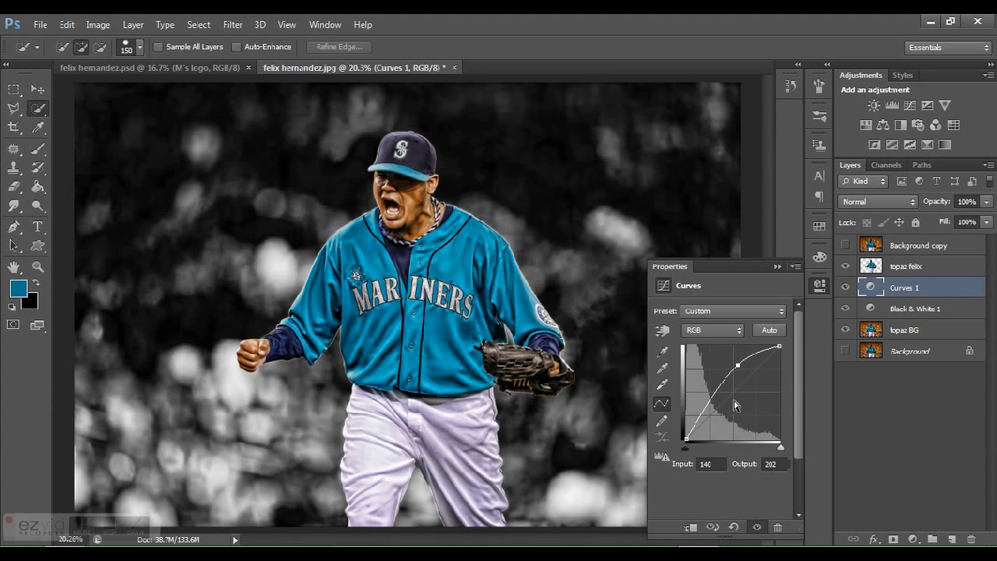
mouse_move(718, 398)
left_mouse_down()
mouse_move(728, 427)
mouse_move(718, 398)
left_mouse_up()
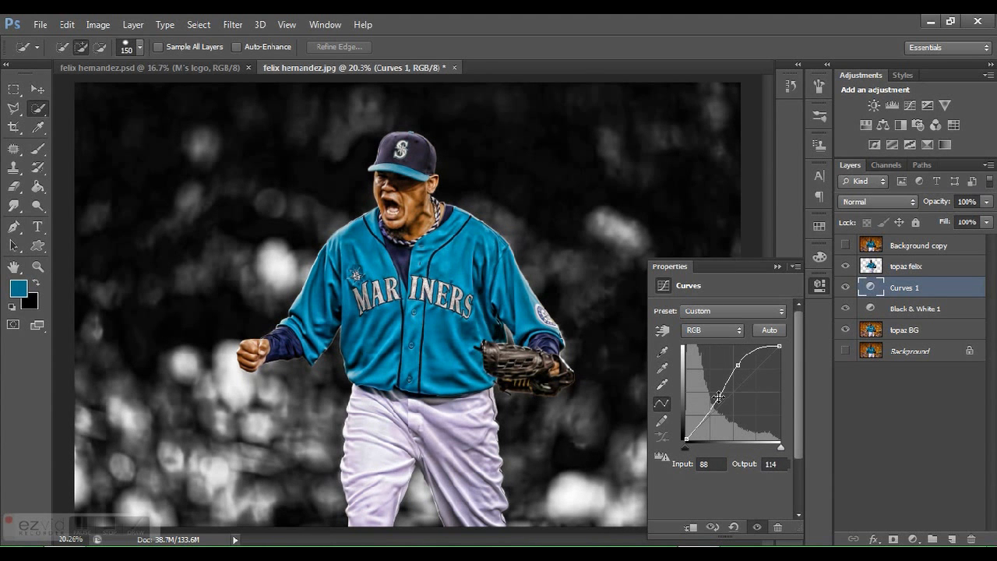
left_click(780, 270)
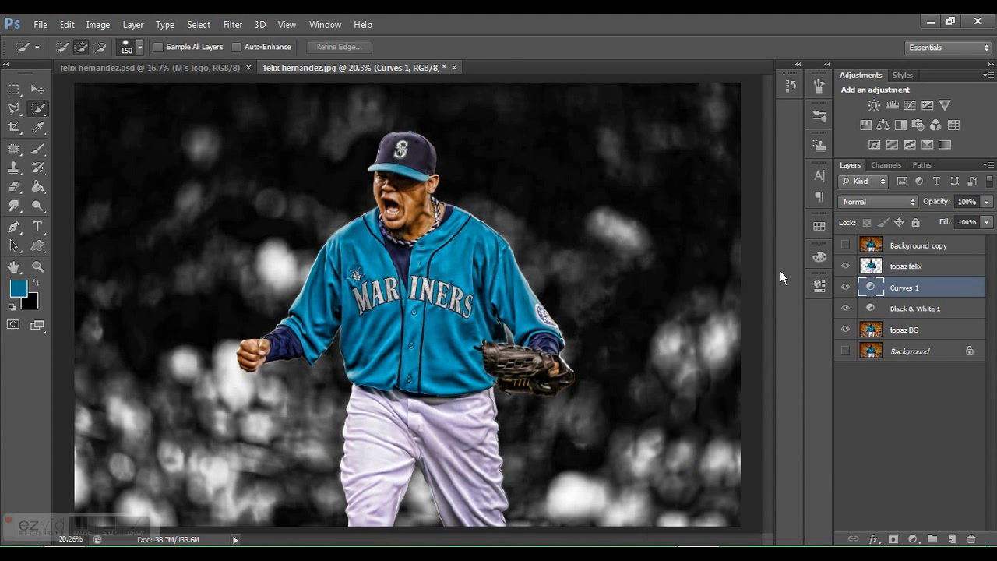
Check the finished felix hernandez.psd for reference and add an empty layer above the Curves adjustment
left_click(197, 66)
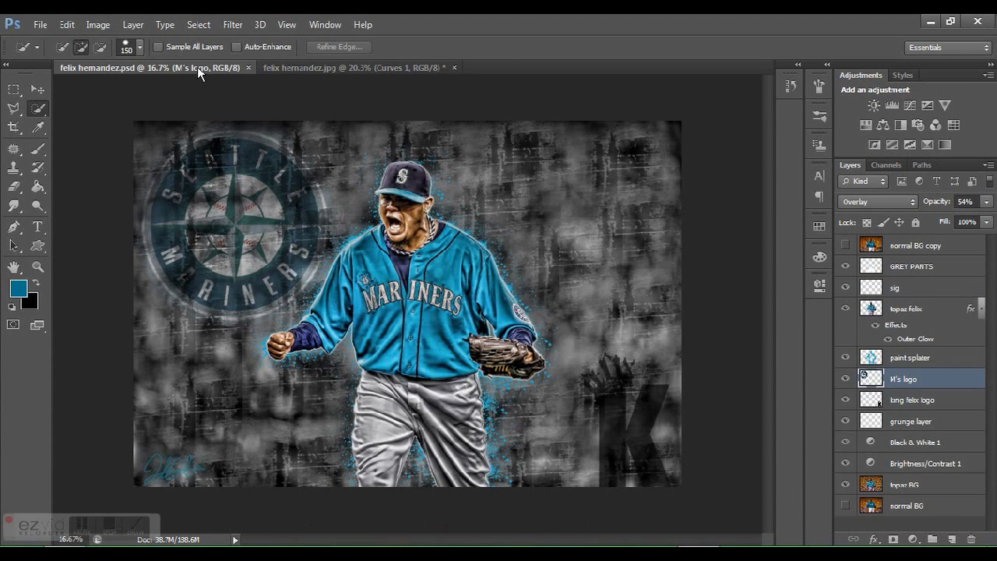
left_click(306, 64)
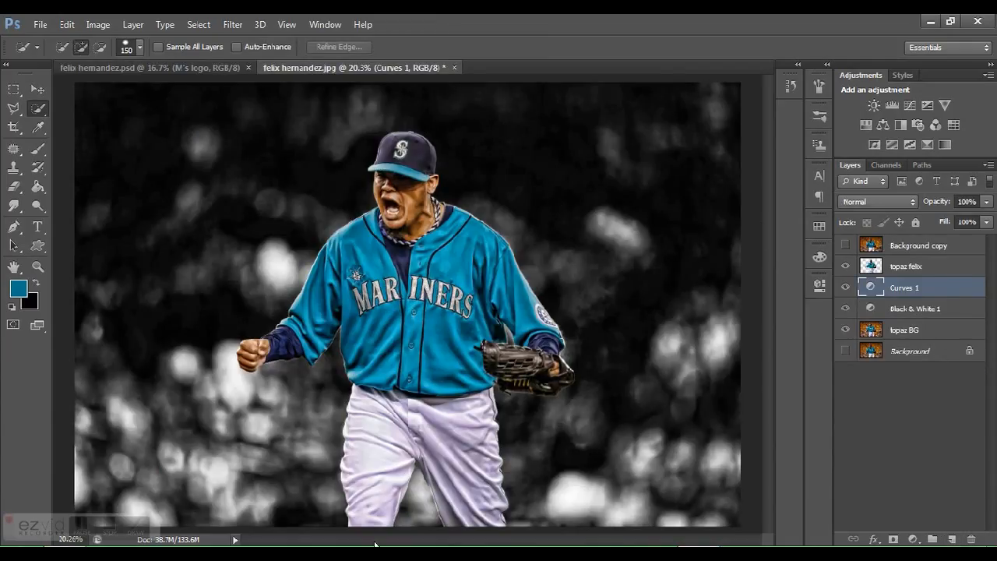
key("ctrl+shift+n")
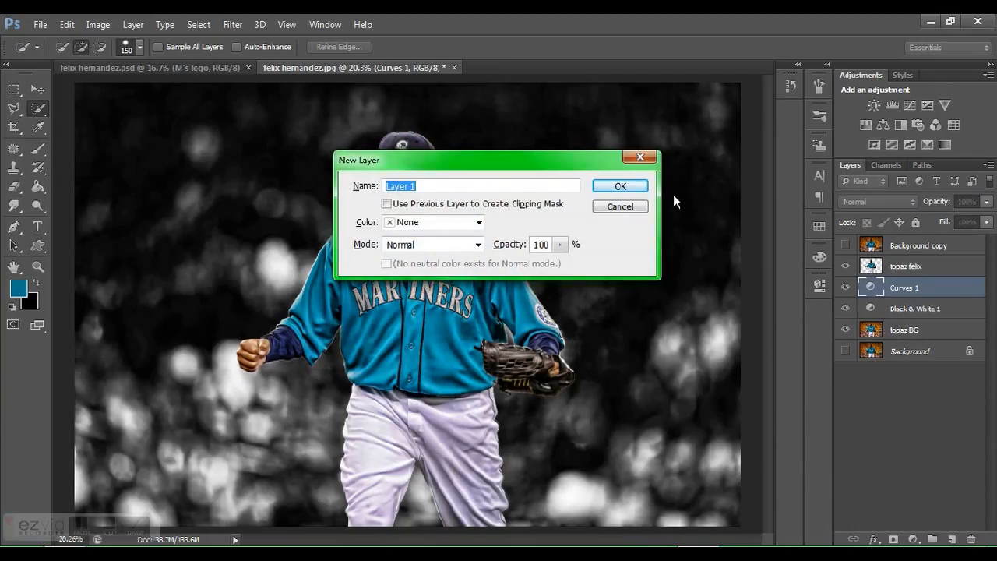
left_click(628, 187)
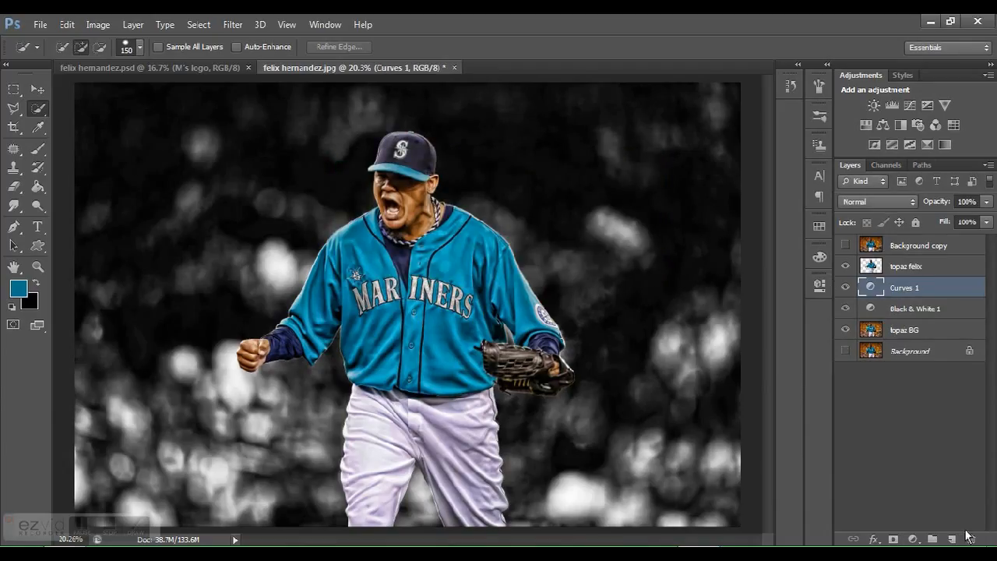
left_click(955, 538)
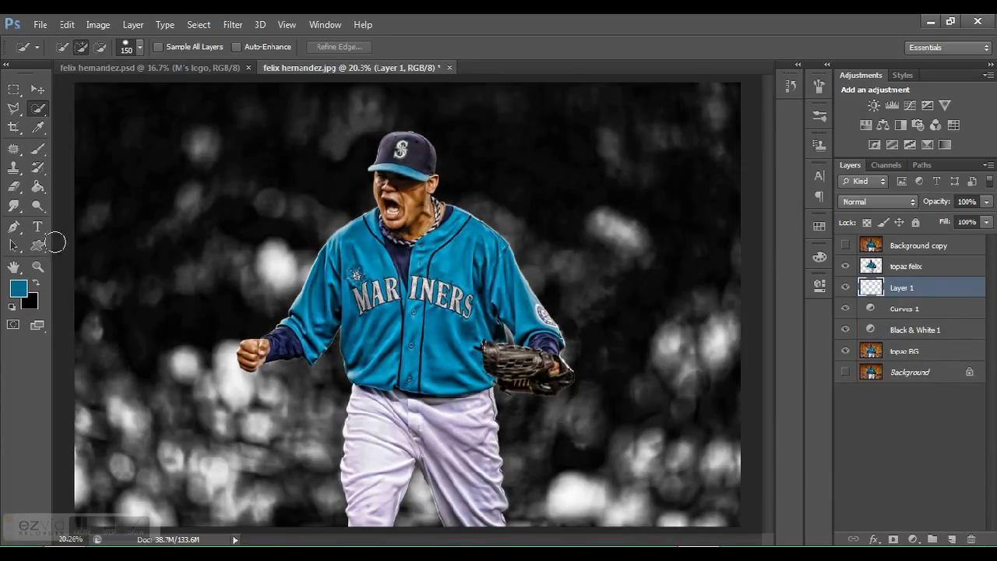
Set the foreground colour to white and choose the 382 px crosshatched grunge brush for the Brush tool
left_click(12, 307)
left_click(35, 284)
key("b")
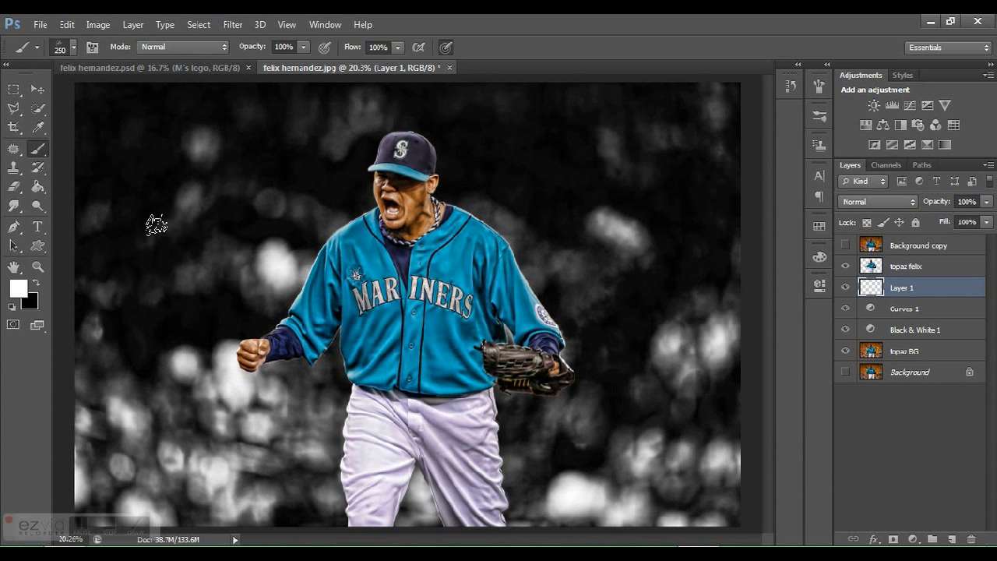
right_click(226, 215)
scroll(536, 366, "down", 5)
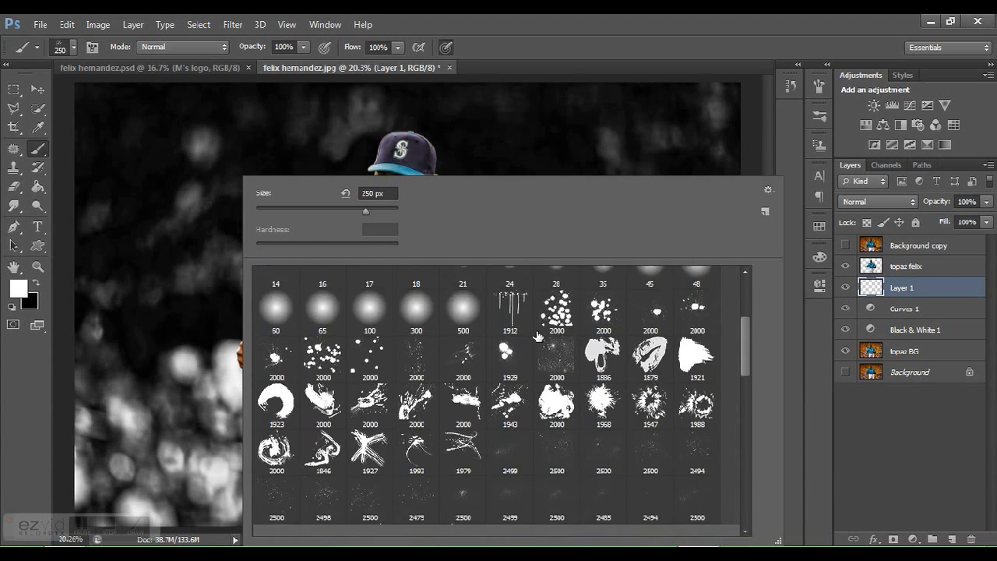
scroll(536, 366, "down", 15)
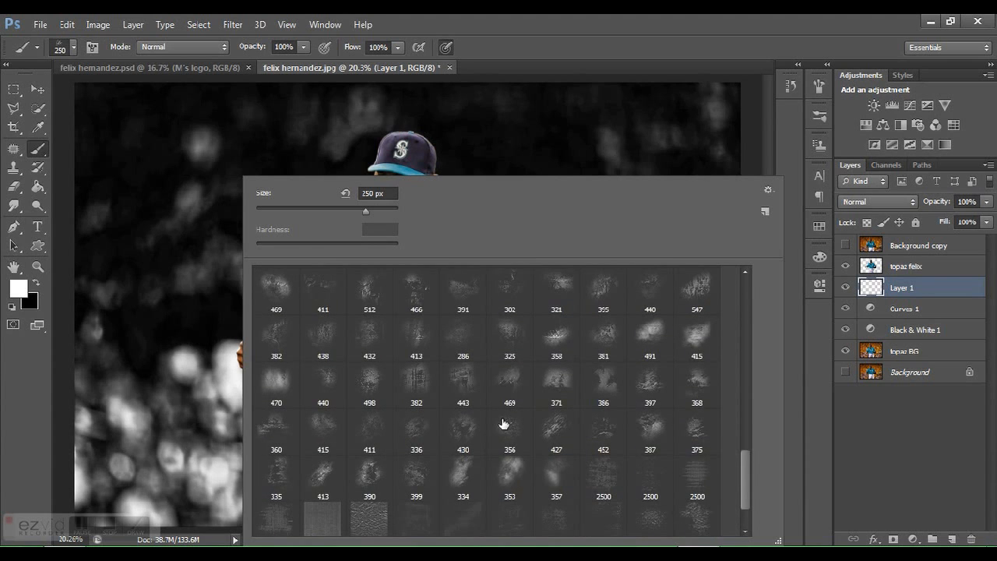
scroll(631, 421, "up", 1)
scroll(620, 444, "up", 1)
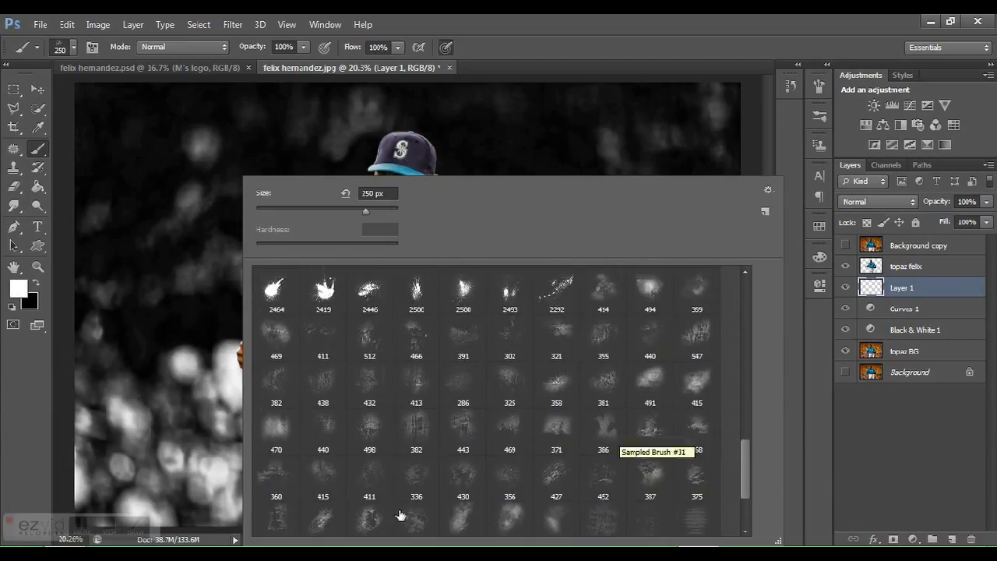
scroll(416, 485, "down", 1)
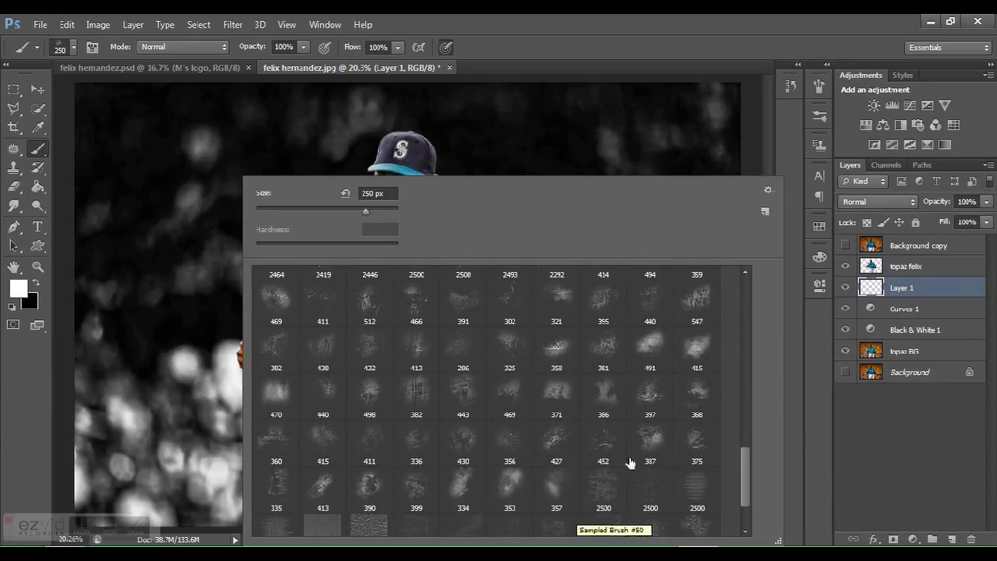
double_click(414, 390)
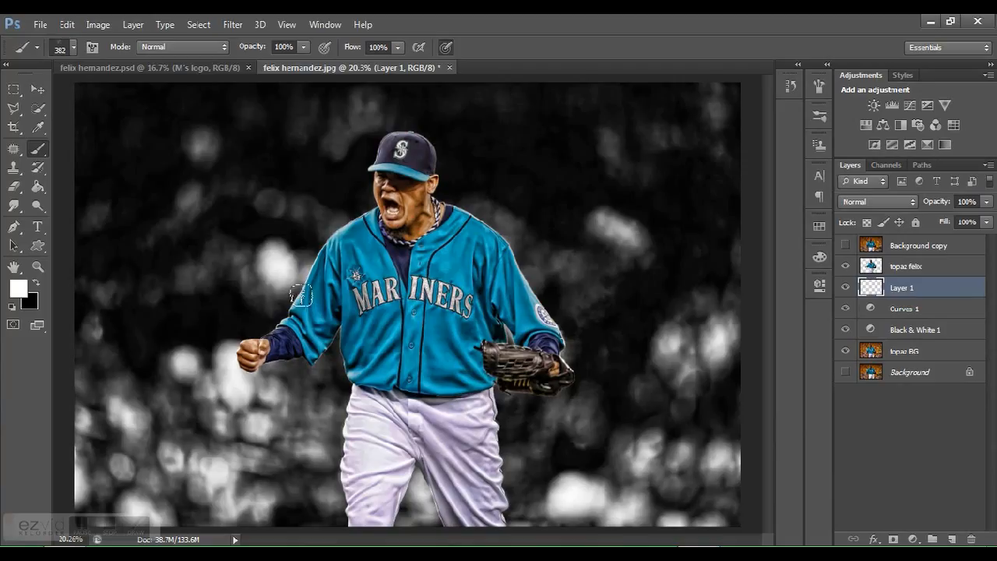
Enlarge the grunge brush to 1300 px and set its Shape Dynamics angle jitter to 100%
key("bracketright")
key("bracketright")
key("bracketright")
key("bracketright")
key("bracketright")
key("bracketright")
key("bracketright")
key("bracketright")
key("bracketright")
key("bracketright")
left_click(821, 85)
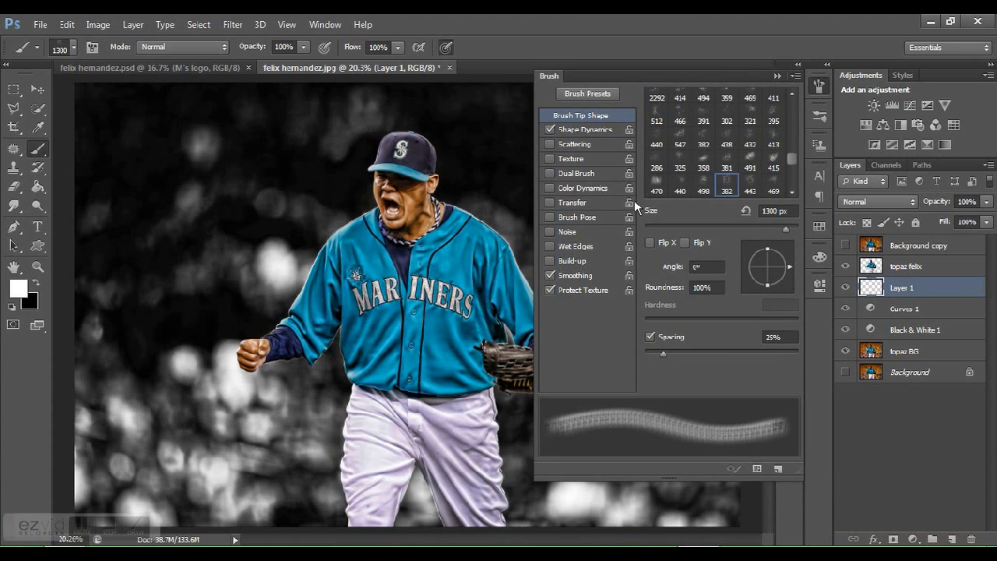
left_click(586, 131)
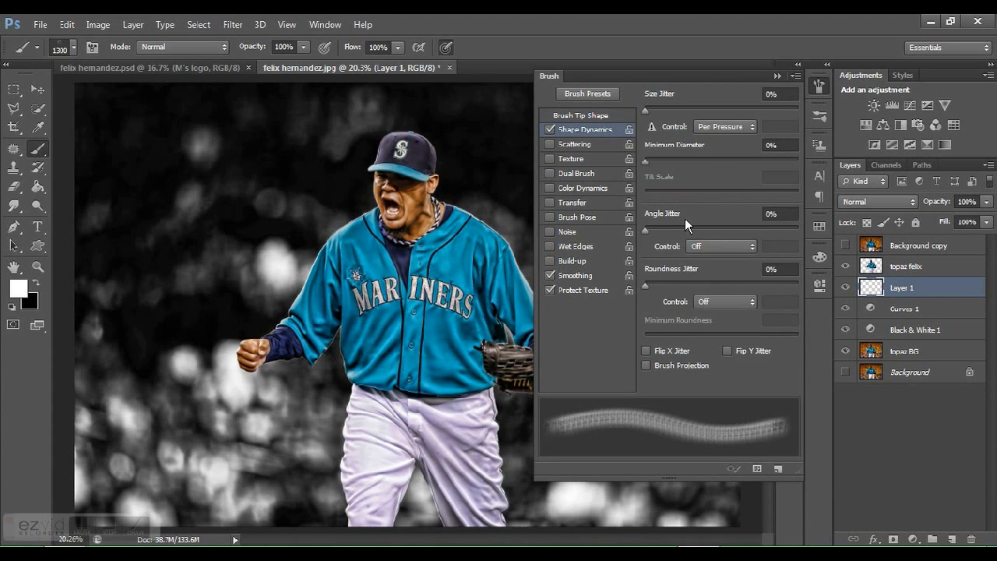
left_click_drag(655, 225, 885, 210)
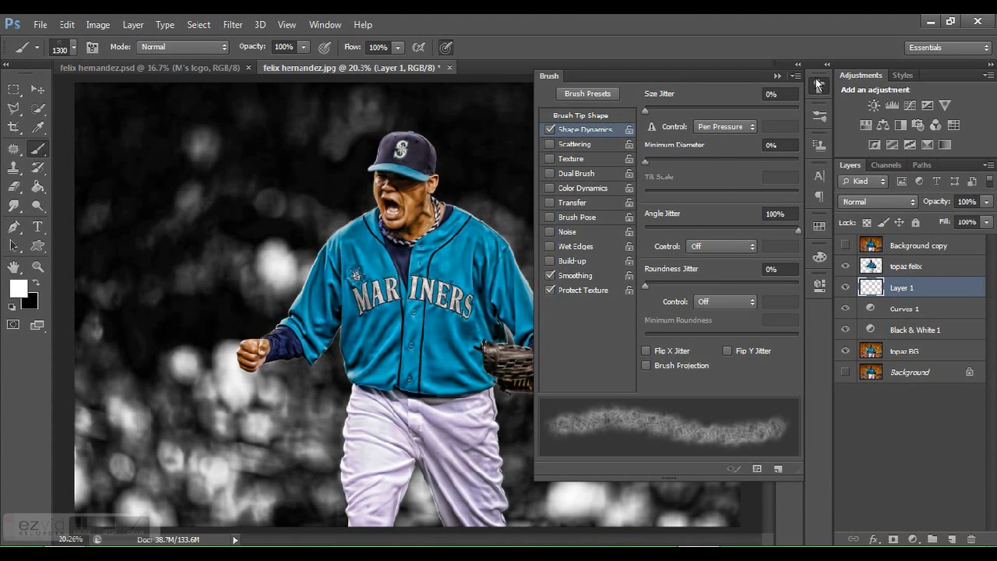
left_click(777, 76)
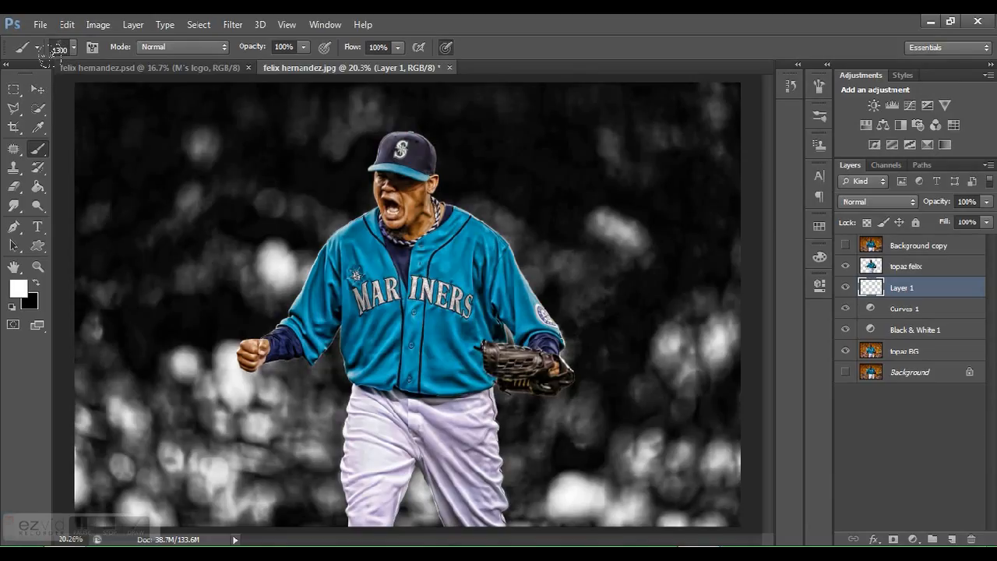
Stamp the white grunge texture all over the background around the player on Layer 1
left_click(74, 79)
left_click(91, 103)
left_click(39, 204)
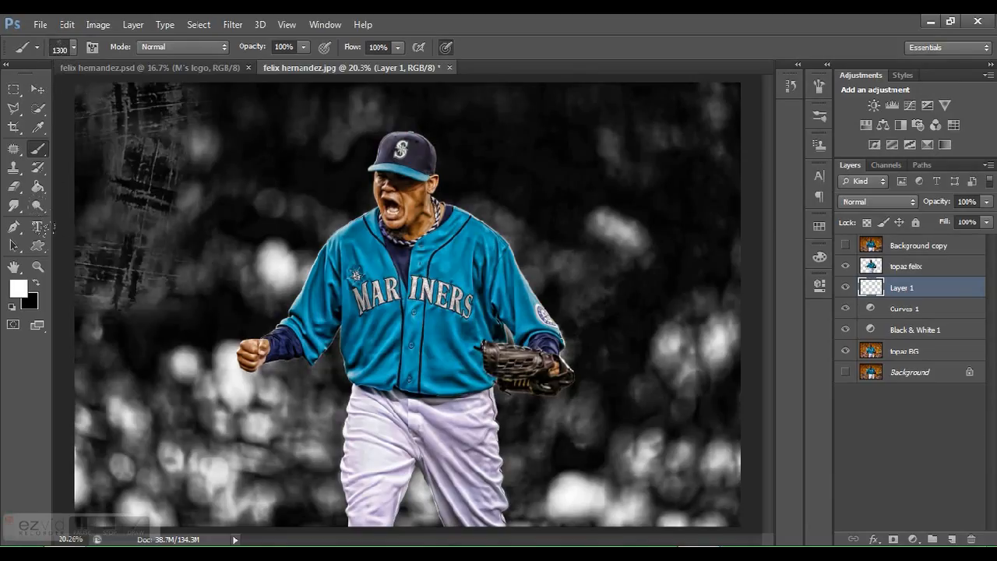
left_click(74, 269)
left_click(35, 342)
left_click(177, 372)
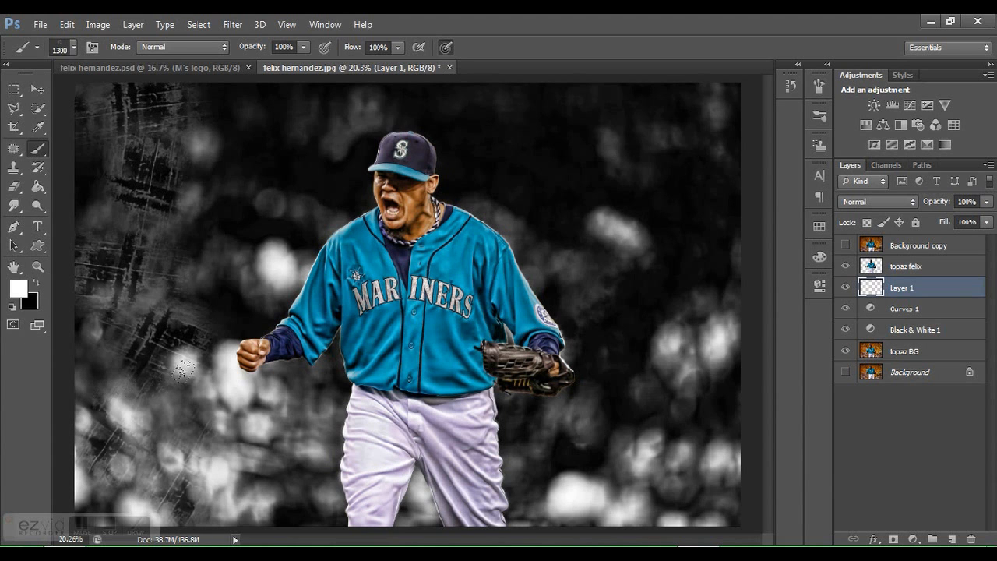
left_click(223, 347)
left_click(218, 213)
left_click(210, 261)
left_click(243, 174)
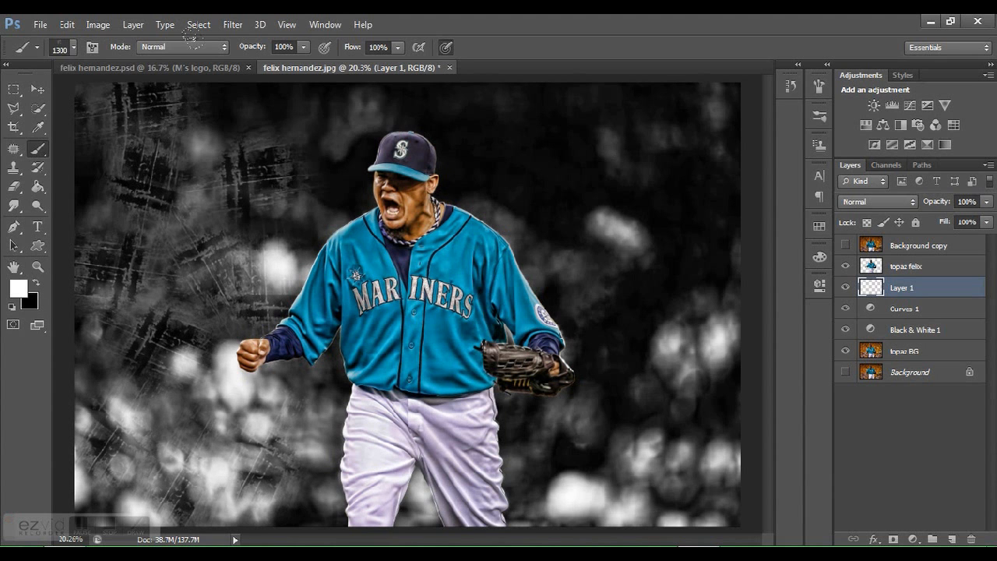
left_click(268, 139)
left_click(292, 219)
left_click(370, 147)
left_click(484, 165)
left_click(573, 250)
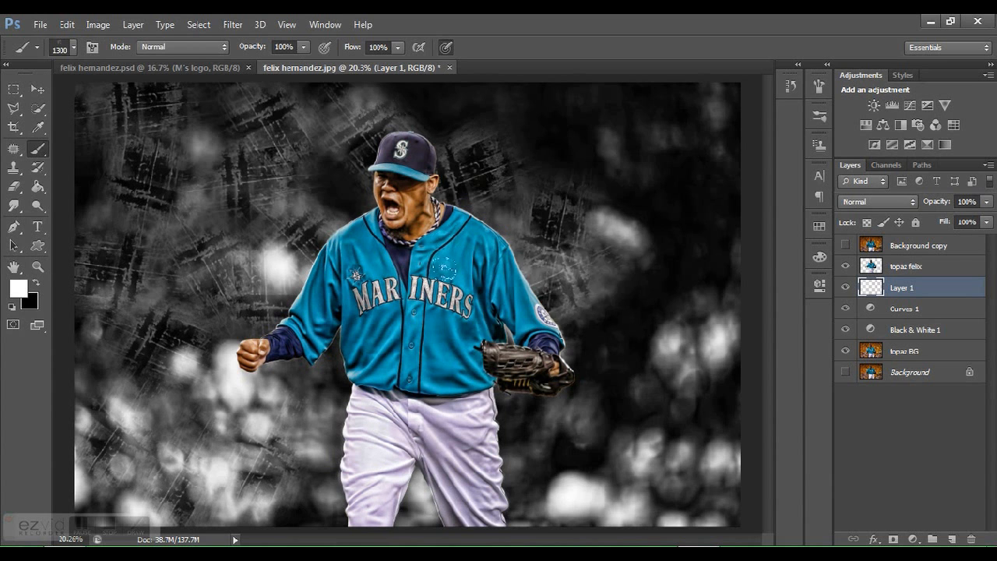
left_click(555, 345)
left_click(559, 446)
left_click(615, 479)
left_click(668, 463)
left_click(698, 396)
left_click(659, 319)
left_click(695, 285)
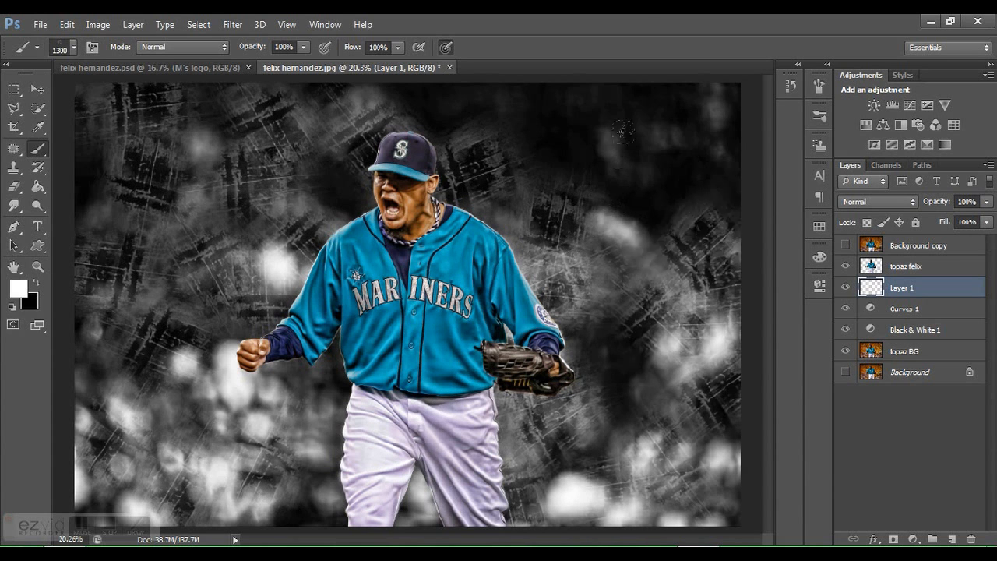
left_click(690, 179)
left_click(589, 140)
left_click(543, 149)
left_click(468, 124)
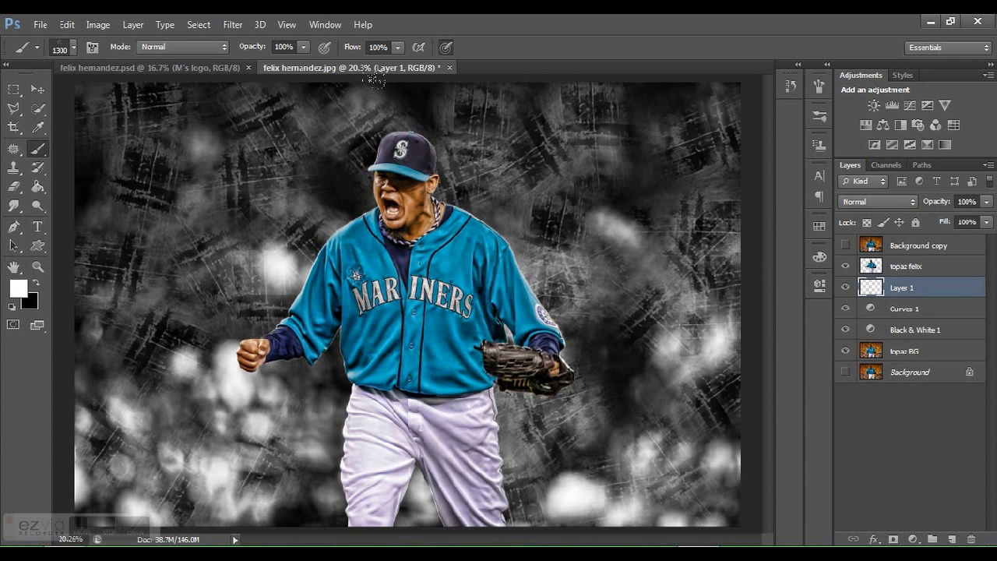
left_click(405, 117)
left_click(221, 394)
left_click(249, 357)
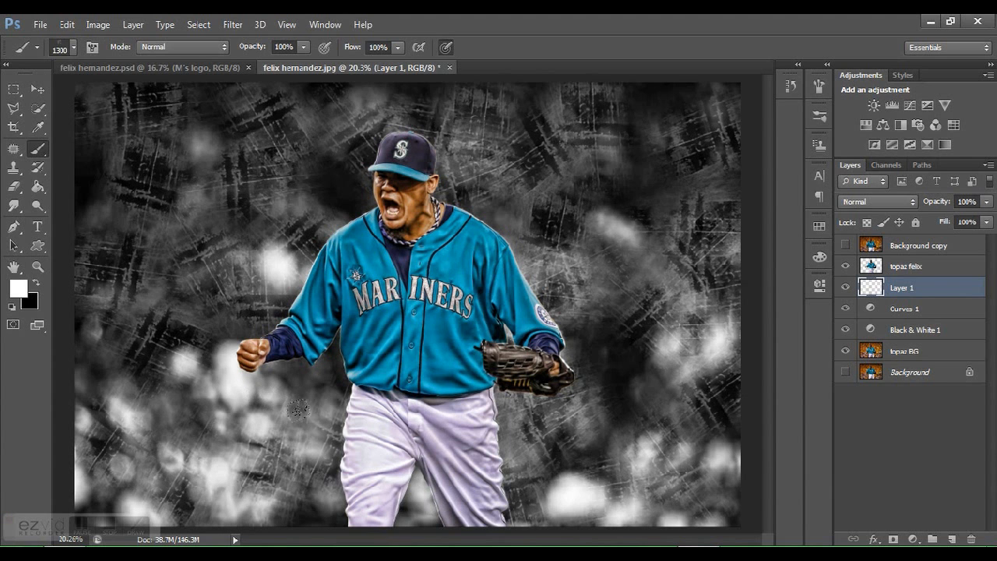
left_click(342, 434)
left_click(248, 131)
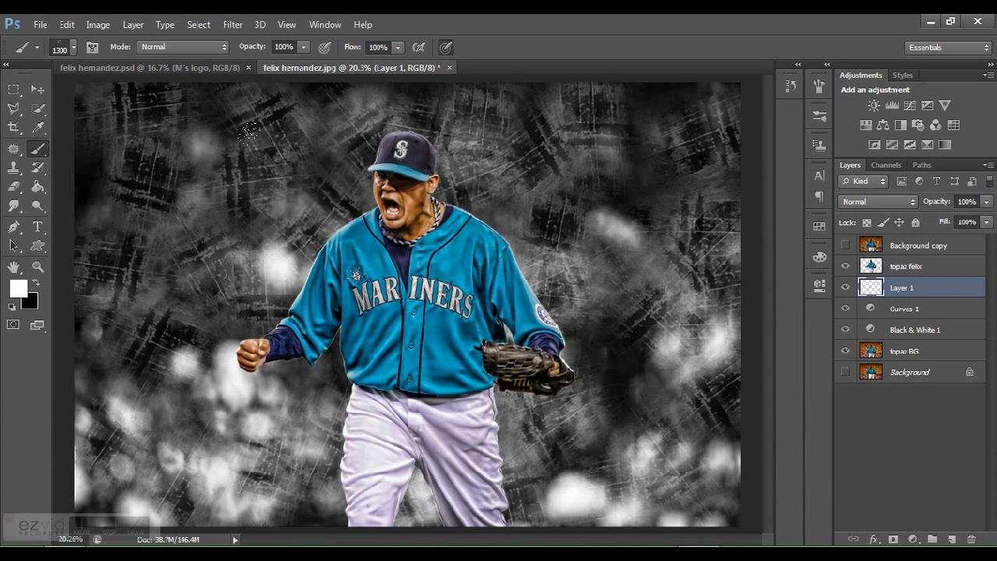
left_click(516, 199)
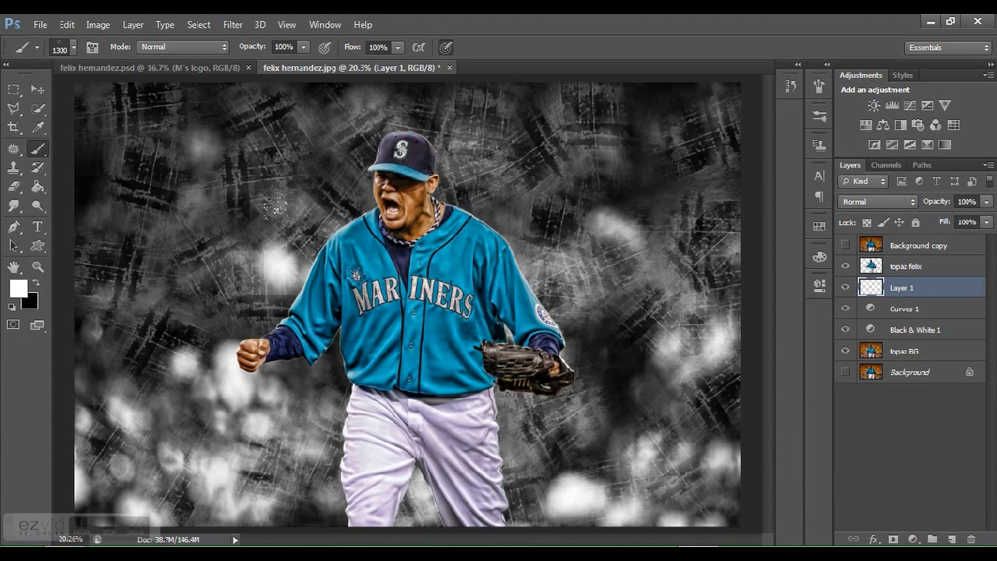
left_click(208, 209)
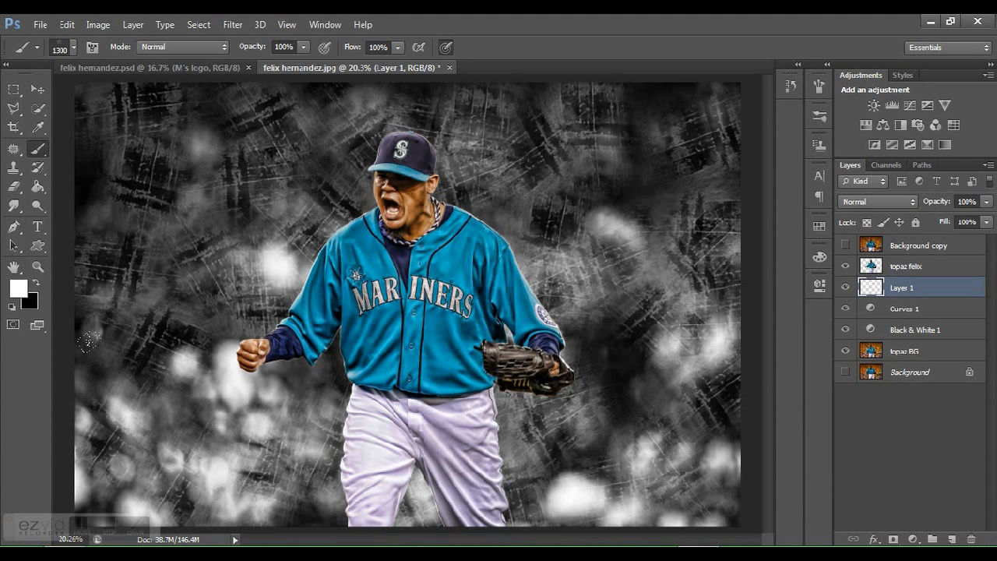
left_click(647, 384)
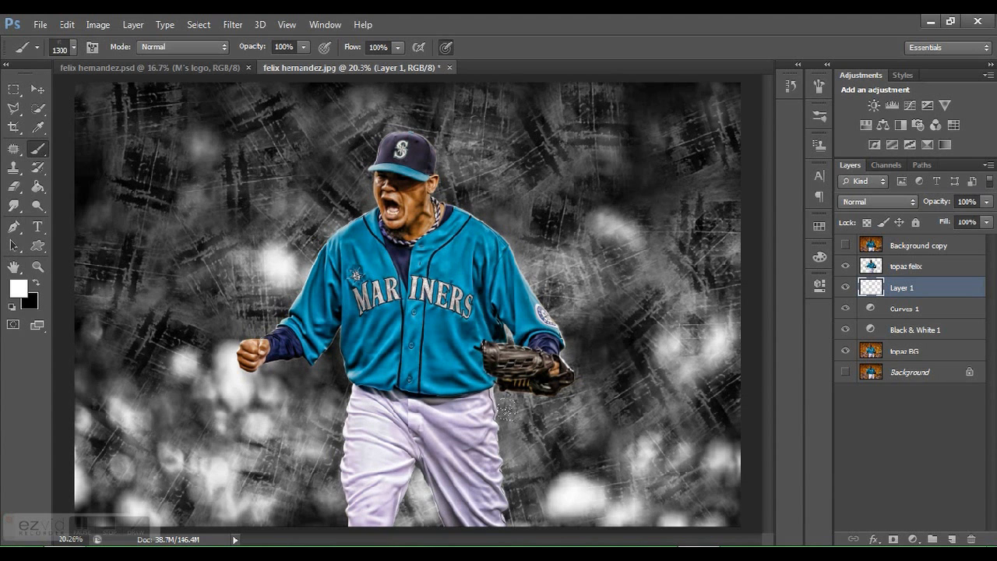
left_click(640, 454)
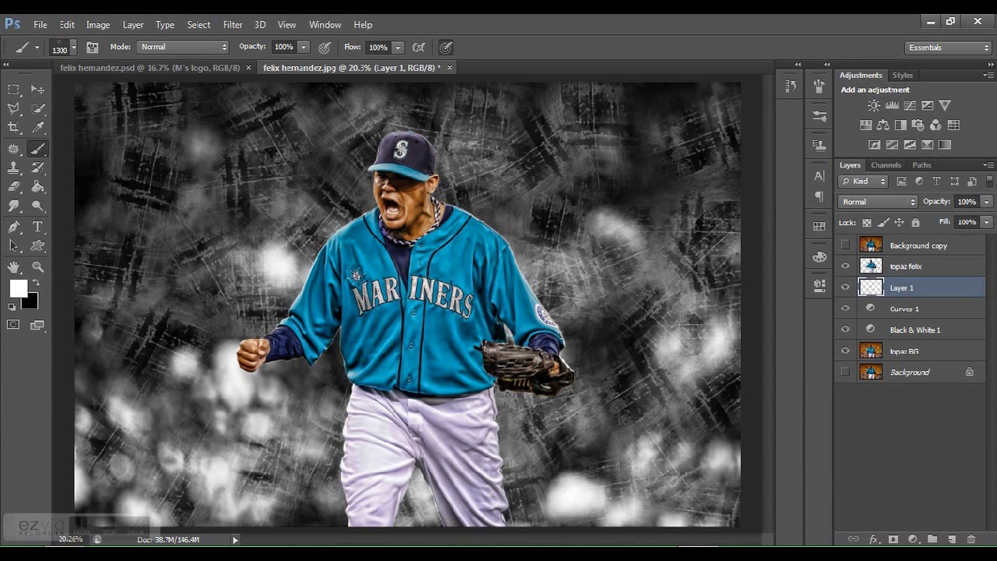
Check the grunge layer's effect in the finished felix hernandez.psd by toggling its visibility, and return to felix hernandez.jpg
left_click(187, 67)
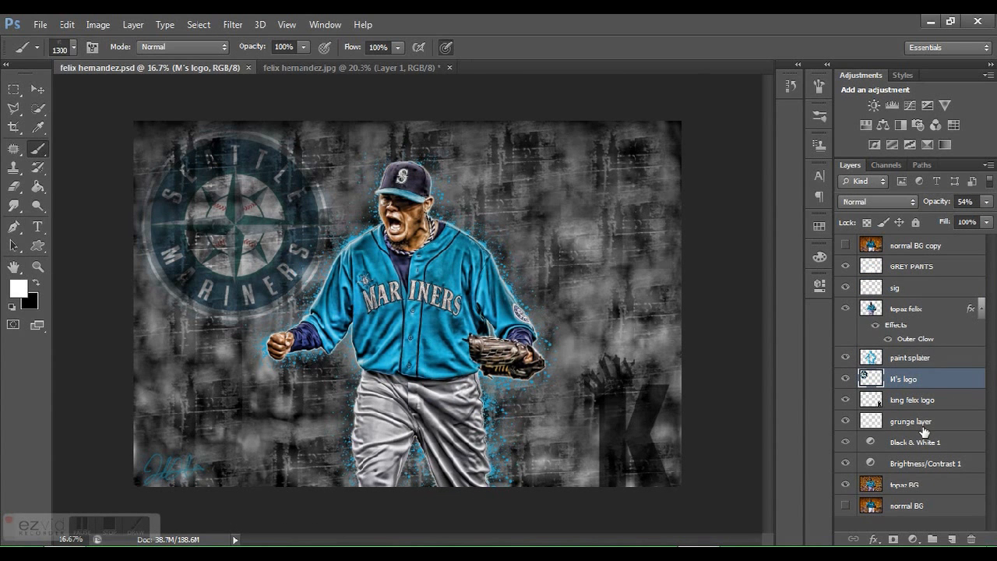
left_click(923, 429)
left_click(844, 423)
left_click(845, 421)
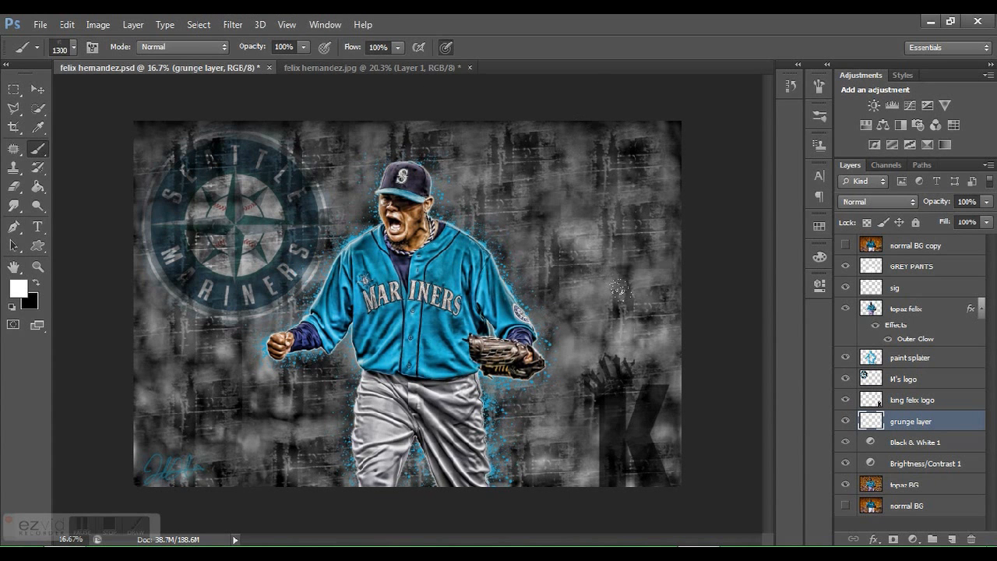
key("w")
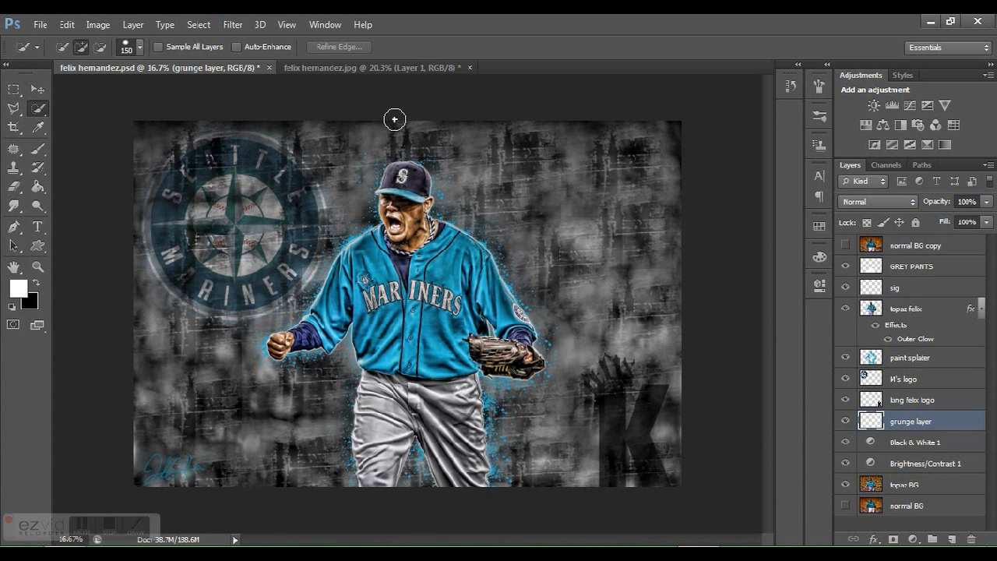
left_click(394, 67)
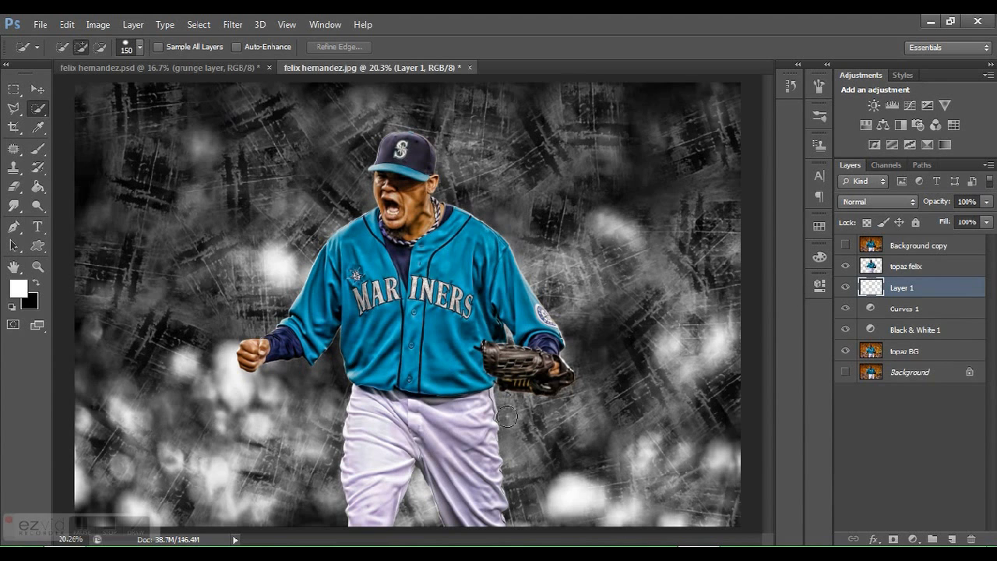
Try to darken the grunge texture by merging a Brightness/Contrast adjustment with brightness -61 into Layer 1
key("b")
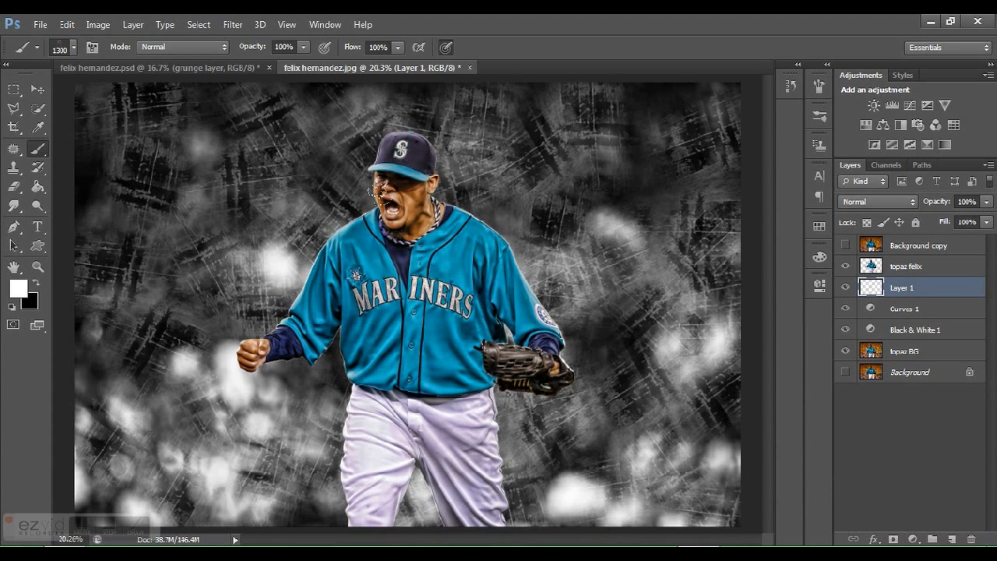
left_click(873, 105)
left_click_drag(714, 347, 695, 349)
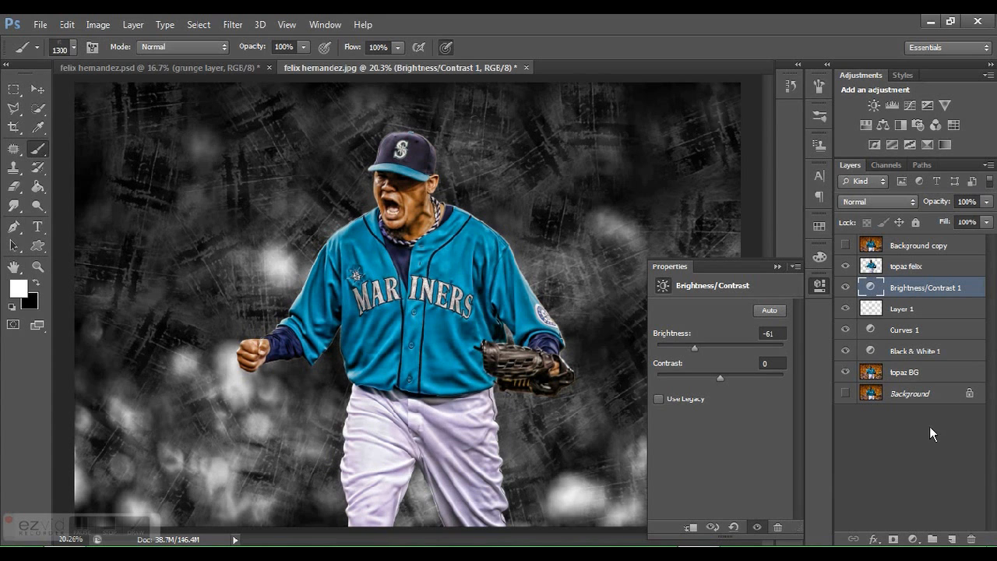
right_click(913, 296)
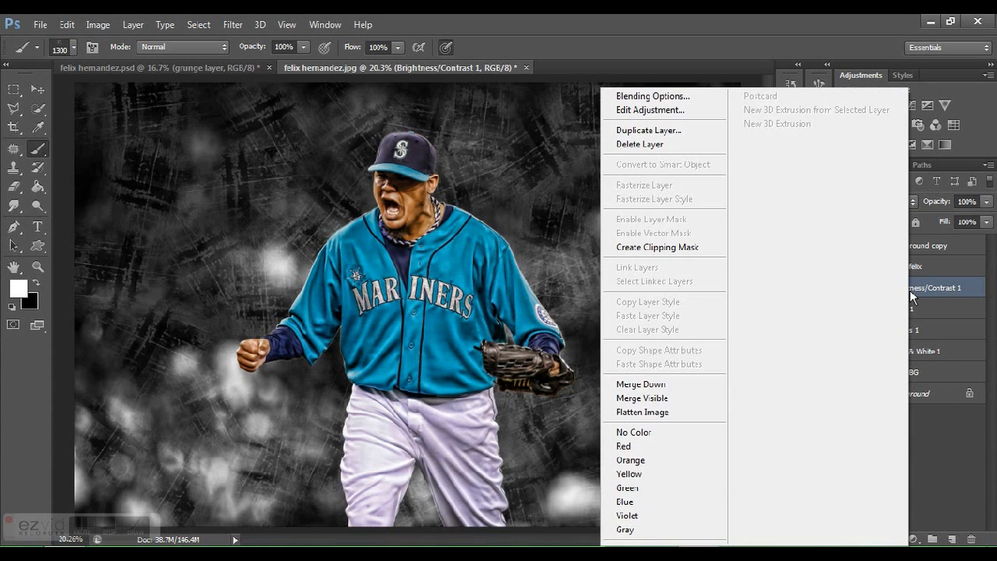
left_click(683, 385)
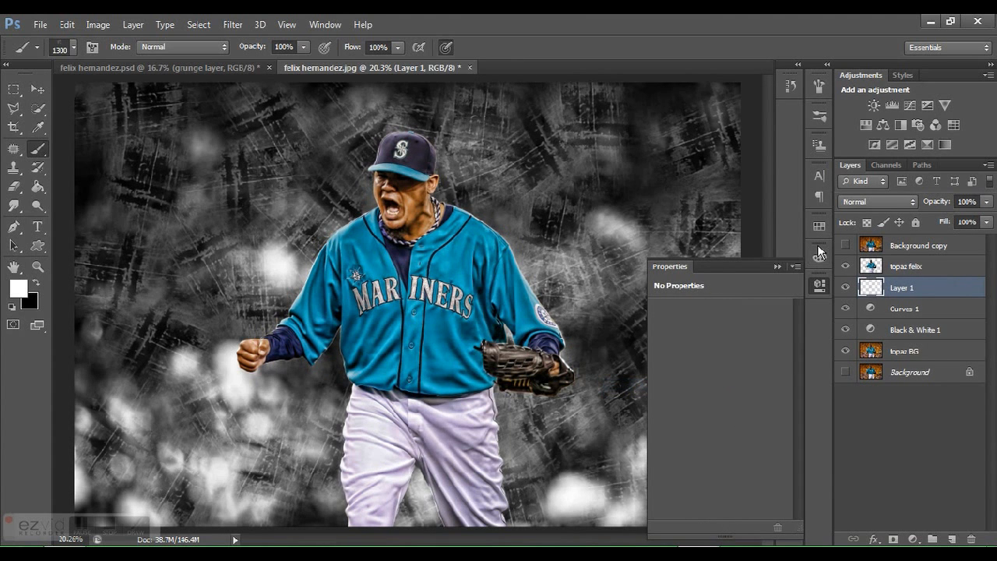
left_click(777, 266)
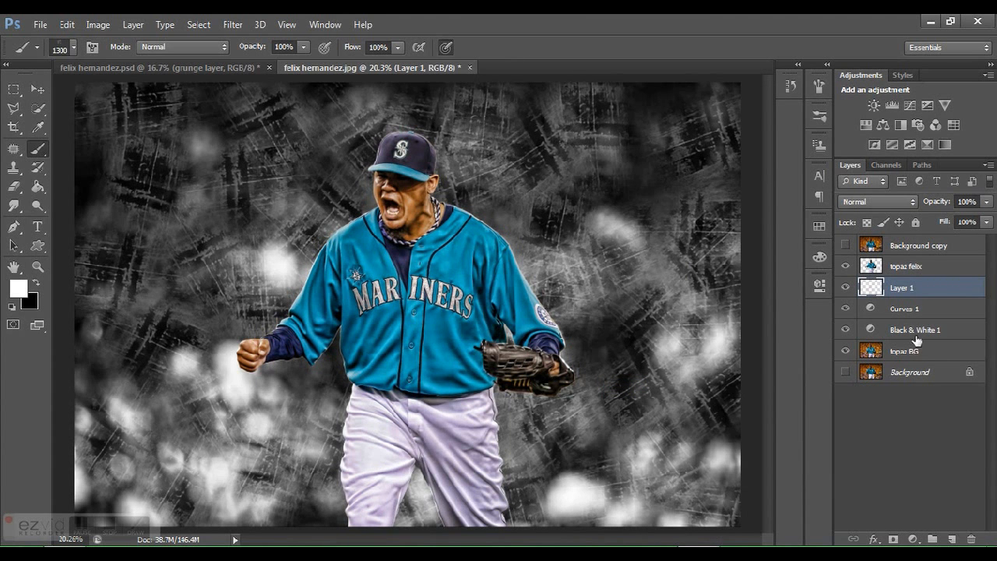
Lower the opacity of Layer 1 to 69%
left_click(986, 201)
left_click_drag(984, 219, 964, 224)
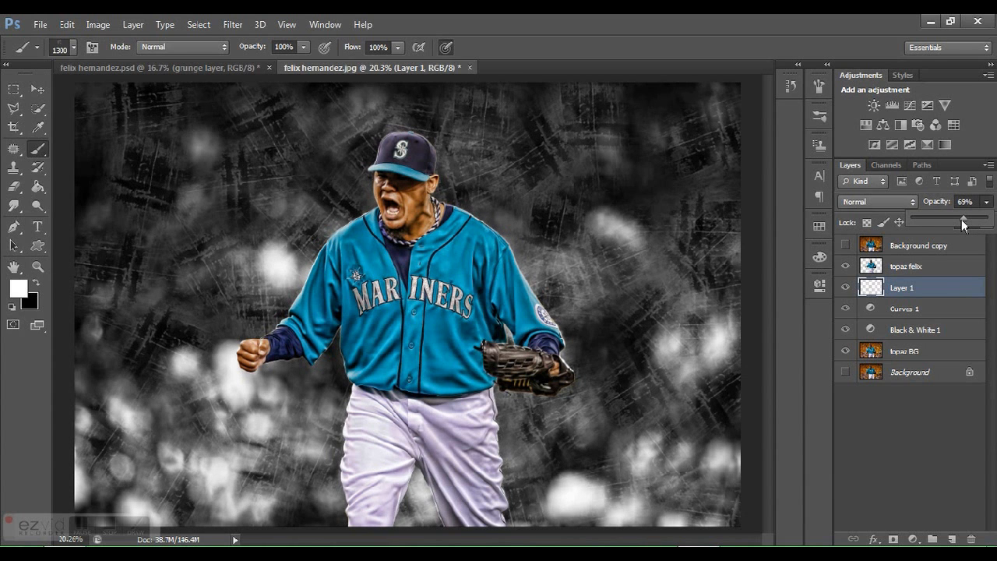
Add an Exposure adjustment directly above the topaz BG layer with exposure set to -1.86
left_click(927, 352)
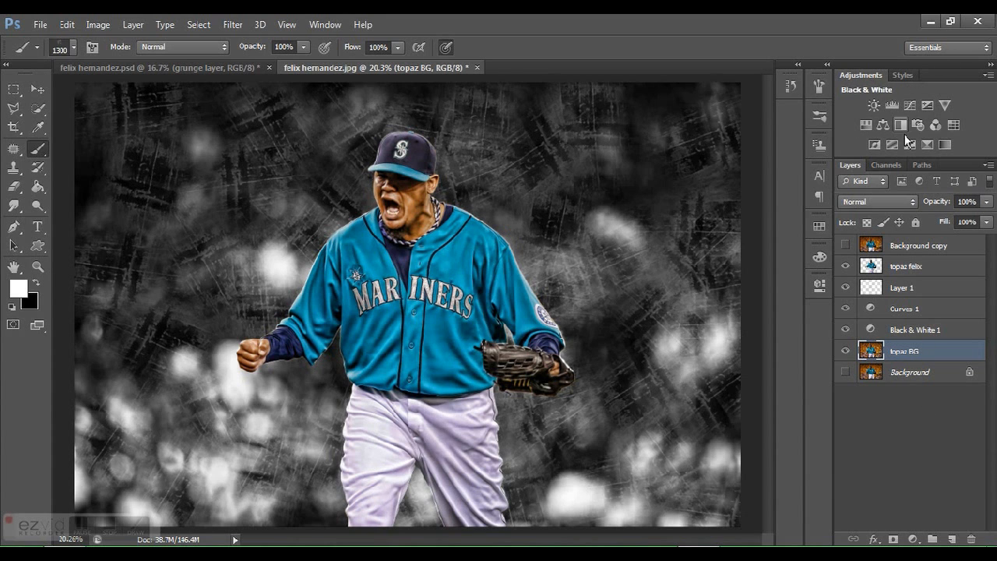
left_click(928, 105)
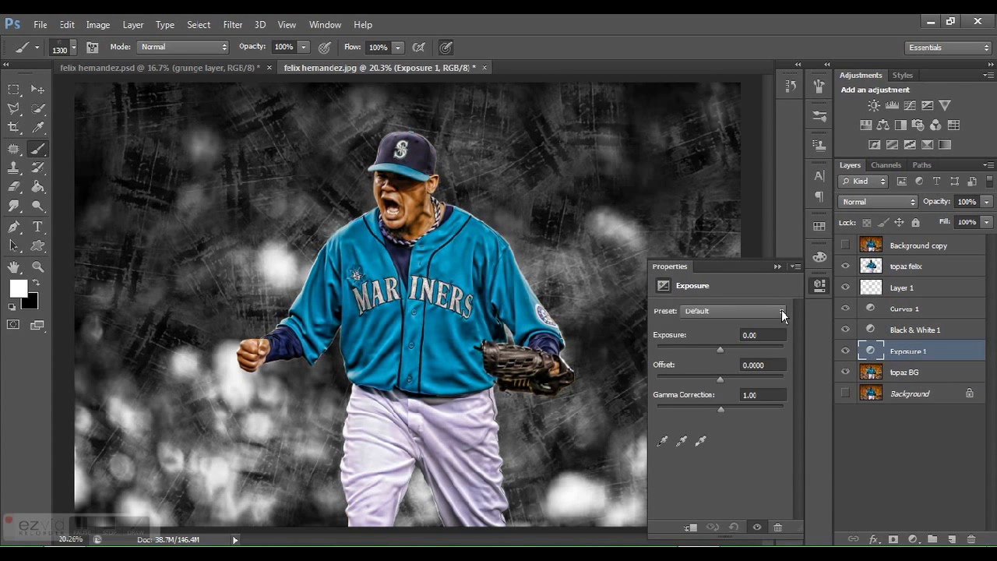
left_click_drag(710, 342, 701, 345)
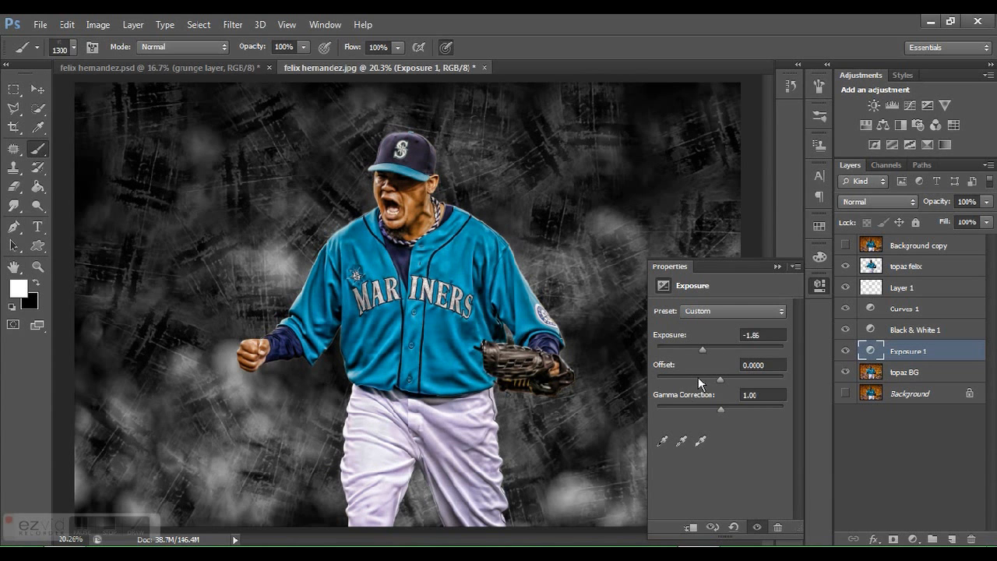
Check the edit by toggling the visibility of the Black & White 1 adjustment and the original photo in Background copy
left_click(906, 423)
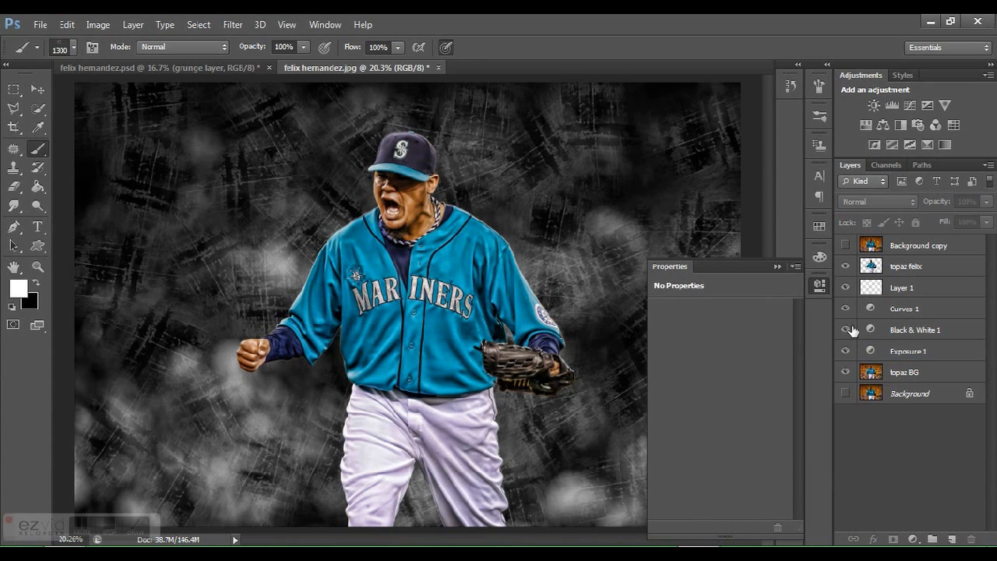
left_click(844, 329)
left_click(845, 329)
left_click(776, 266)
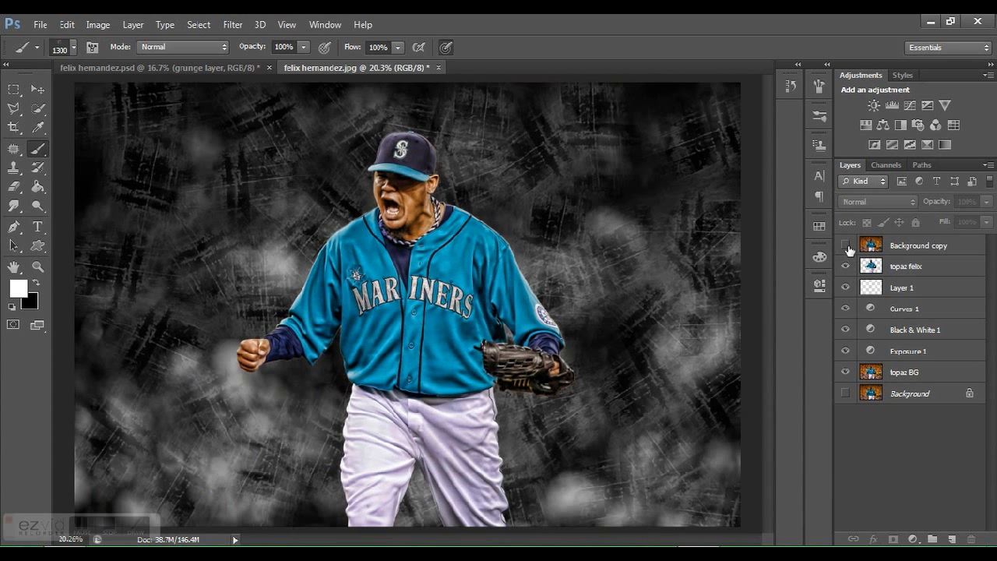
left_click(845, 245)
left_click(845, 245)
left_click(845, 245)
left_click(845, 246)
Rename the texture layer Layer 1 to grunge
left_click(894, 286)
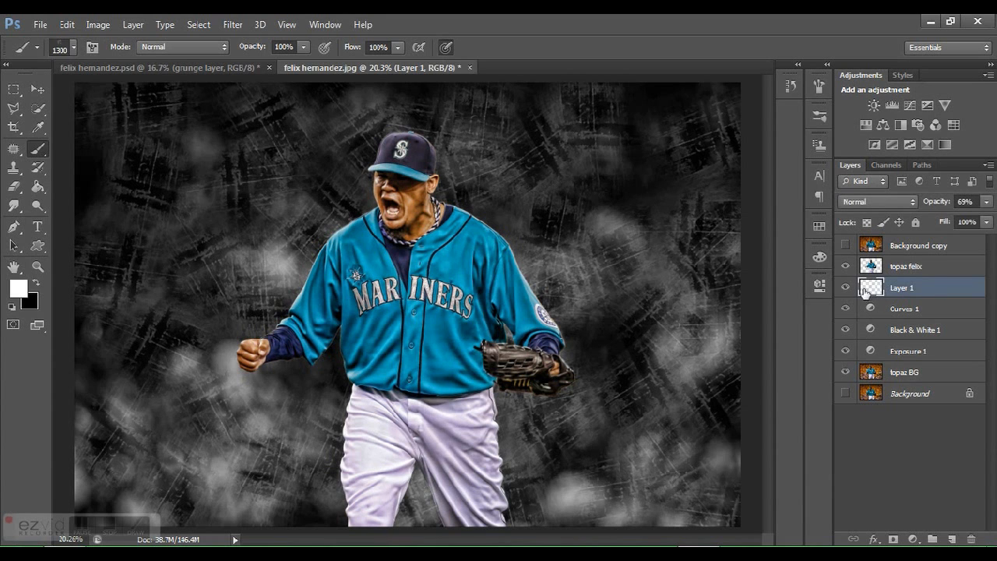
double_click(927, 290)
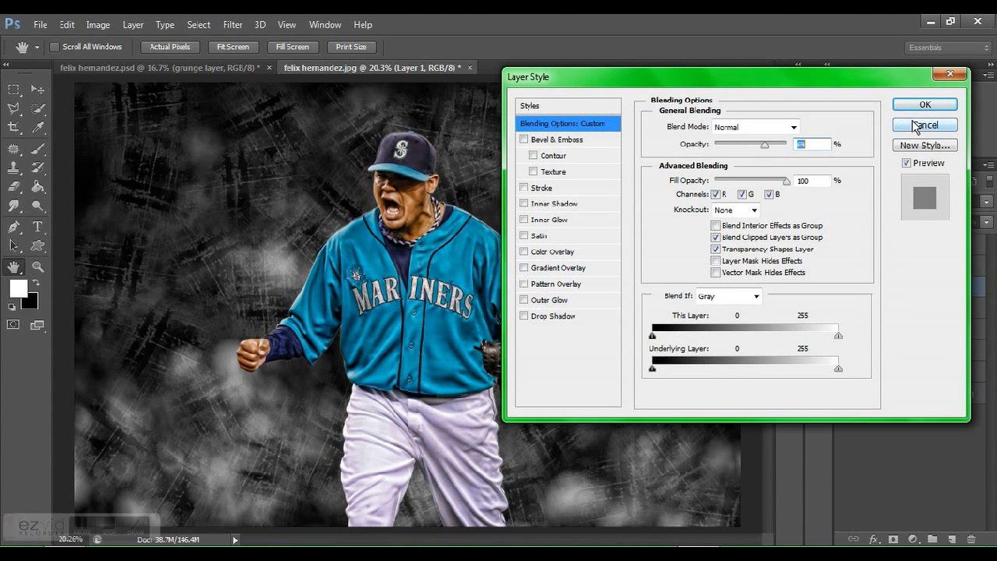
key("Escape")
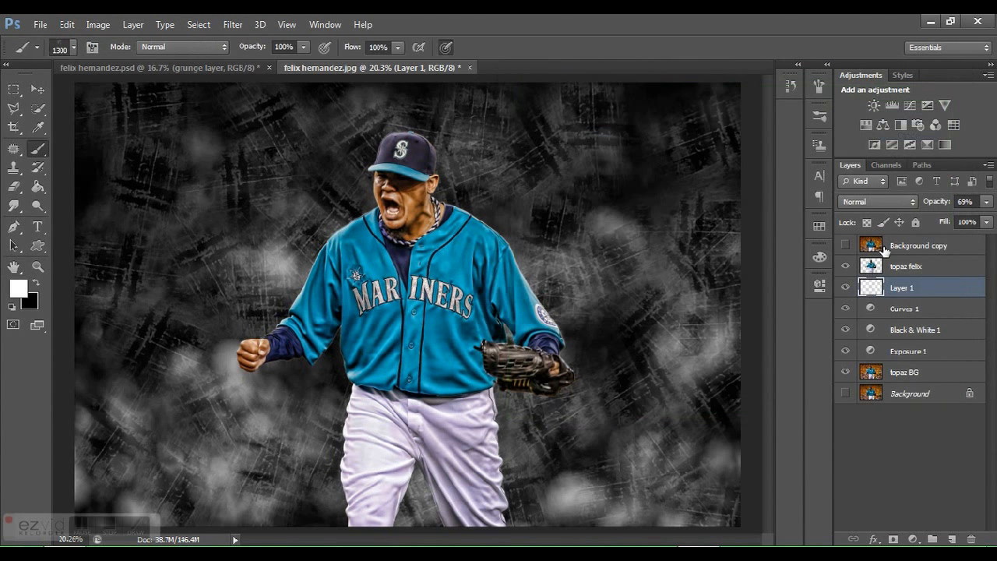
double_click(902, 288)
type("g")
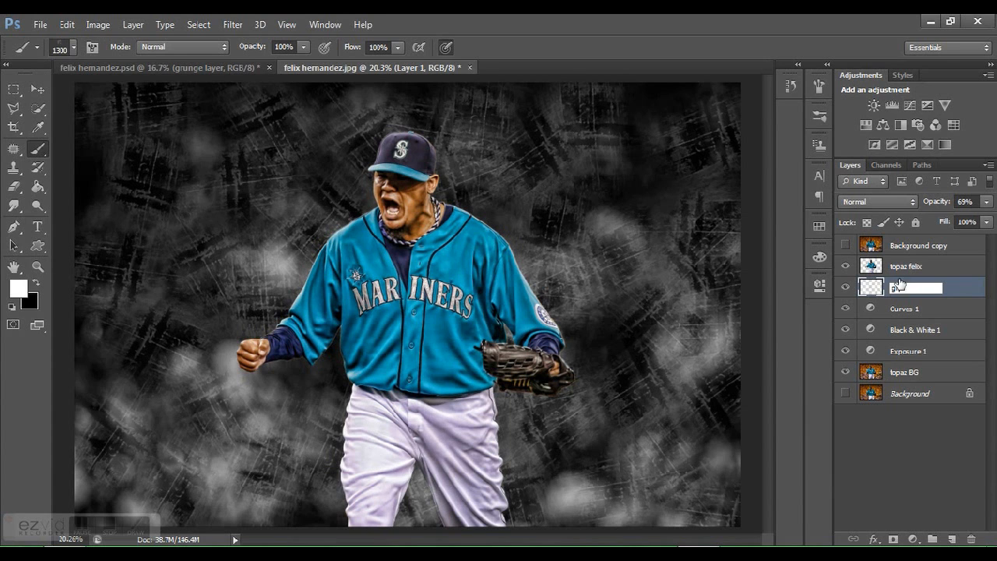
type("runge")
key("Return")
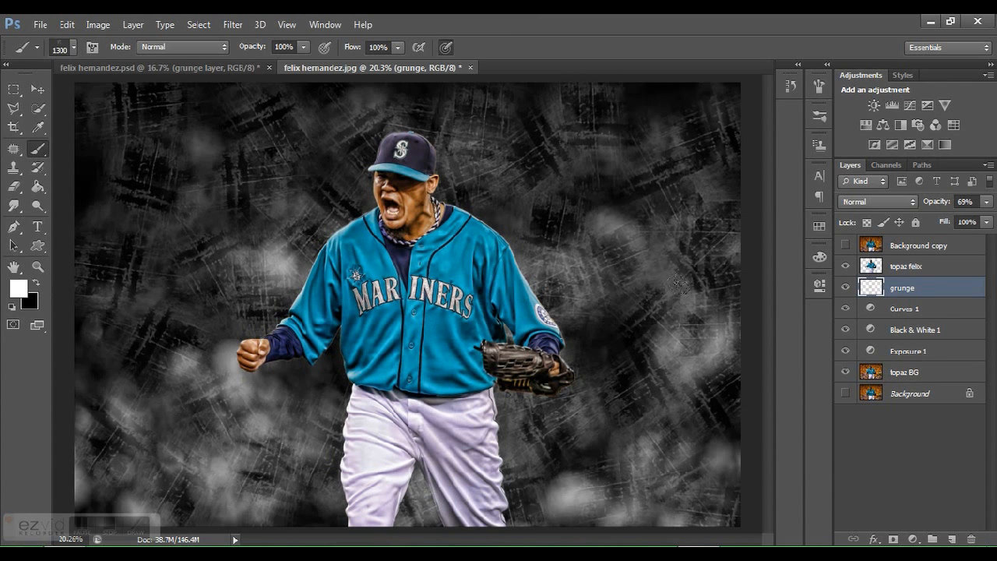
Create a new layer above grunge and try a white stamp on it with a 2500 px splatter brush
left_click(952, 539)
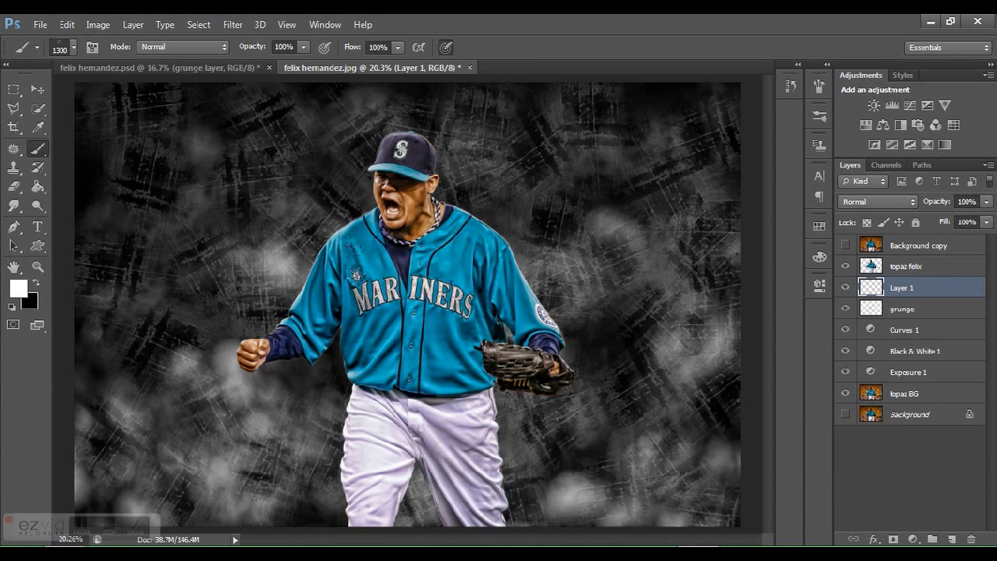
right_click(317, 184)
scroll(600, 499, "down", 5)
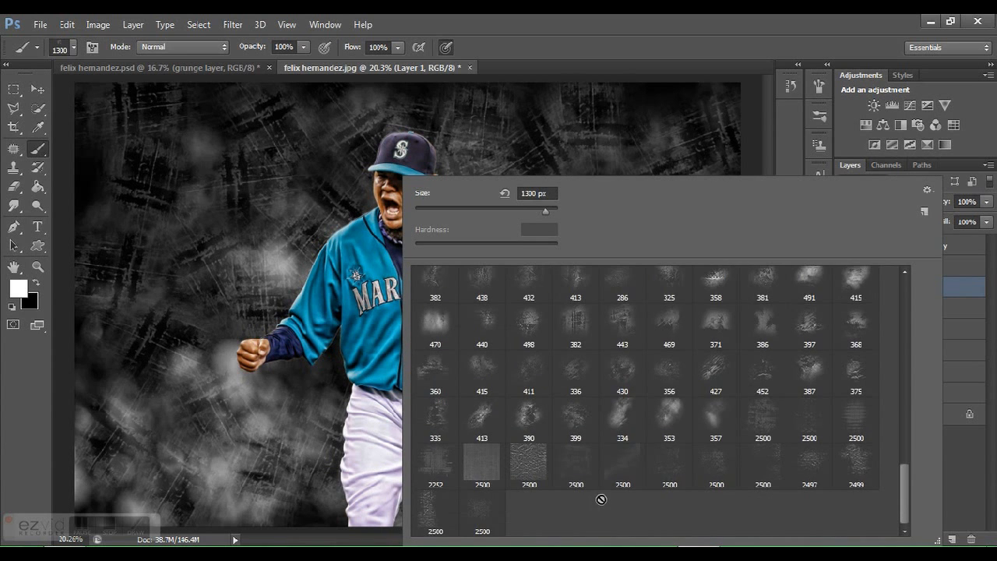
scroll(606, 501, "up", 4)
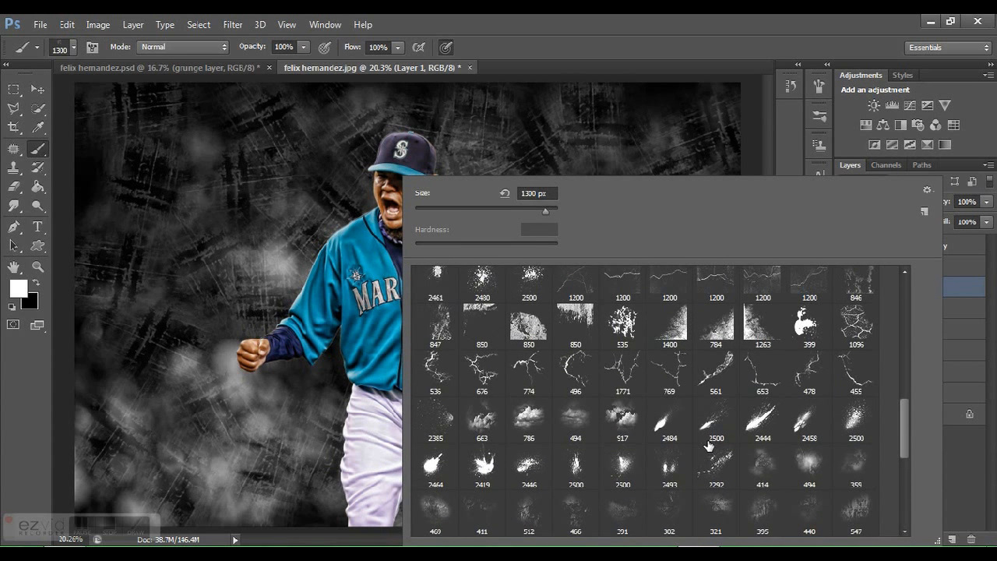
double_click(580, 478)
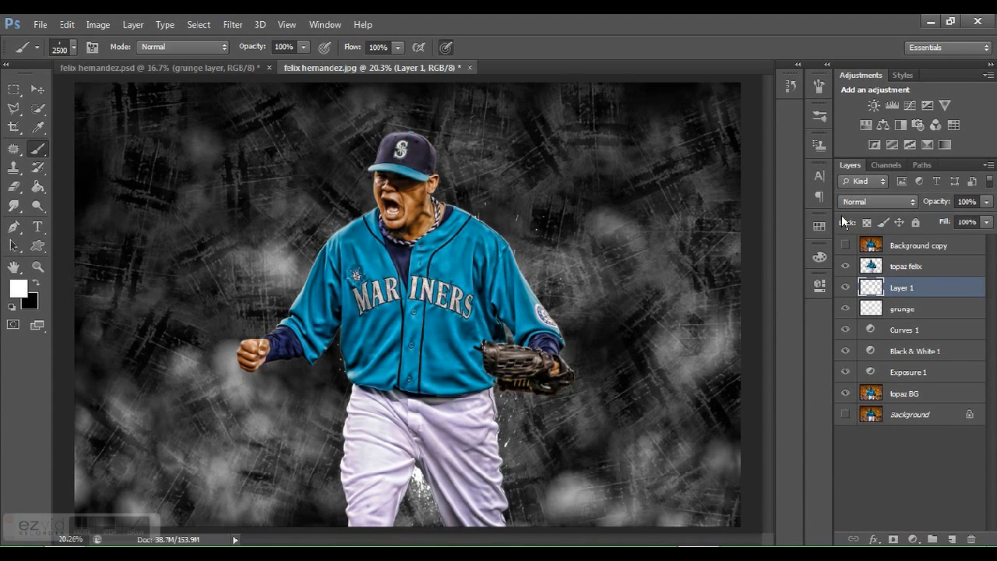
key("ctrl+z")
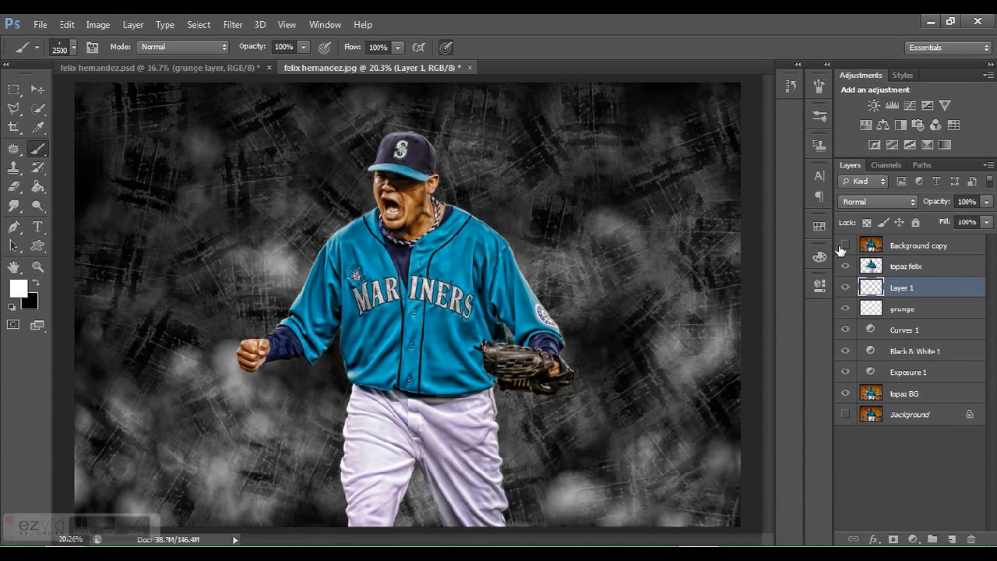
Sample the jersey's teal as the foreground color from the original photo, showing Background copy only while sampling
left_click(844, 246)
key("i")
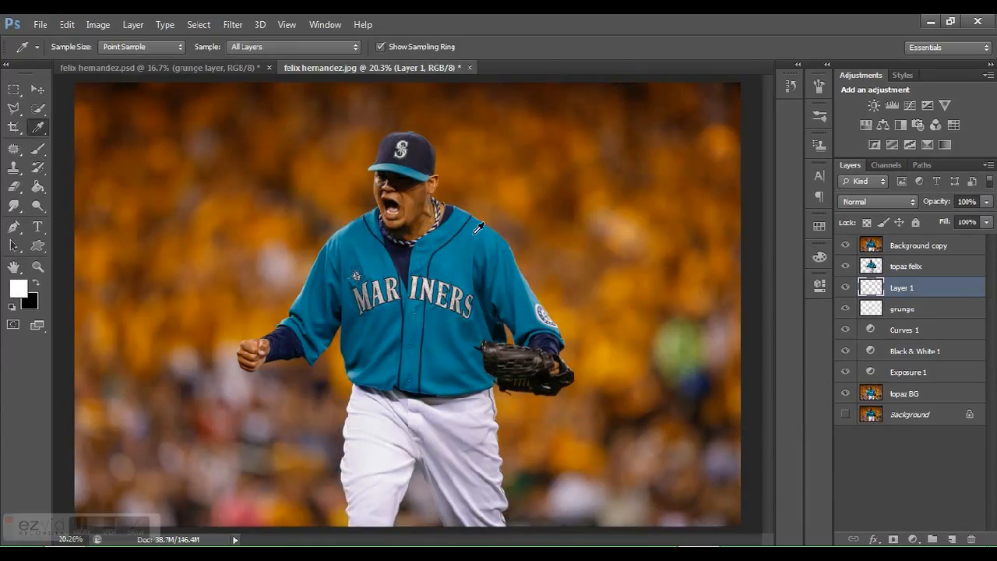
left_click(451, 256)
left_click(447, 256)
left_click(374, 340)
left_click_drag(494, 251, 472, 253)
left_click(845, 245)
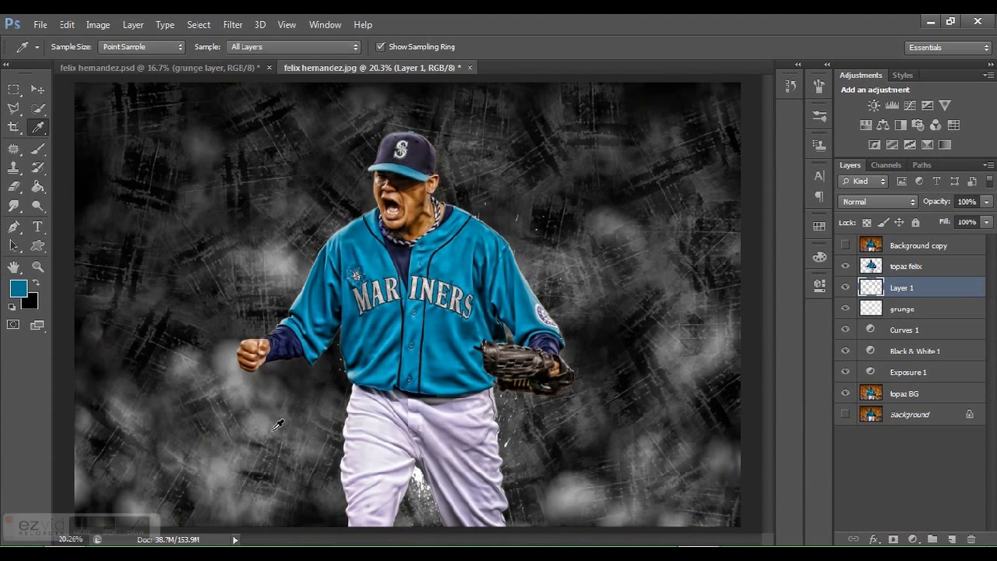
Try stamping teal specks beside the player on Layer 1 with the faint 2499 px splatter brush
key("b")
right_click(171, 169)
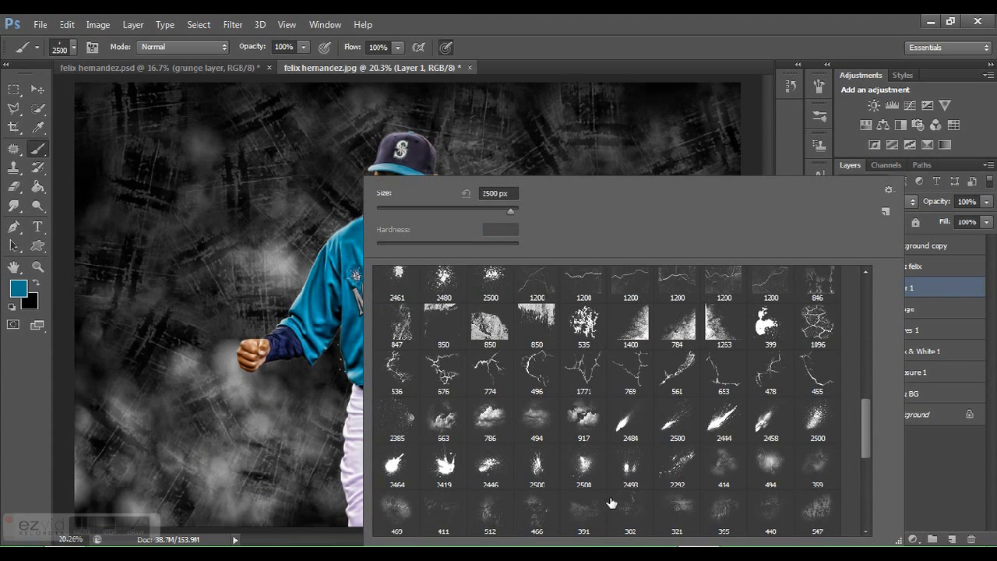
scroll(678, 443, "up", 3)
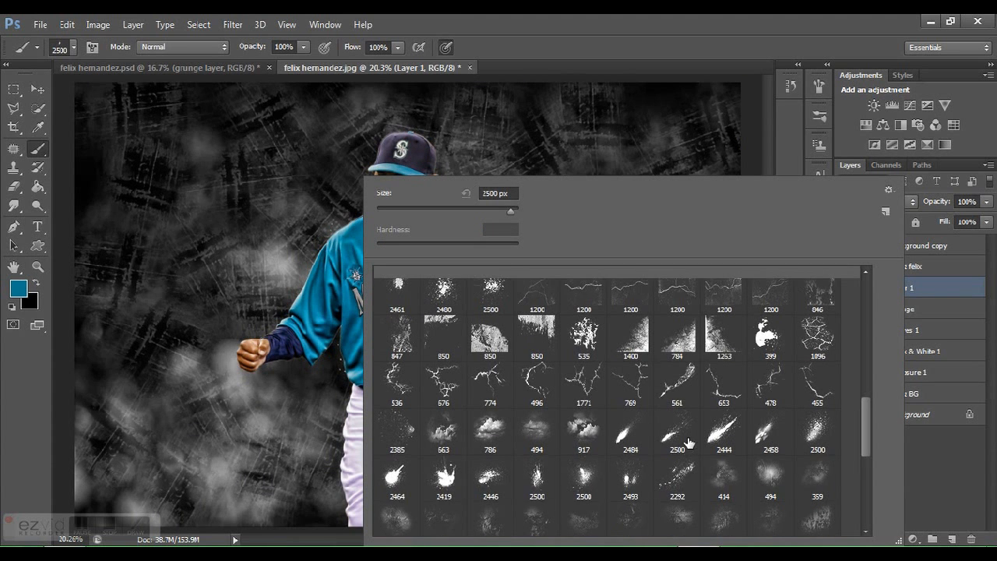
scroll(667, 375, "up", 2)
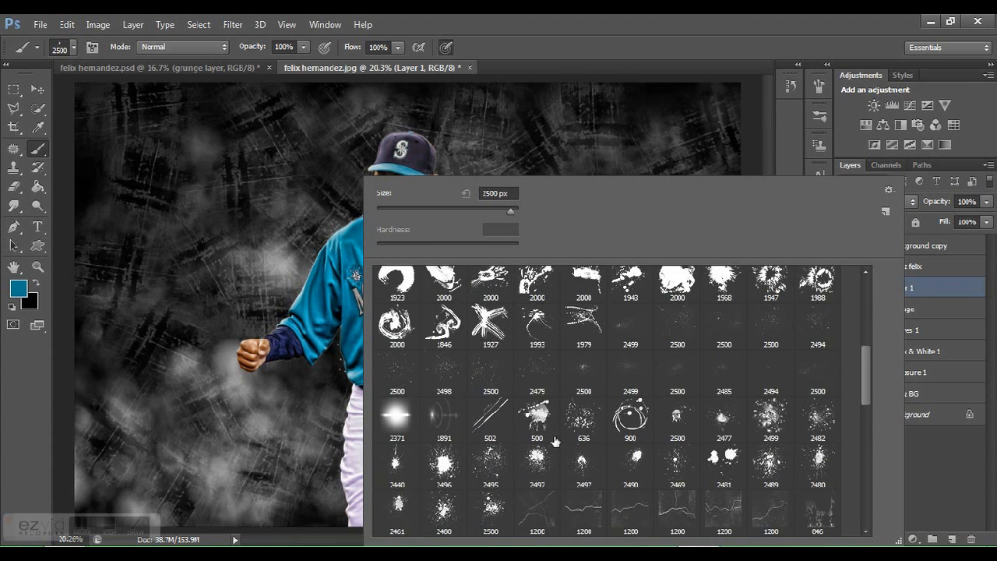
left_click(640, 305)
key("Return")
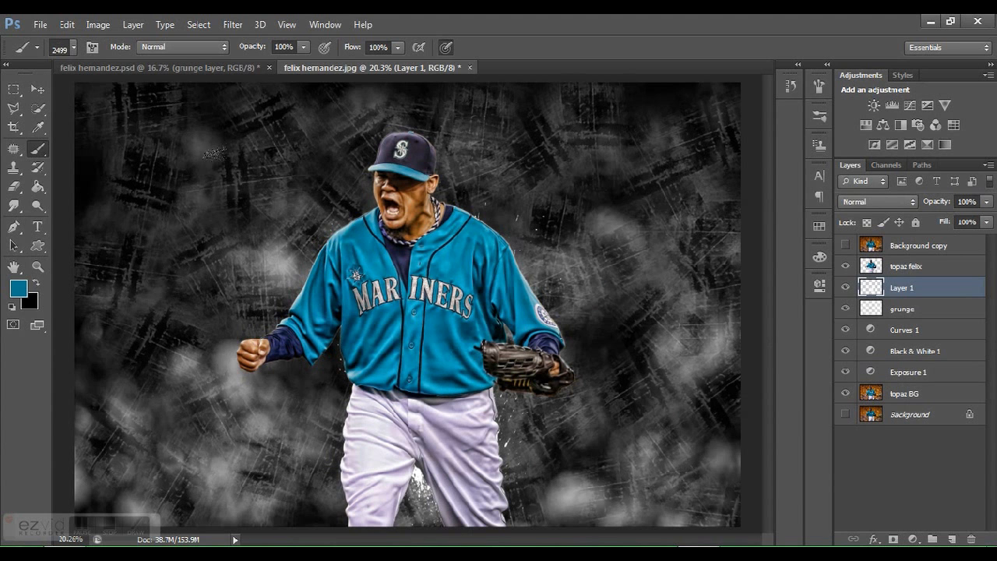
left_click(235, 233)
left_click(224, 310)
Look through the brush presets and select a denser 2500 px splatter brush for Layer 1
right_click(413, 171)
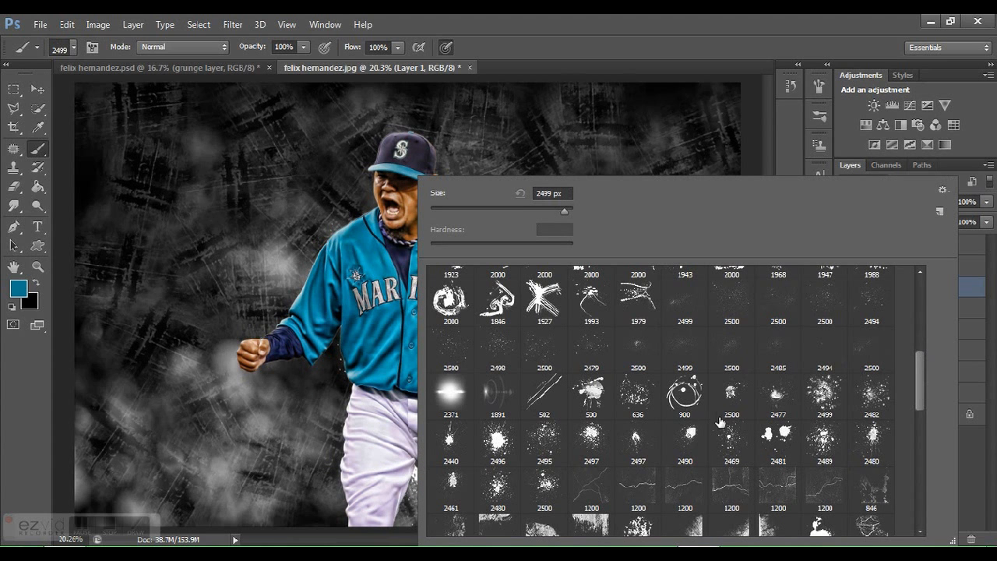
scroll(818, 409, "up", 3)
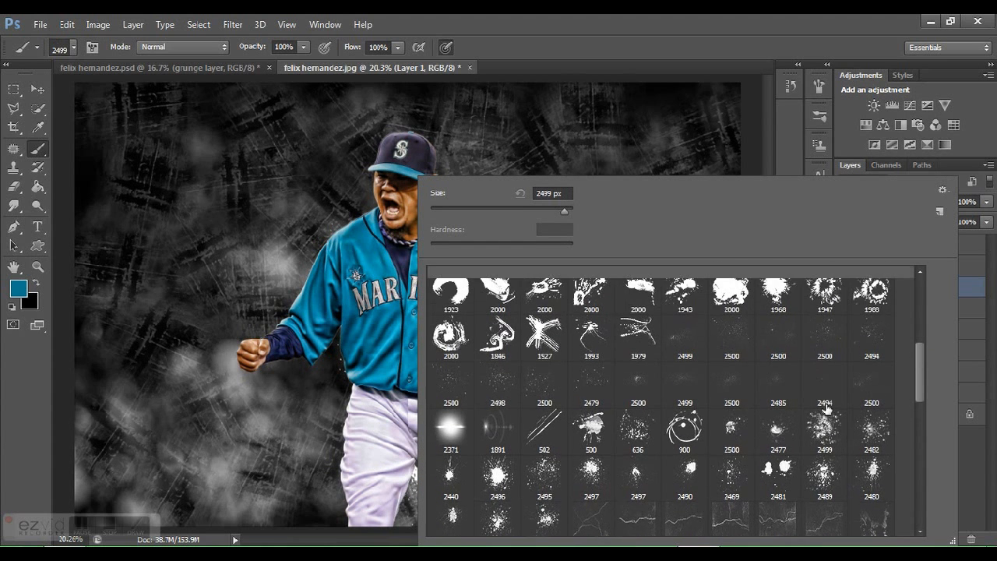
scroll(827, 409, "up", 3)
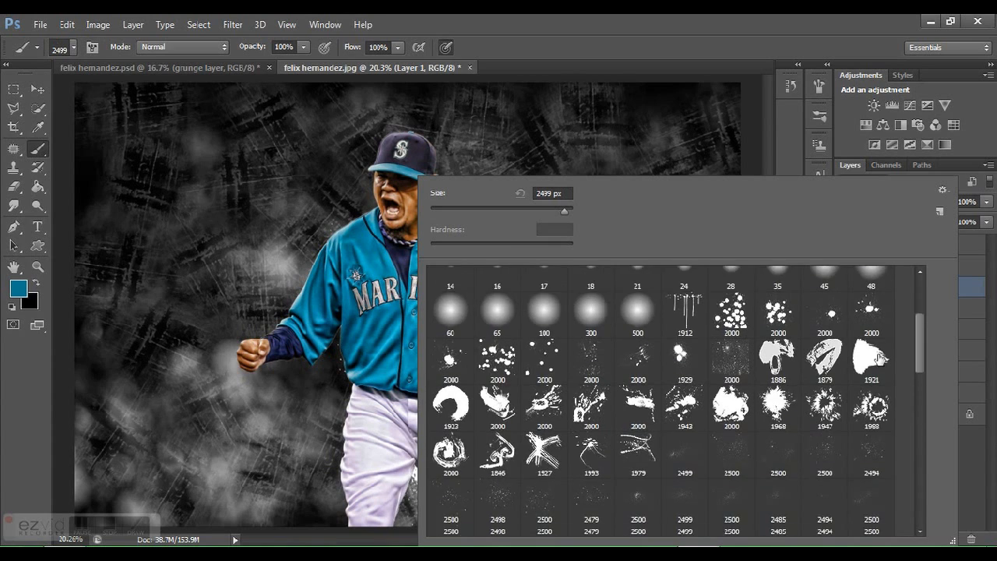
scroll(841, 397, "down", 5)
scroll(854, 385, "down", 3)
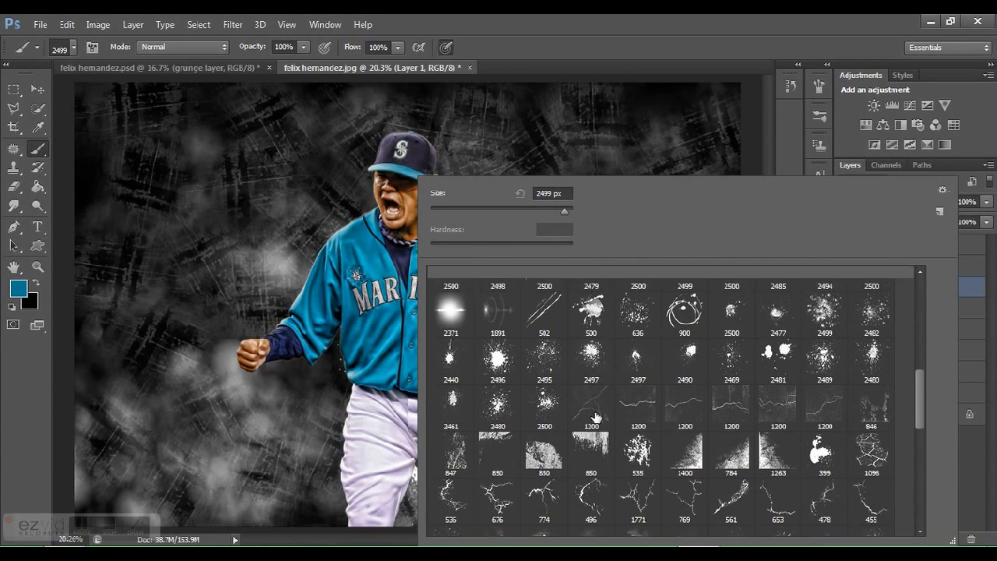
scroll(640, 388, "down", 1)
left_click(548, 391)
left_click(358, 203)
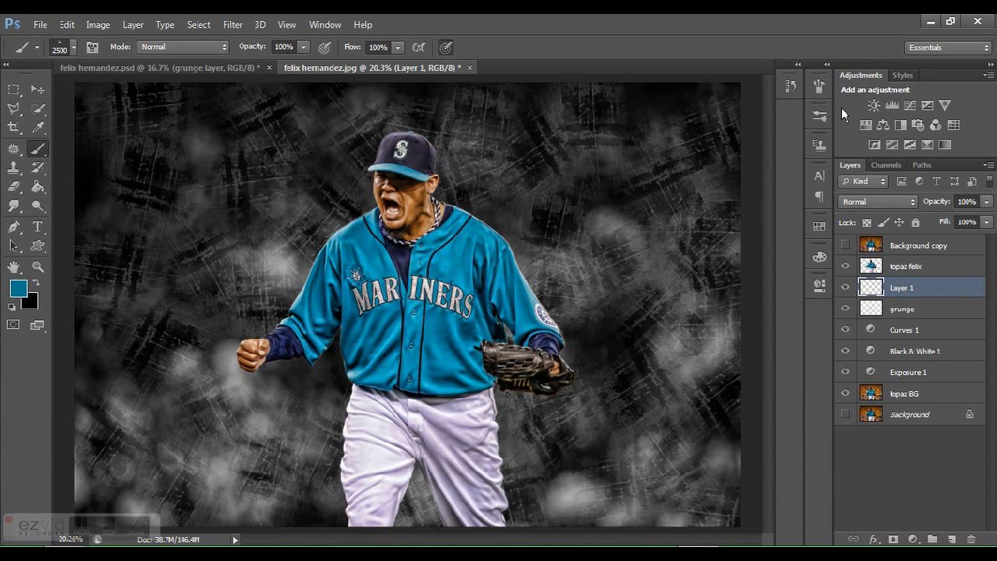
Check the splatter brush's Shape Dynamics settings and reduce the brush size to 1900 px
left_click(819, 86)
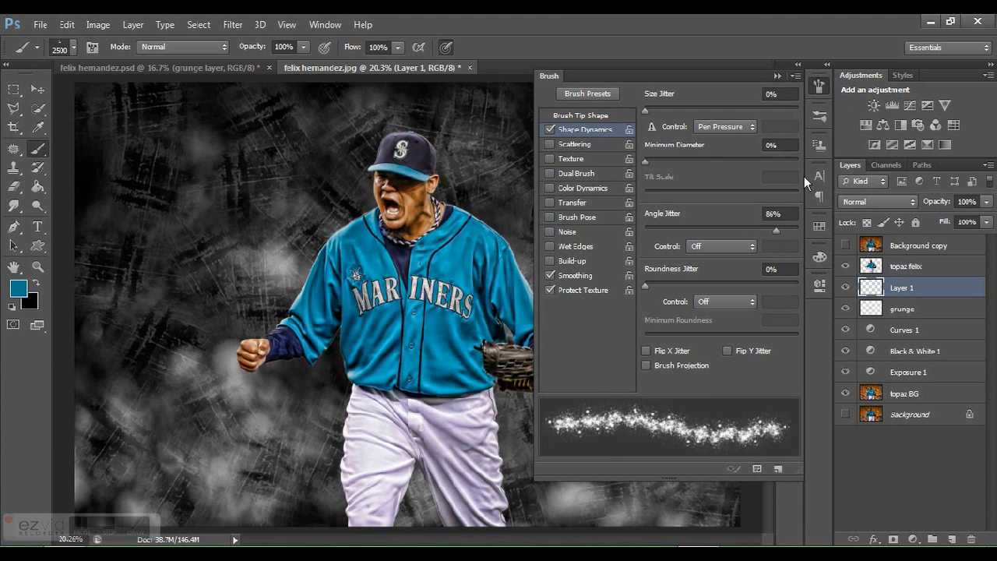
left_click(820, 87)
key("bracketleft")
key("bracketleft")
key("bracketleft")
key("bracketleft")
key("bracketleft")
key("bracketleft")
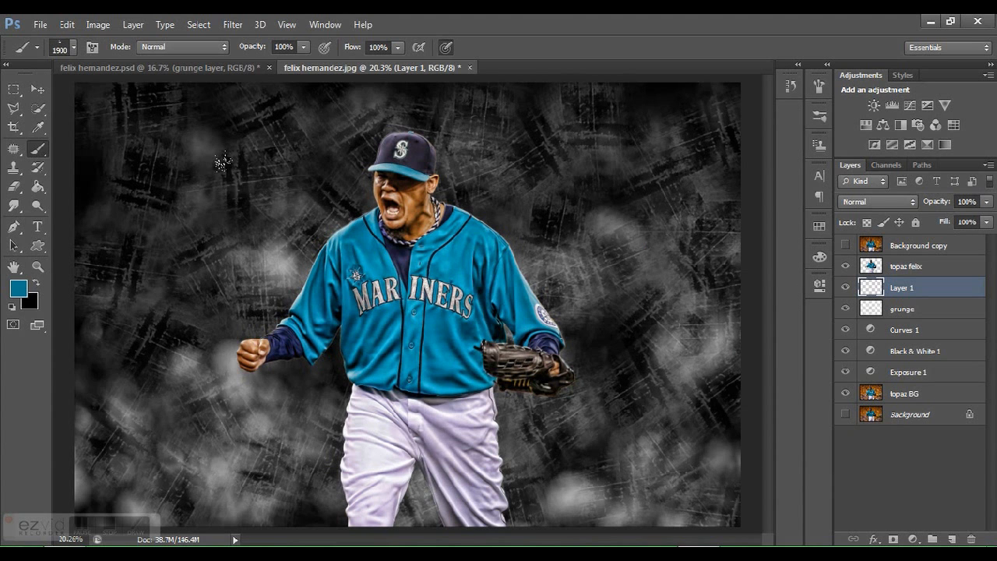
Stamp teal splatters around the player's head, shoulders and legs on Layer 1, undoing the unwanted stamps
left_click(256, 254)
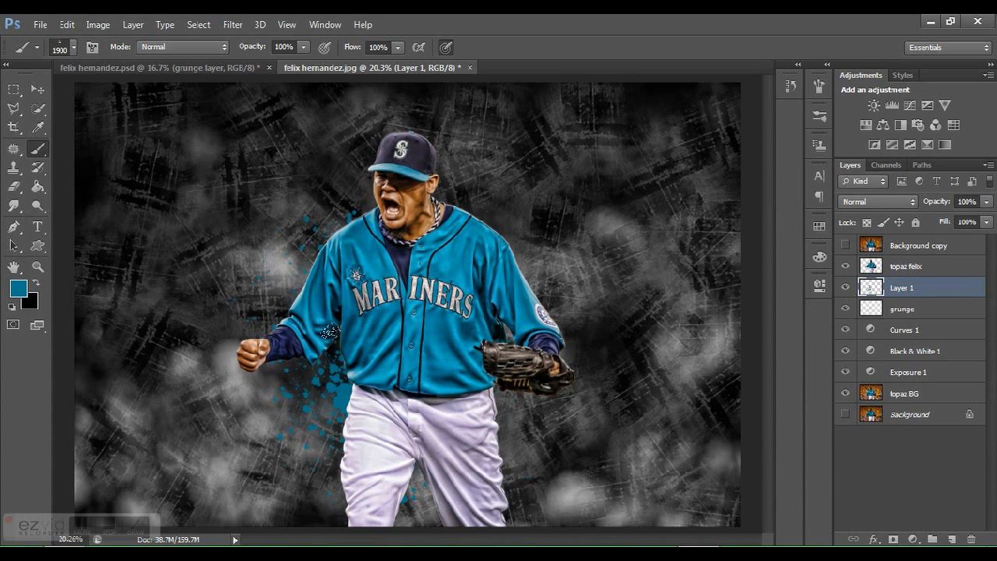
key("ctrl+z")
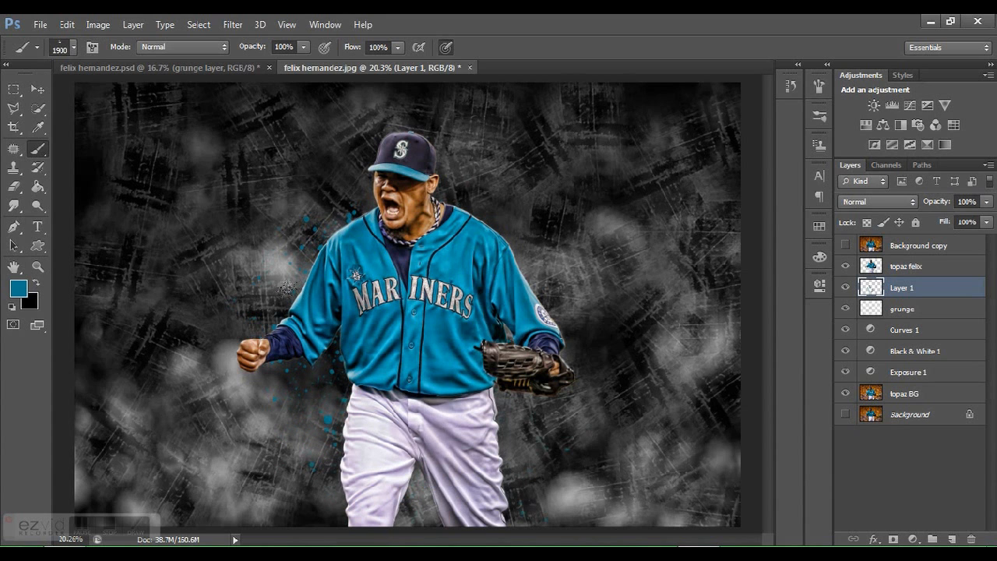
left_click(301, 369)
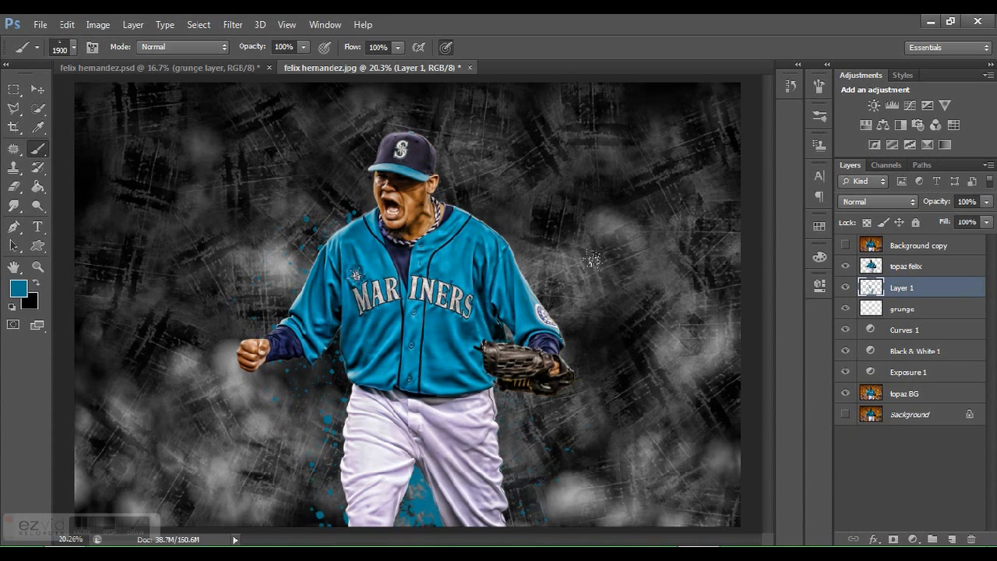
left_click(335, 274)
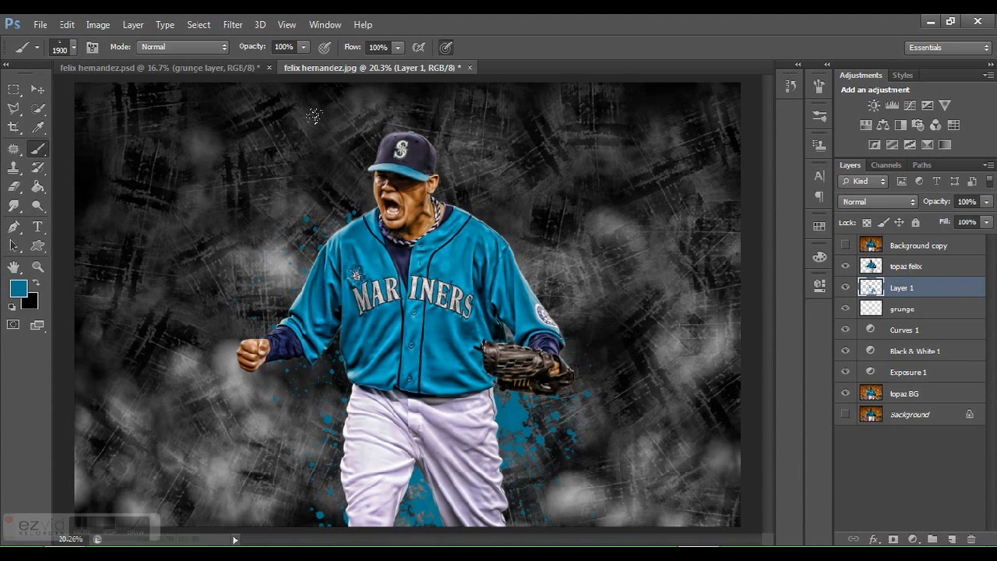
key("ctrl+z")
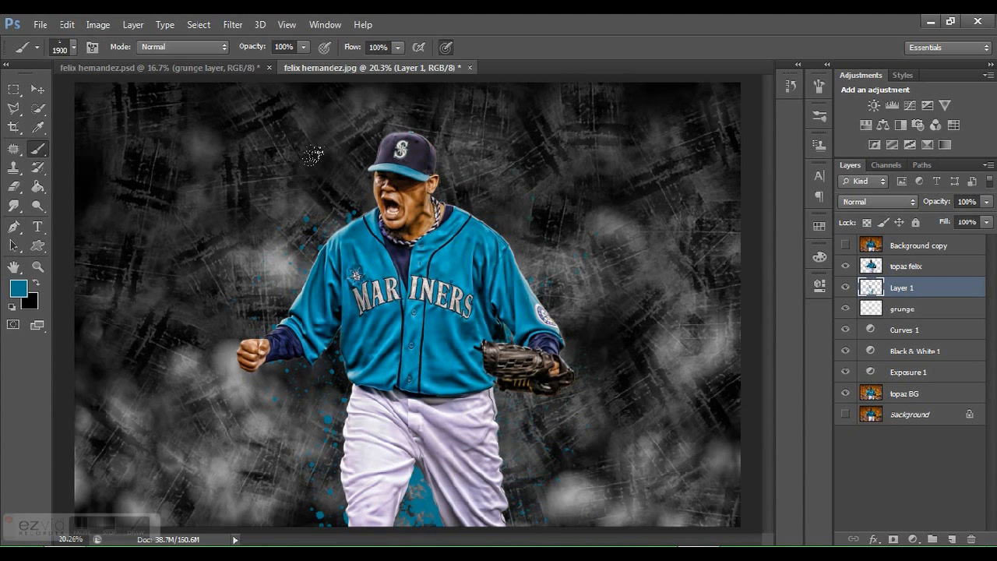
left_click(306, 119)
left_click(242, 108)
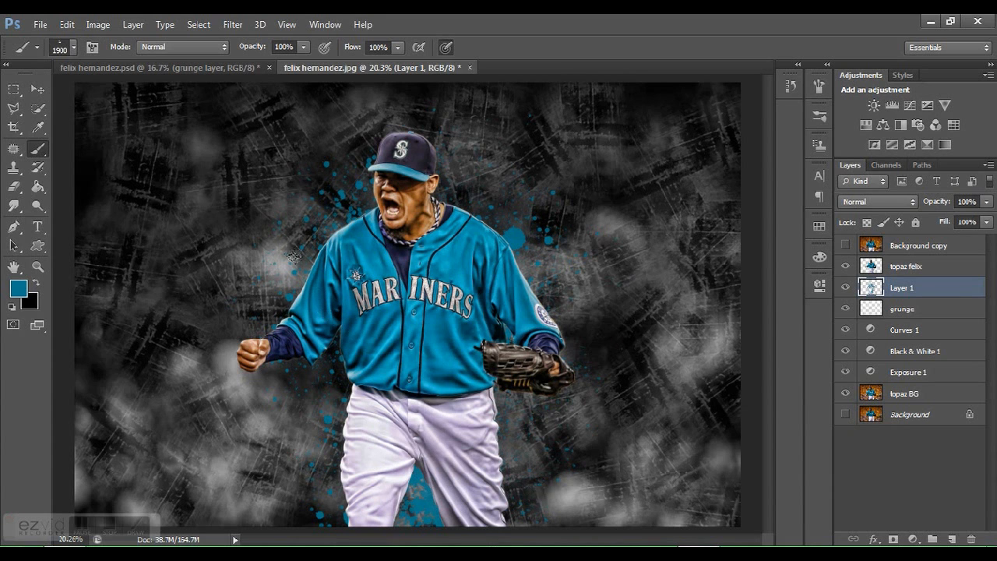
left_click(280, 229)
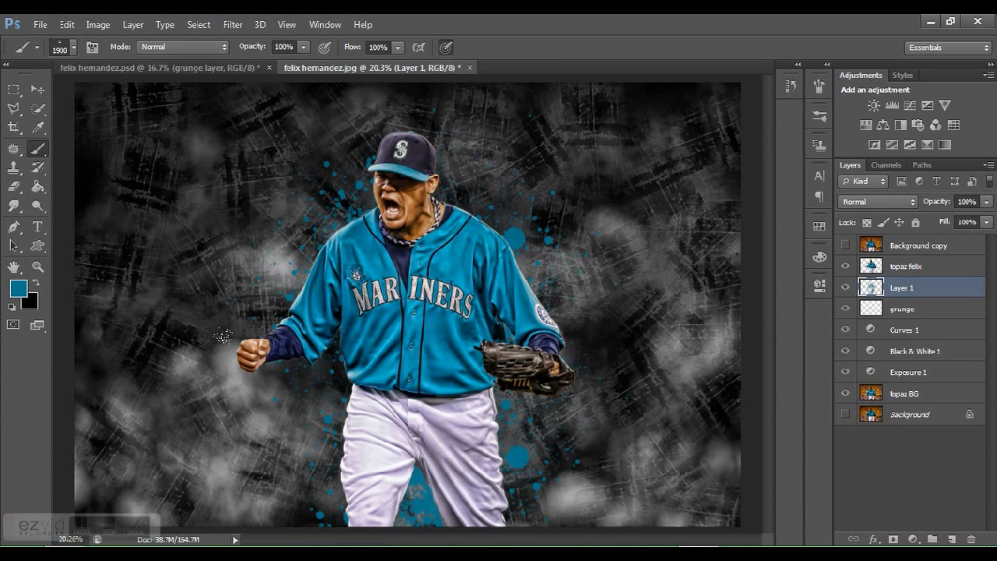
Erase the teal splatter blotches between the player's legs and beside the shoulder on Layer 1 with a soft 100 px eraser
key("e")
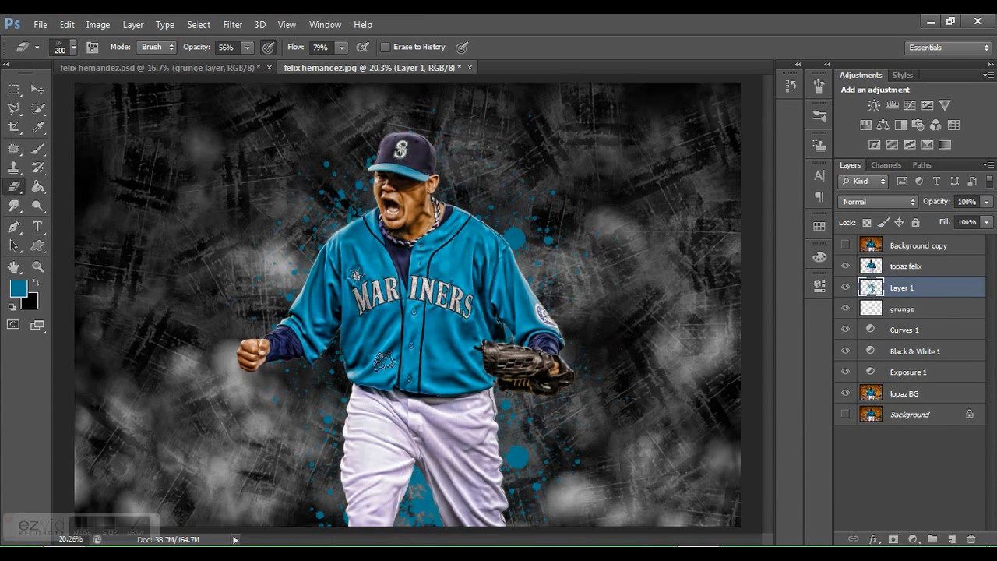
right_click(409, 370)
scroll(662, 401, "up", 5)
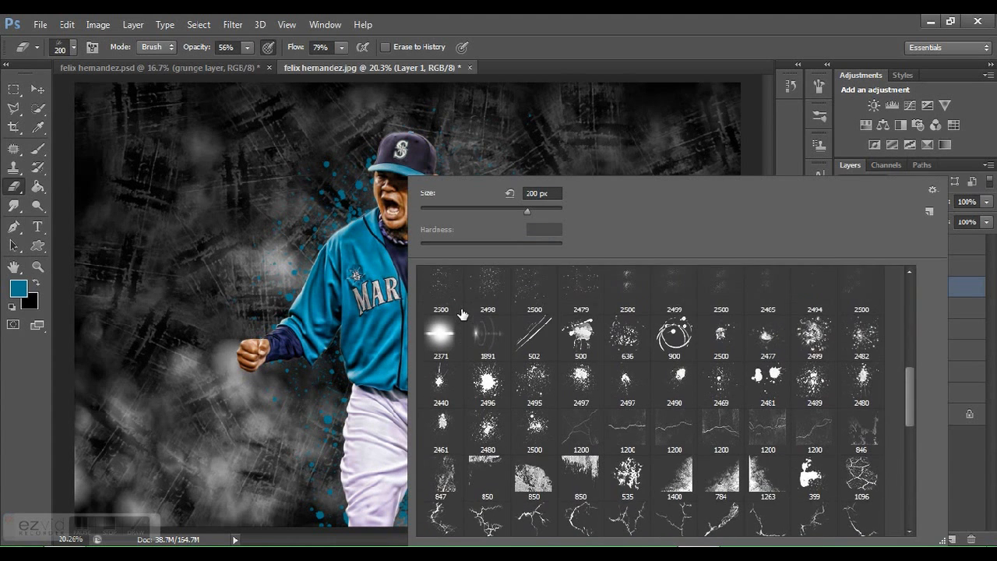
scroll(573, 321, "up", 5)
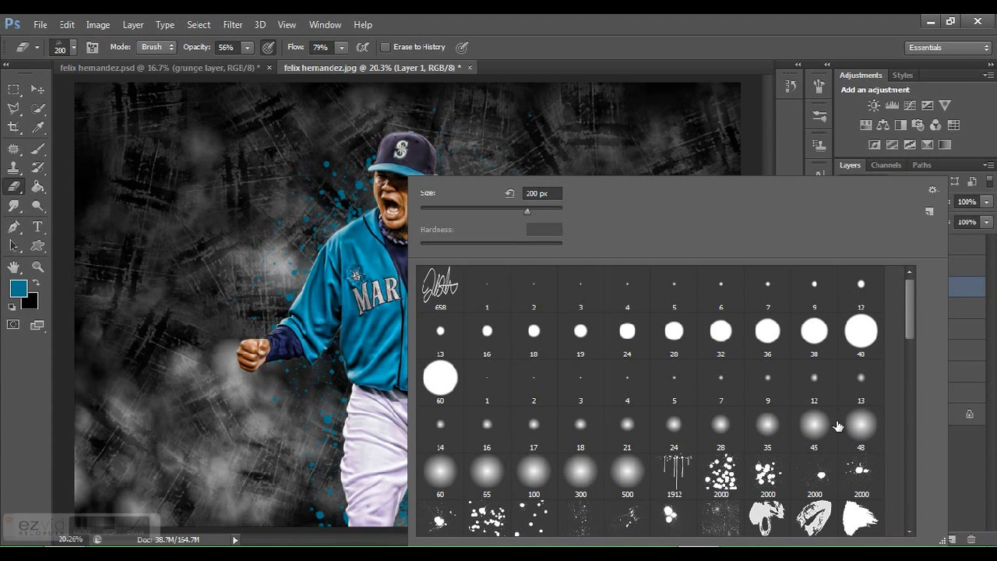
double_click(534, 471)
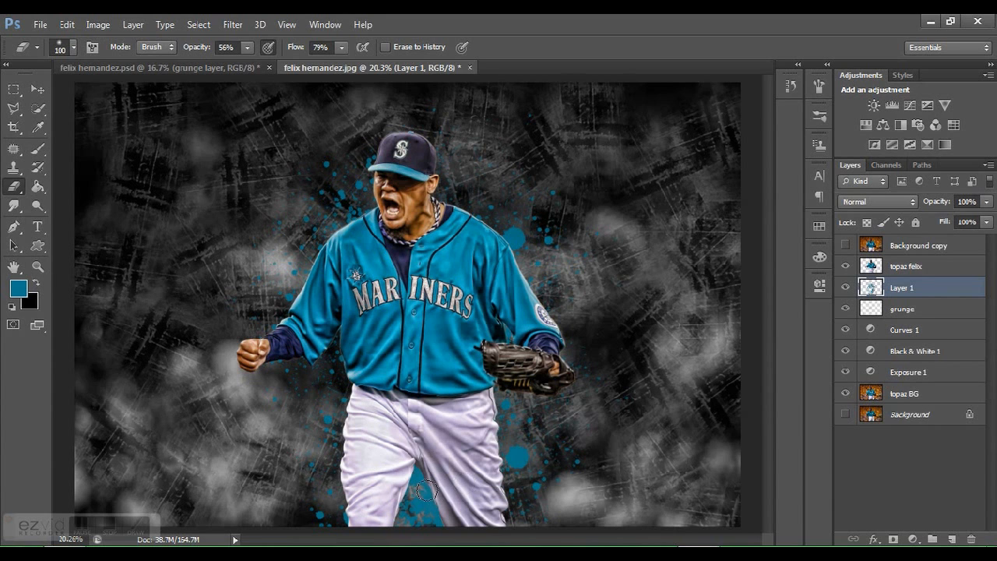
left_click_drag(433, 502, 433, 523)
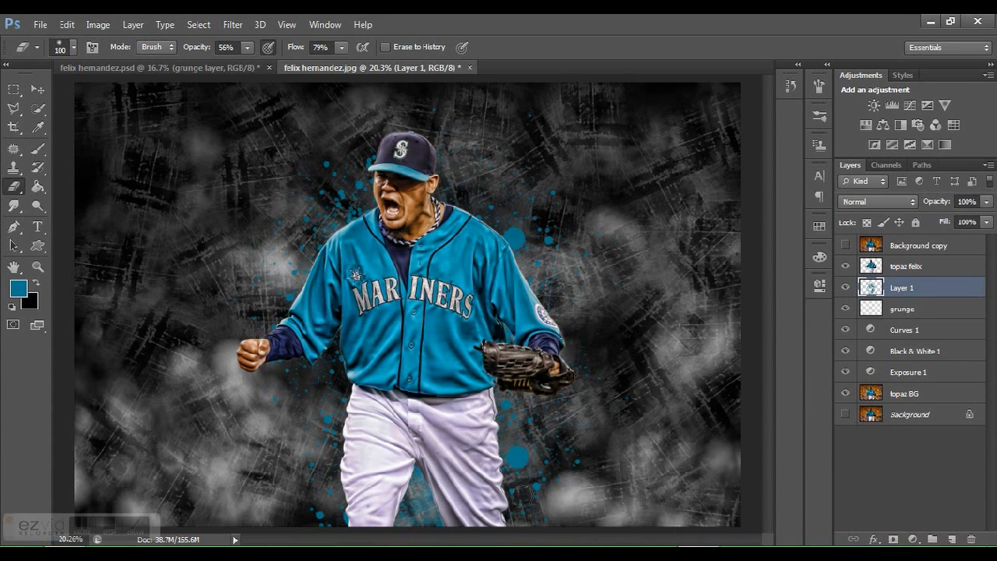
mouse_move(519, 225)
left_mouse_down()
mouse_move(513, 239)
mouse_move(524, 249)
left_mouse_up()
Switch to the Brush tool, select a 2500 px splatter preset and look through the other brush presets
key("b")
right_click(399, 296)
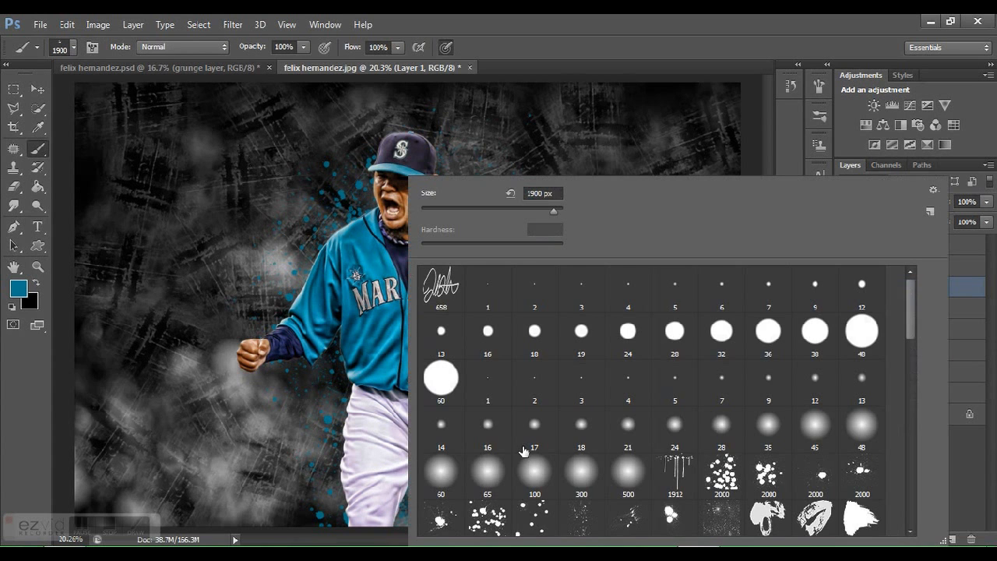
scroll(833, 464, "down", 4)
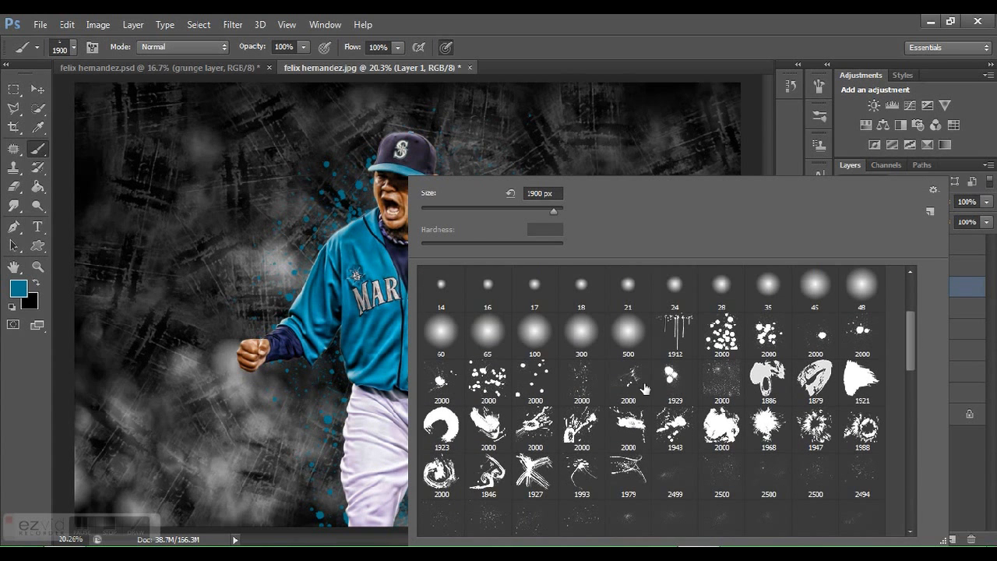
scroll(657, 429, "down", 3)
double_click(663, 411)
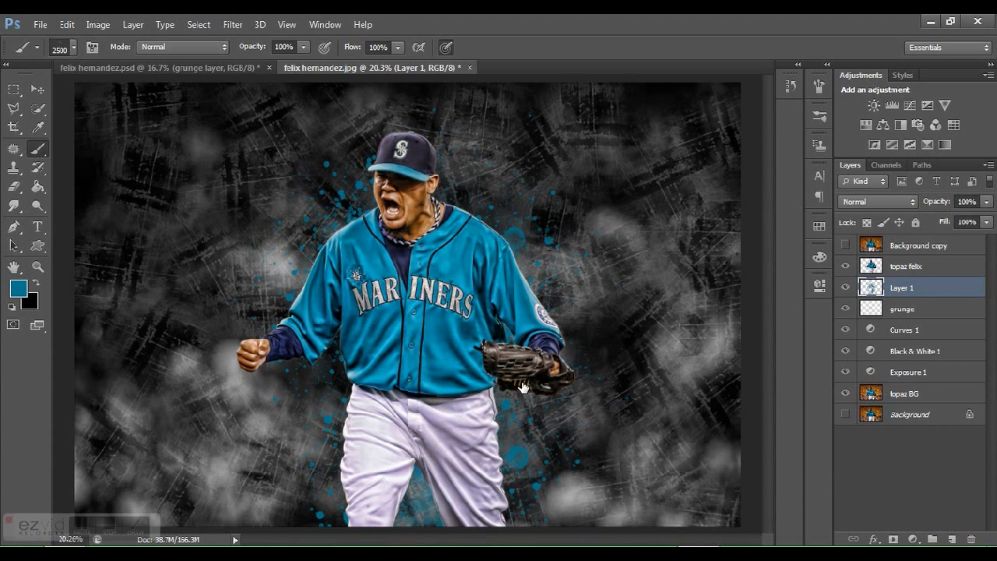
right_click(502, 238)
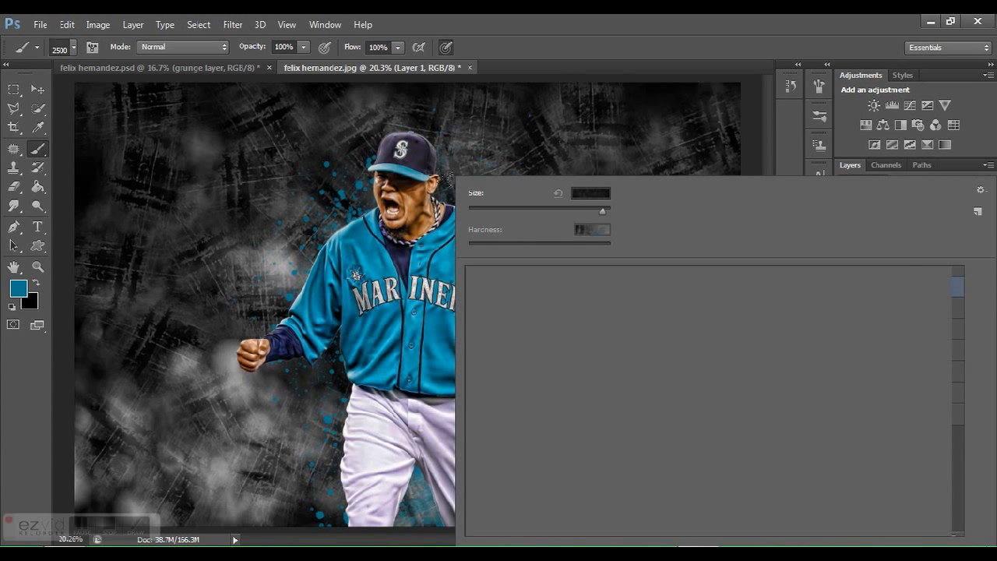
scroll(635, 379, "down", 1)
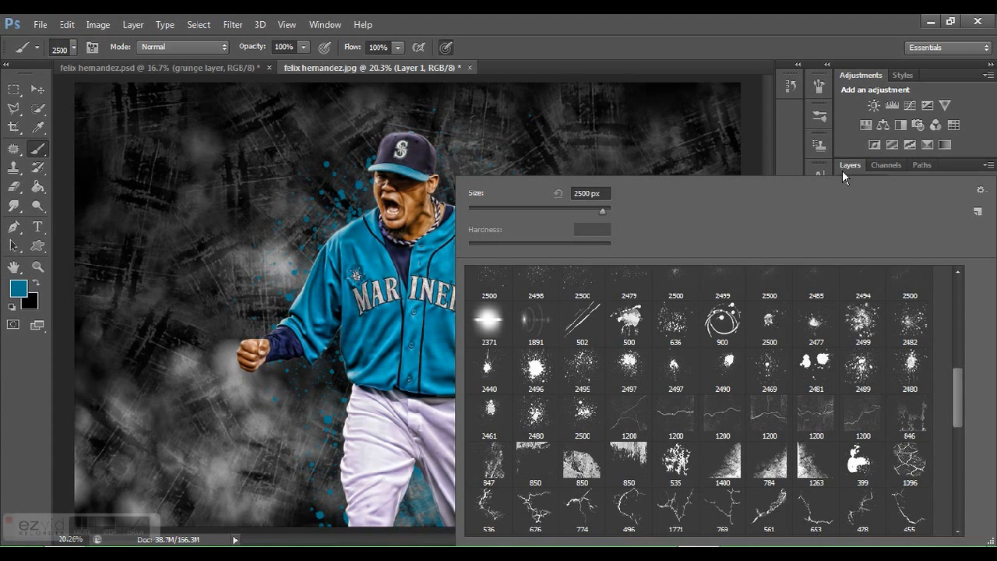
left_click(74, 47)
left_click(74, 48)
left_click(74, 48)
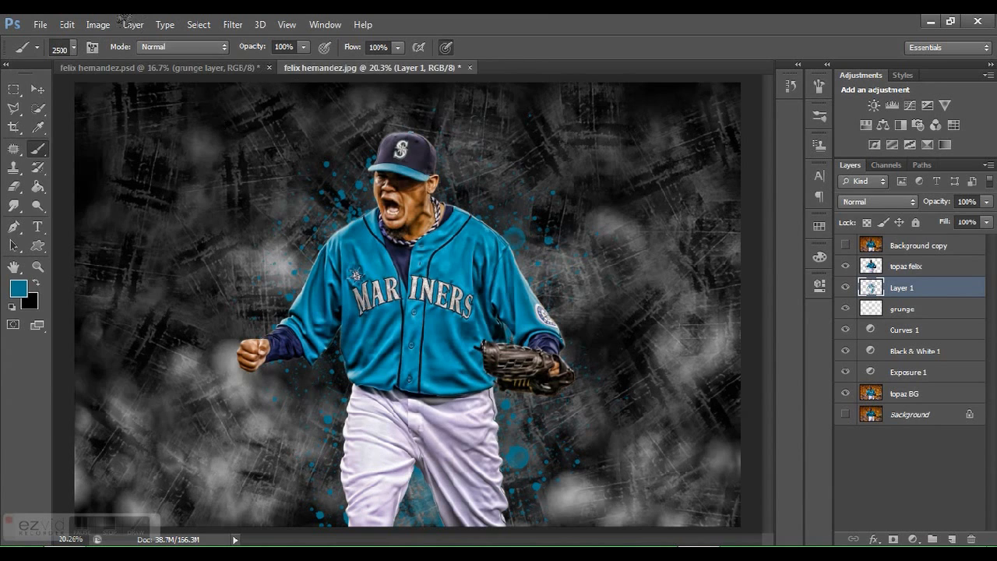
Select the 2493 px splatter brush and try stamping teal splatters around the player on Layer 1
right_click(494, 292)
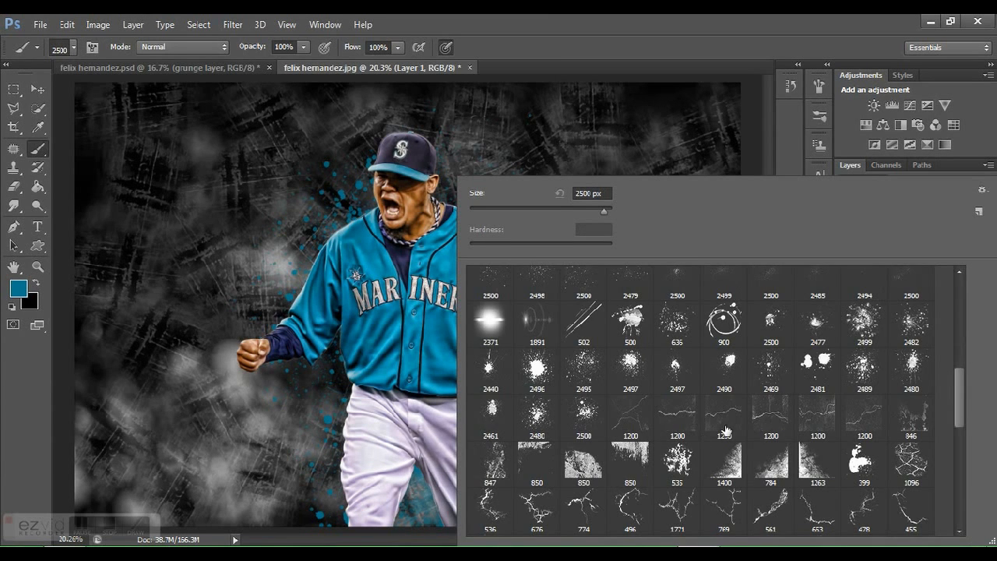
scroll(816, 441, "down", 4)
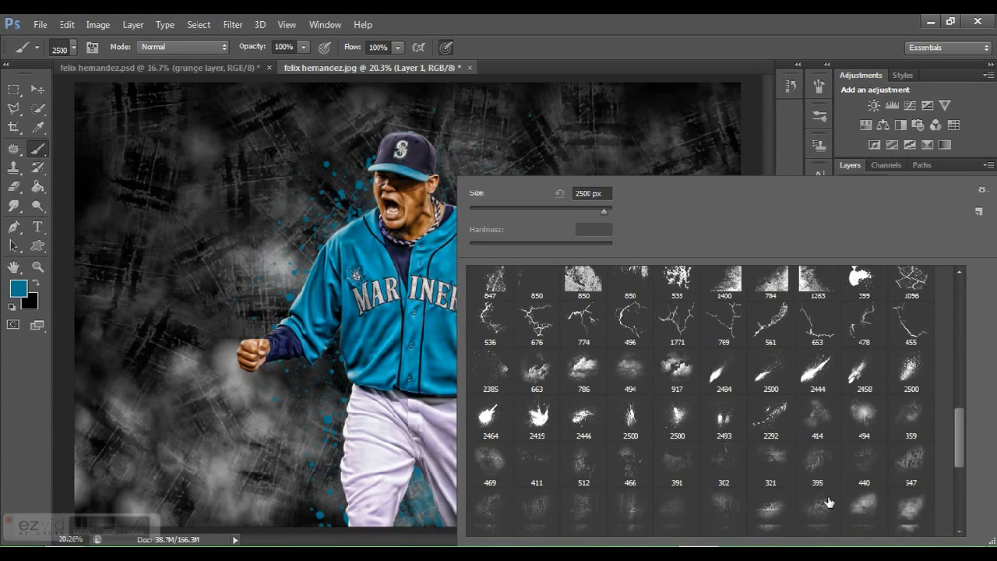
scroll(829, 502, "down", 4)
scroll(831, 497, "up", 3)
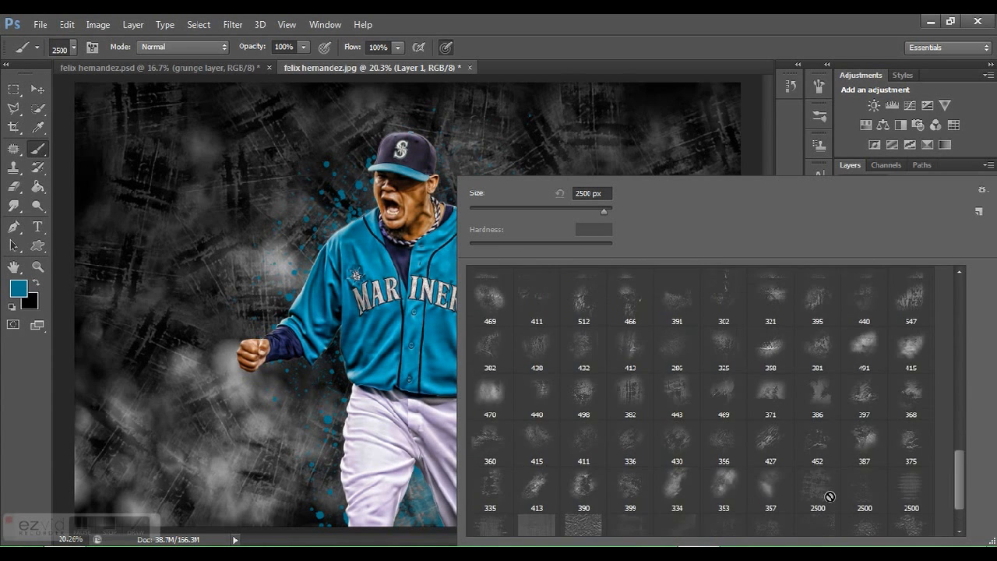
scroll(831, 492, "up", 1)
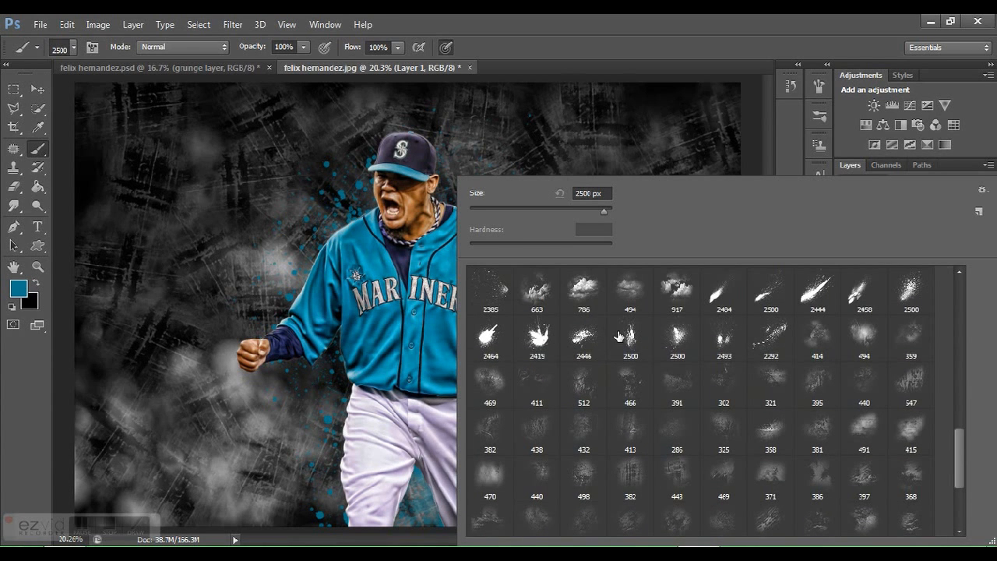
double_click(715, 345)
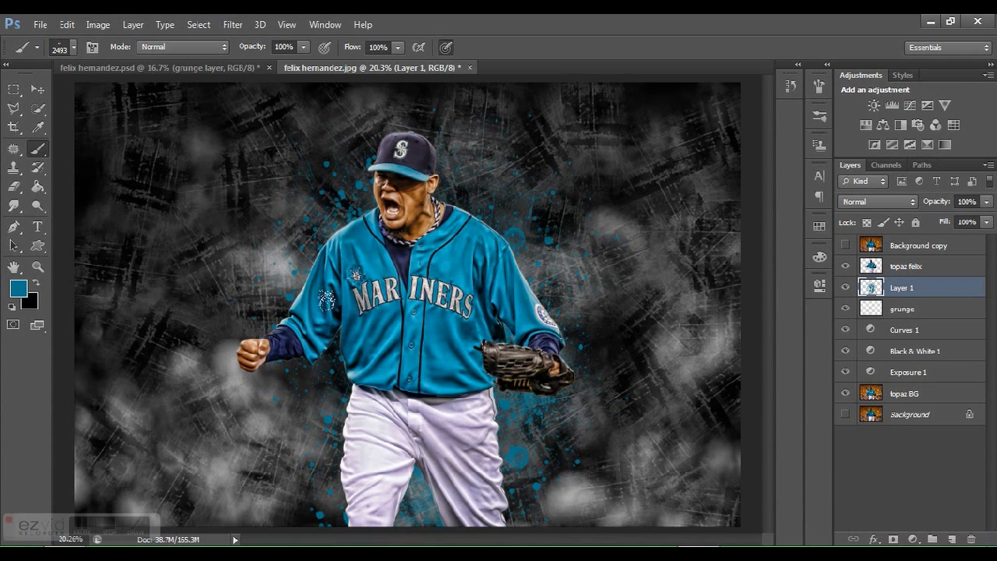
left_click(219, 222)
Select the scattered-speck 2385 px splatter brush and try it beside the player on Layer 1
right_click(421, 178)
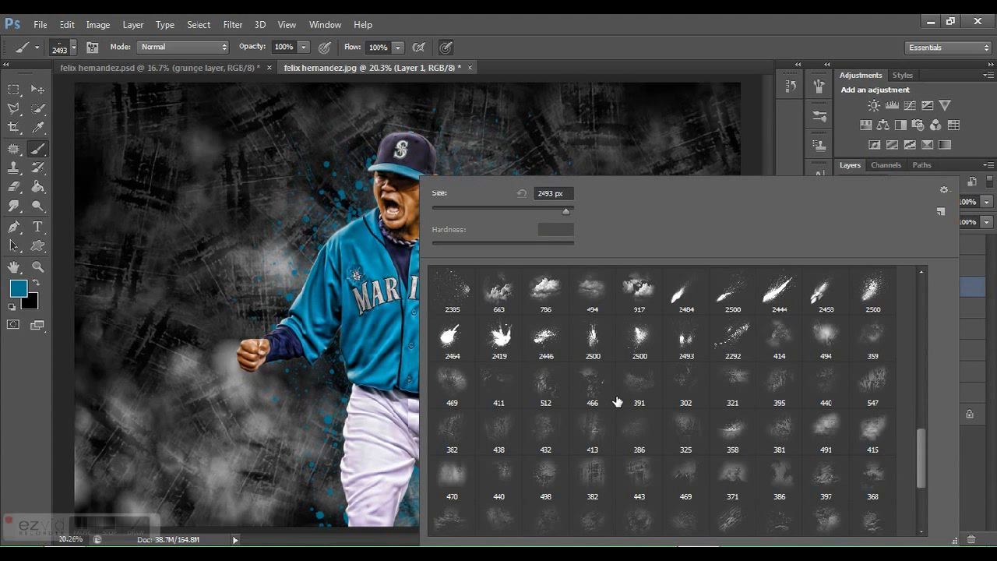
scroll(618, 403, "up", 3)
scroll(725, 361, "up", 2)
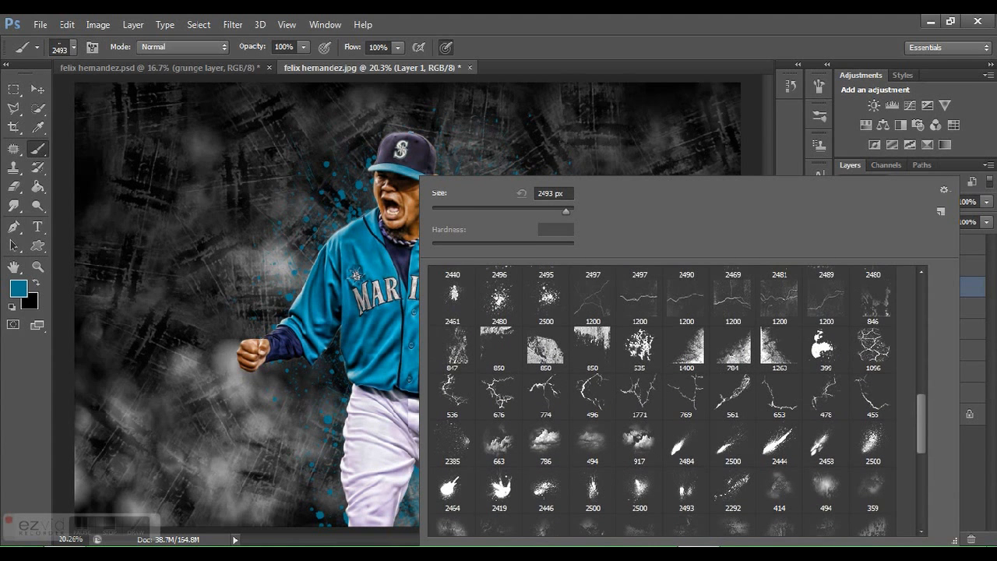
double_click(444, 451)
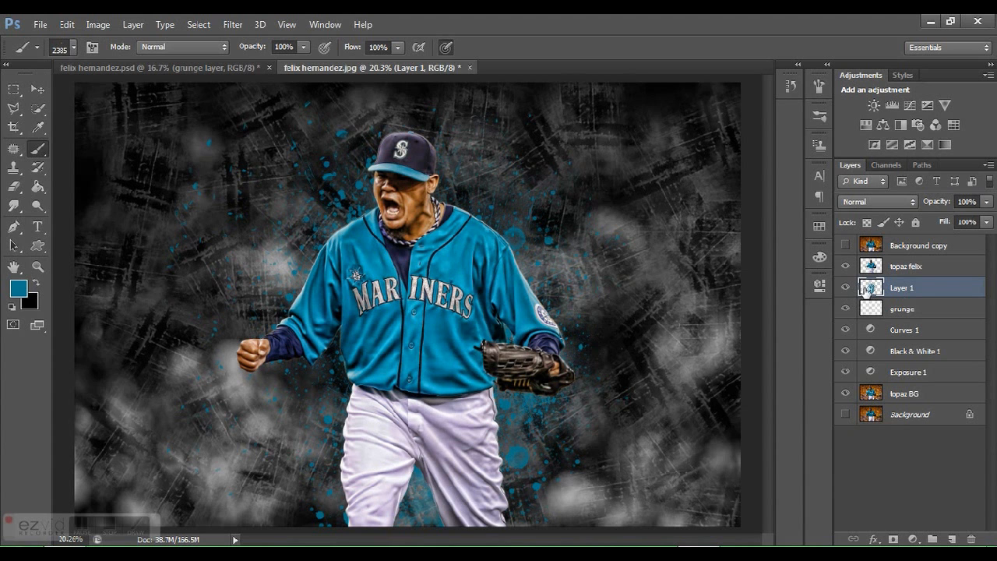
Replace the splattered Layer 1 with a new empty layer and stamp teal specks along the player's left side at 1900 px
key("Delete")
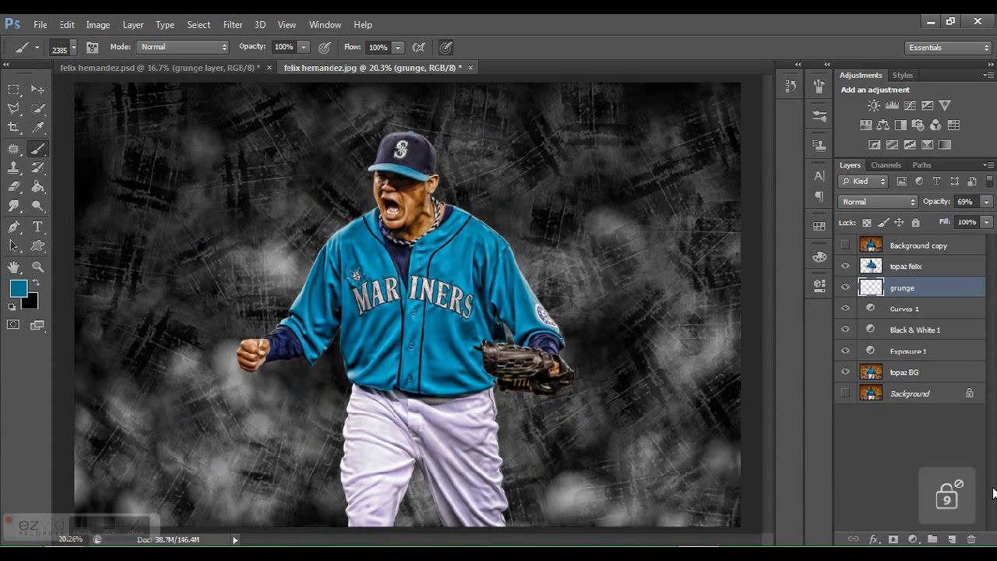
left_click(952, 538)
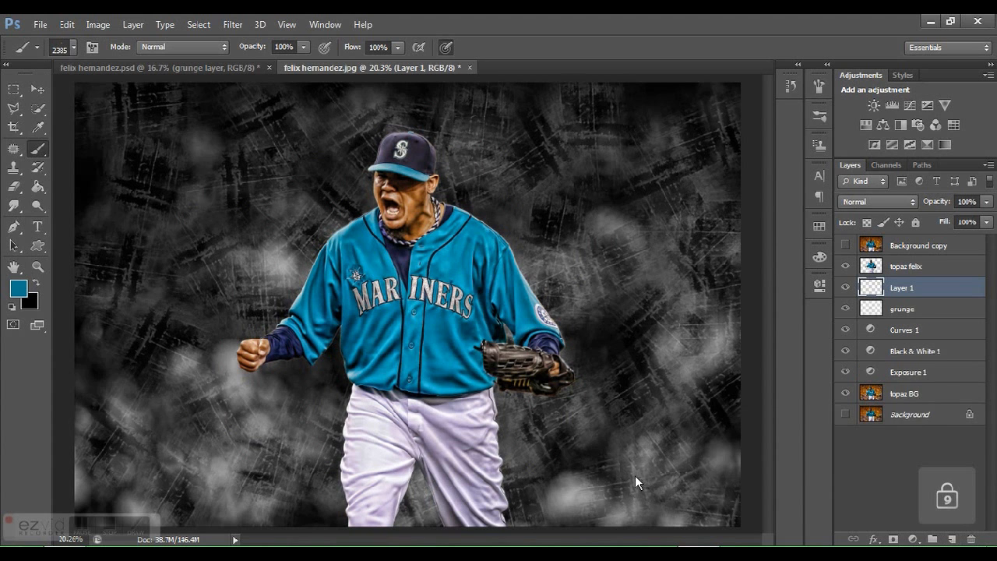
left_click(237, 272)
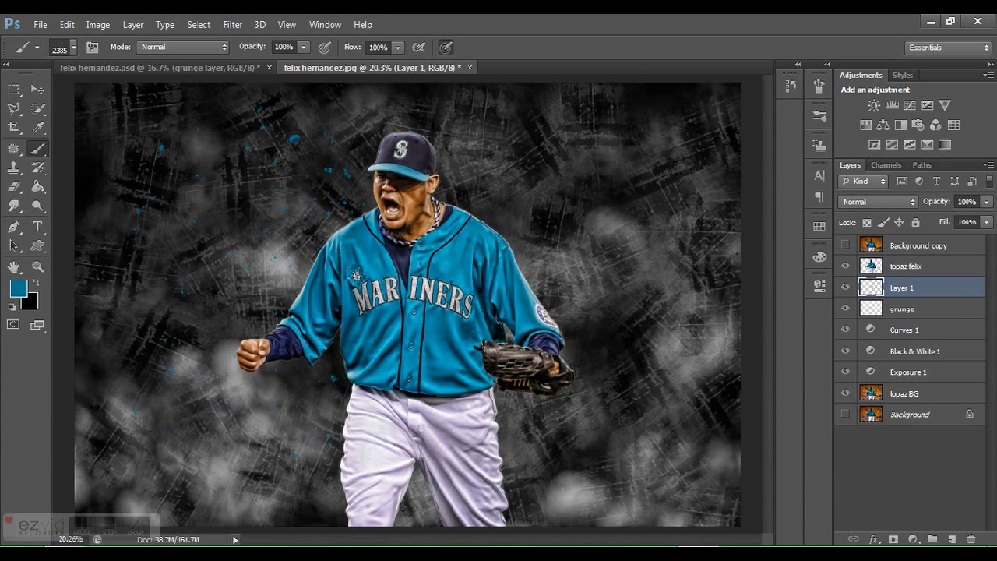
key("ctrl+z")
left_click(212, 182)
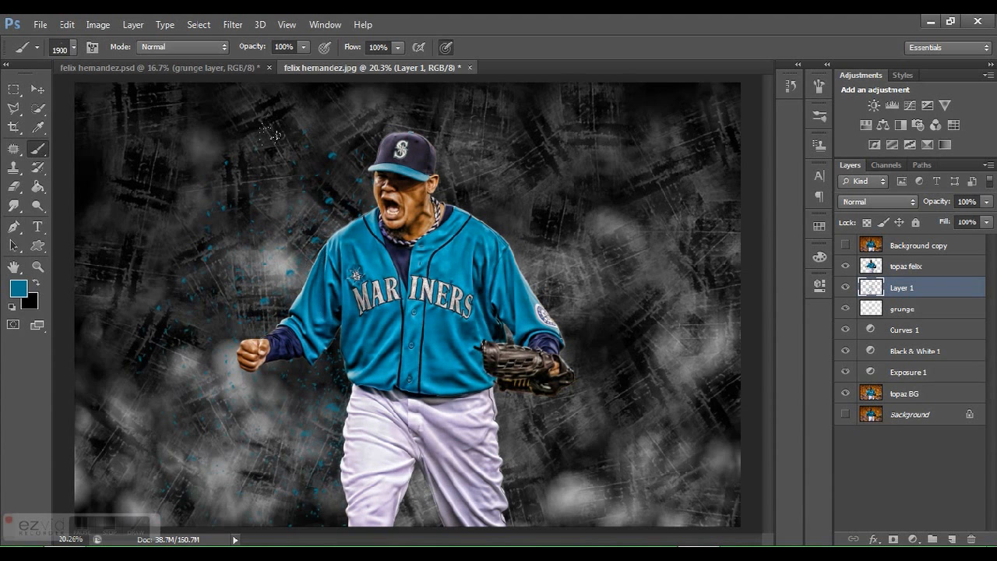
left_click(234, 168)
left_click(251, 176)
Set the splatter brush tip to a -177° angle and 2000 px, and stamp teal specks on the glove side of the player
left_click(819, 86)
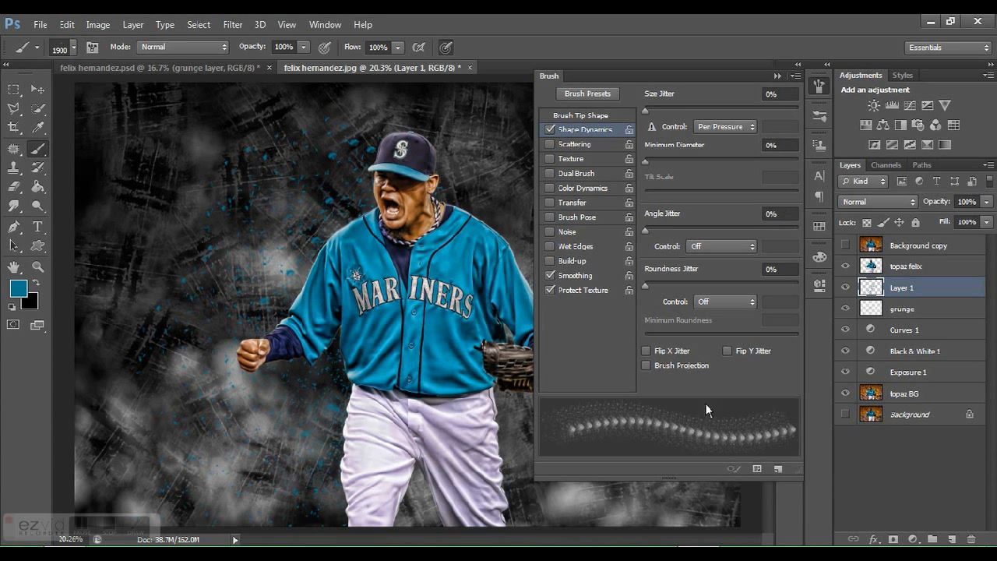
left_click(598, 118)
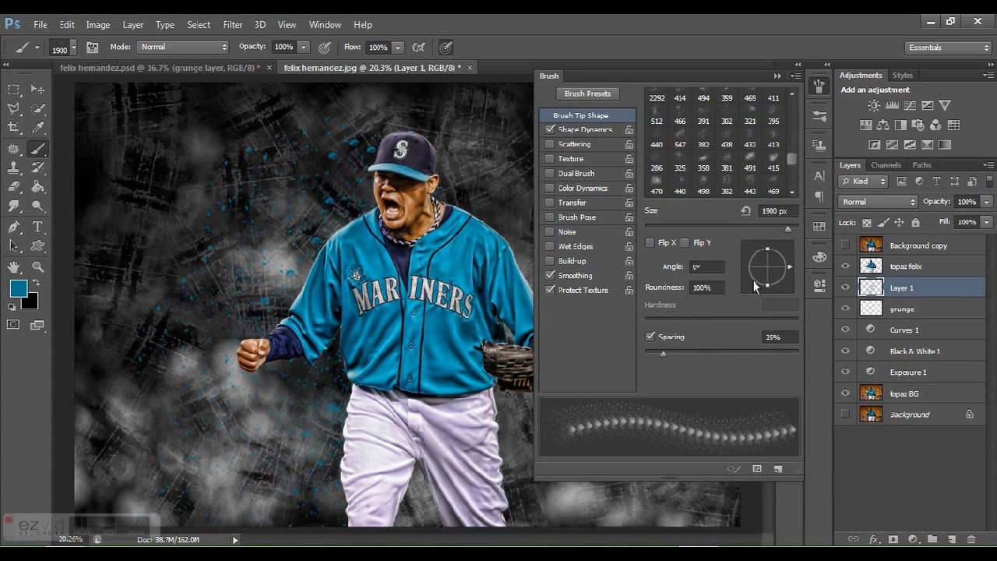
left_click_drag(754, 287, 747, 268)
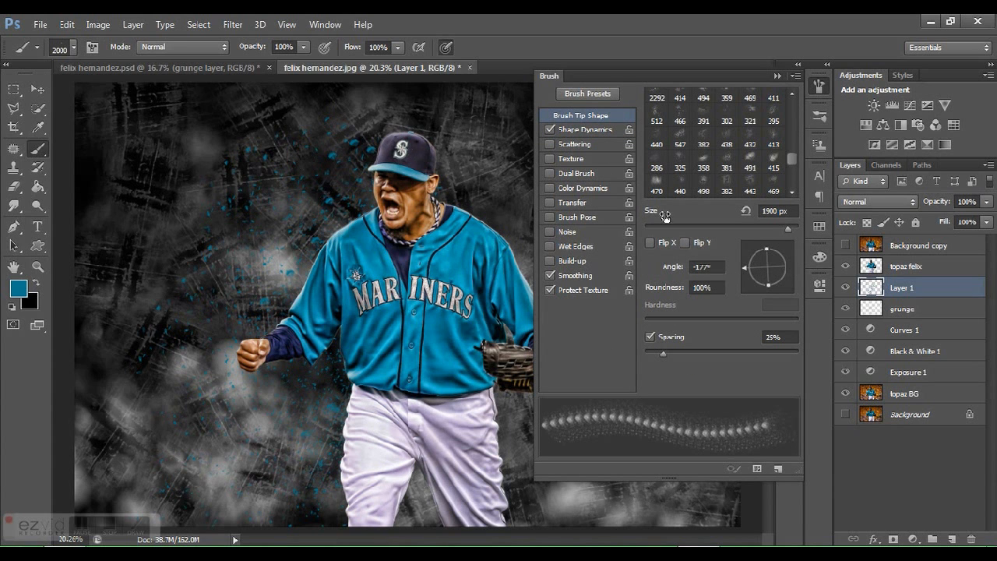
left_click(776, 76)
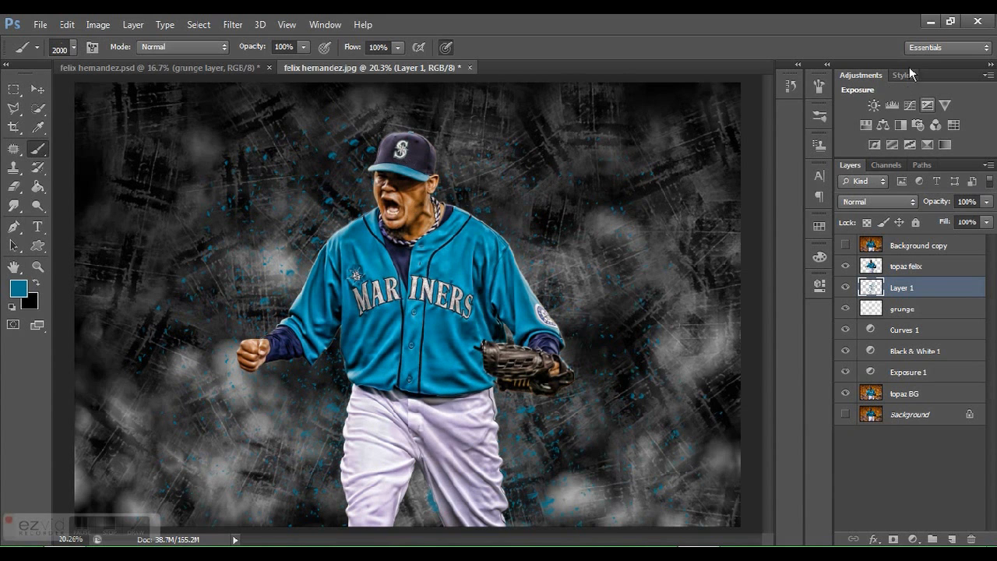
Rotate the splatter brush tip to 99° and to -92°, adding more teal specks around the player on Layer 1
left_click(791, 86)
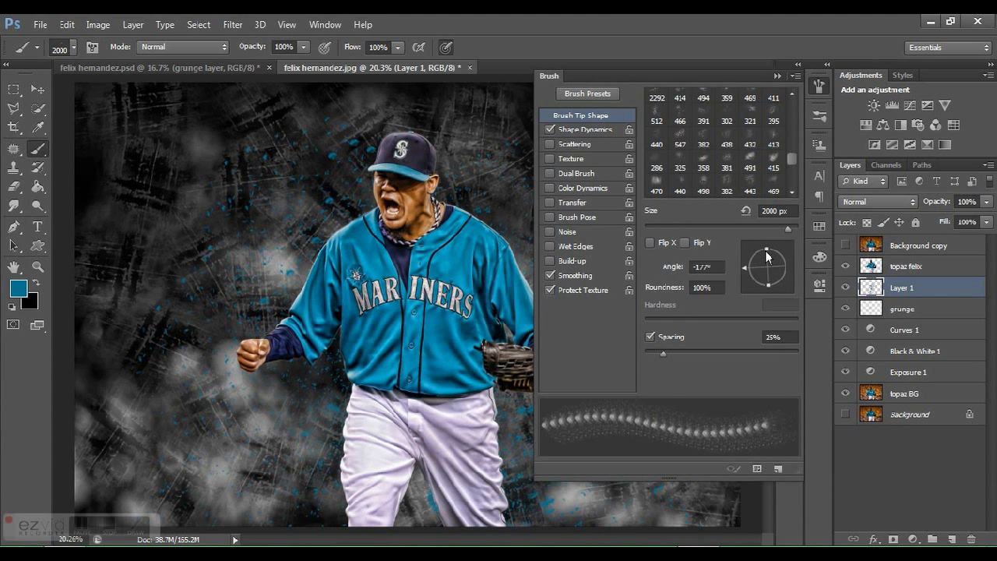
left_click(766, 257)
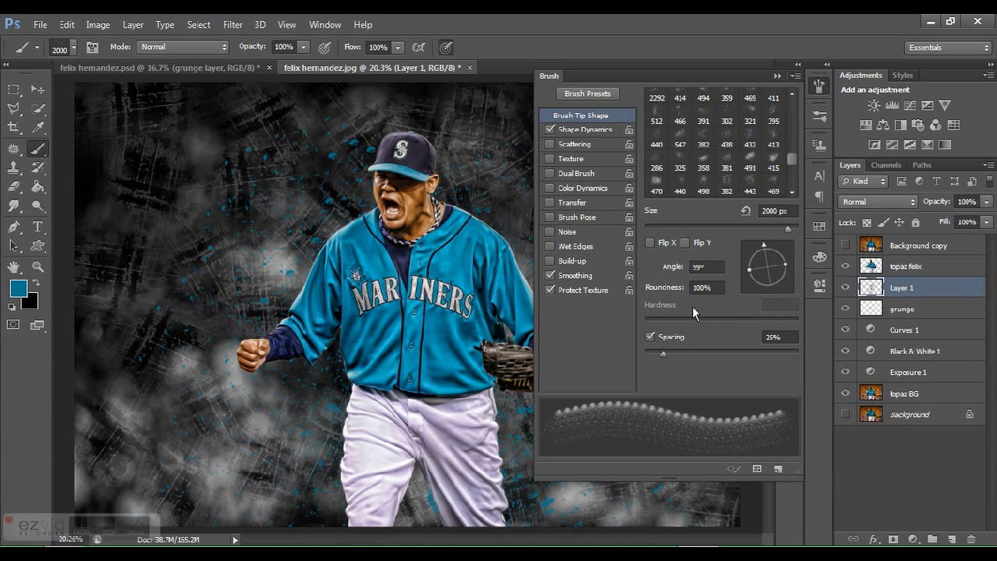
left_click(768, 282)
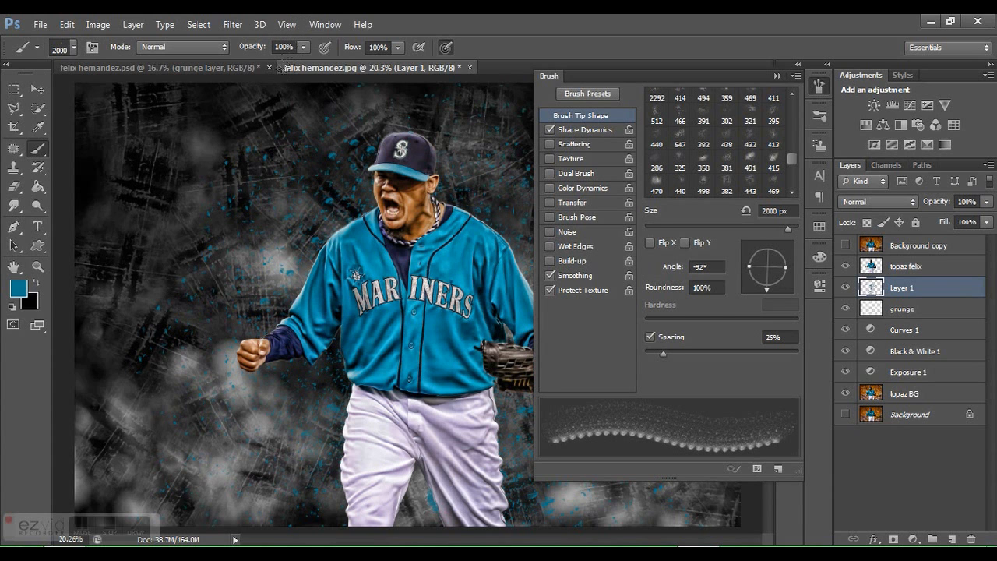
left_click(777, 75)
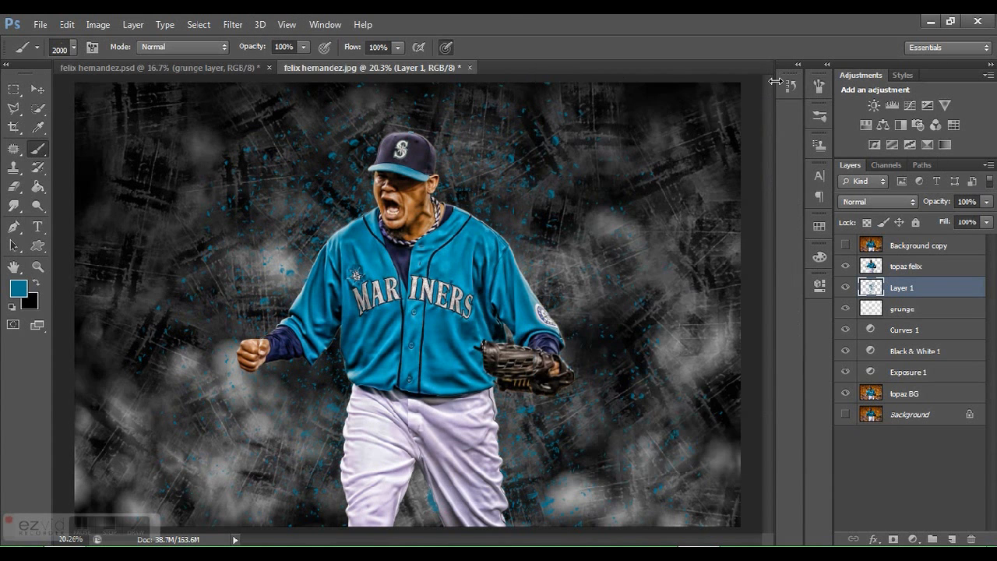
Switch to the Eraser and enlarge its soft brush to 400 px for Layer 1
key("e")
key("bracketright")
key("bracketright")
key("bracketright")
key("bracketright")
key("bracketright")
key("bracketright")
key("bracketright")
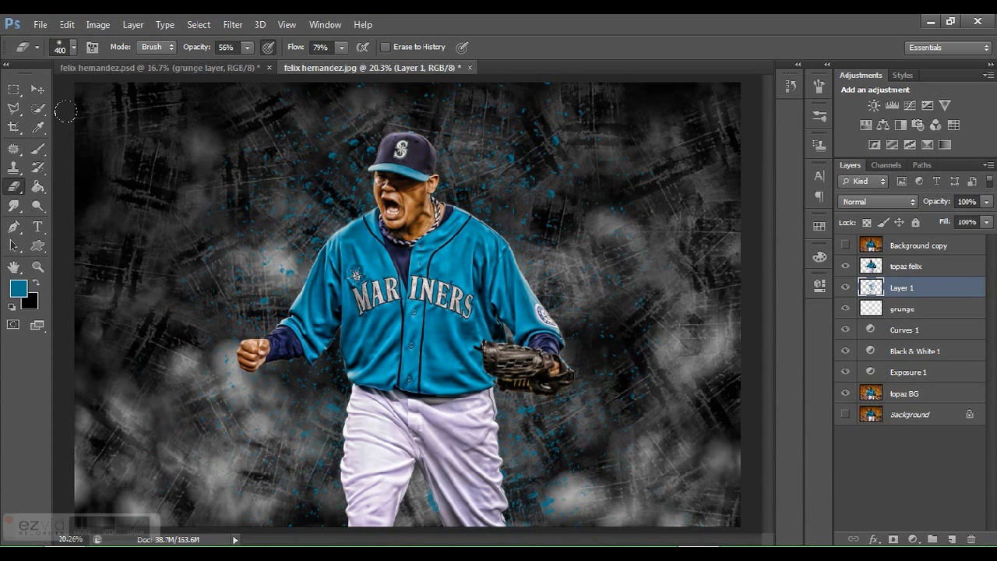
Check the finished edit in felix hernandez.psd, return to felix hernandez.jpg and duplicate the splatter layer Layer 1
left_click(151, 70)
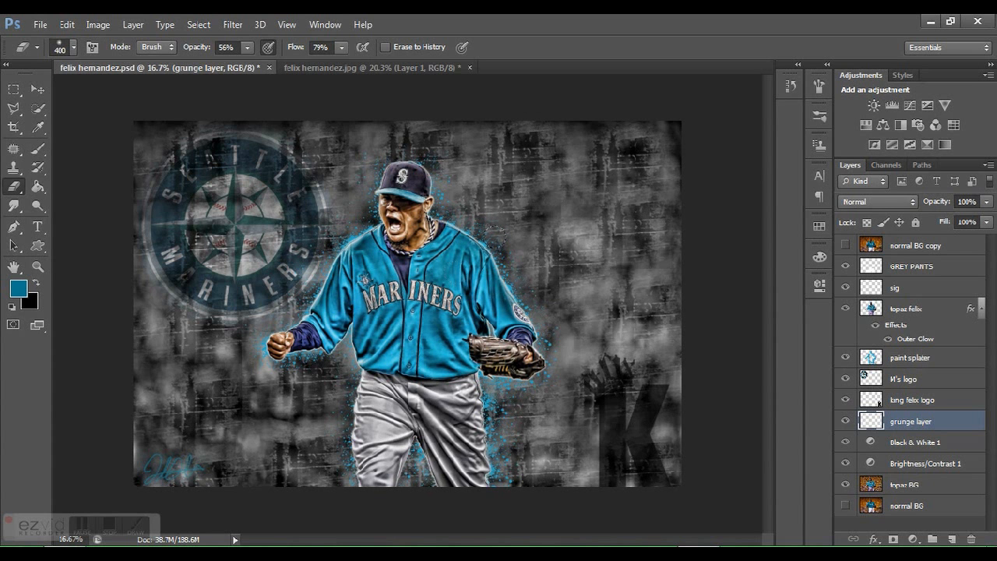
left_click(342, 65)
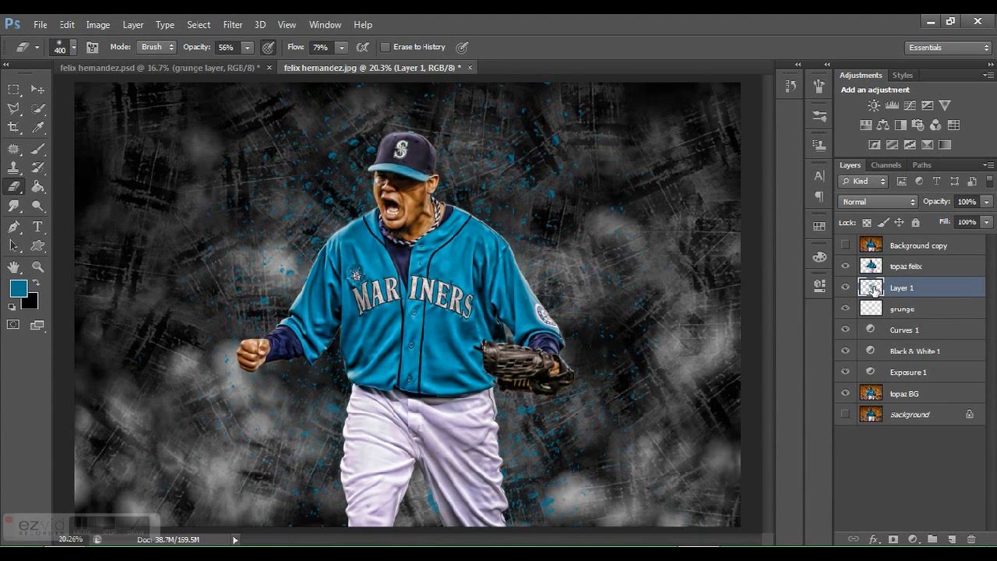
key("ctrl+j")
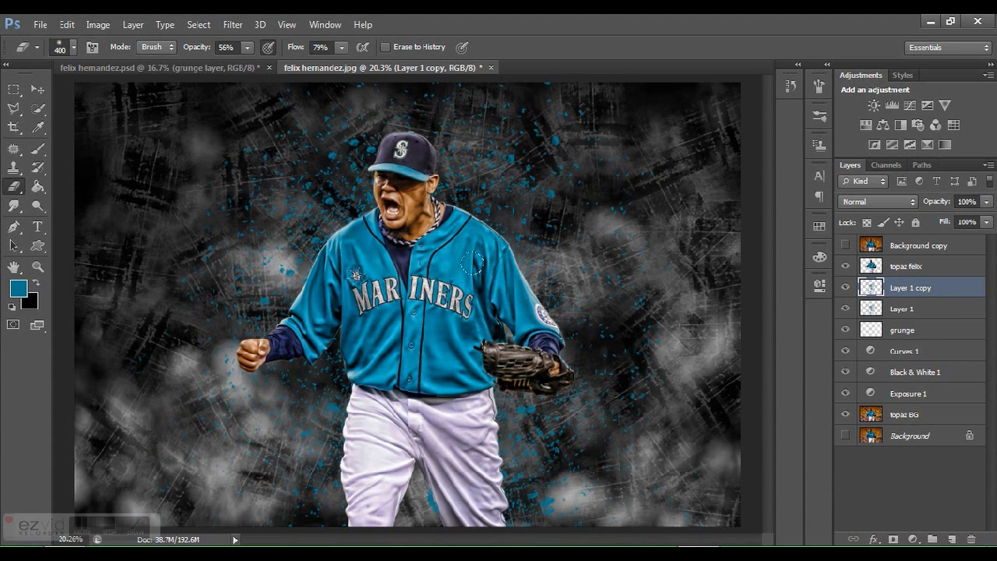
Delete Layer 1 copy and stamp more teal specks beside the glove arm on Layer 1 with the splatter brush
key("b")
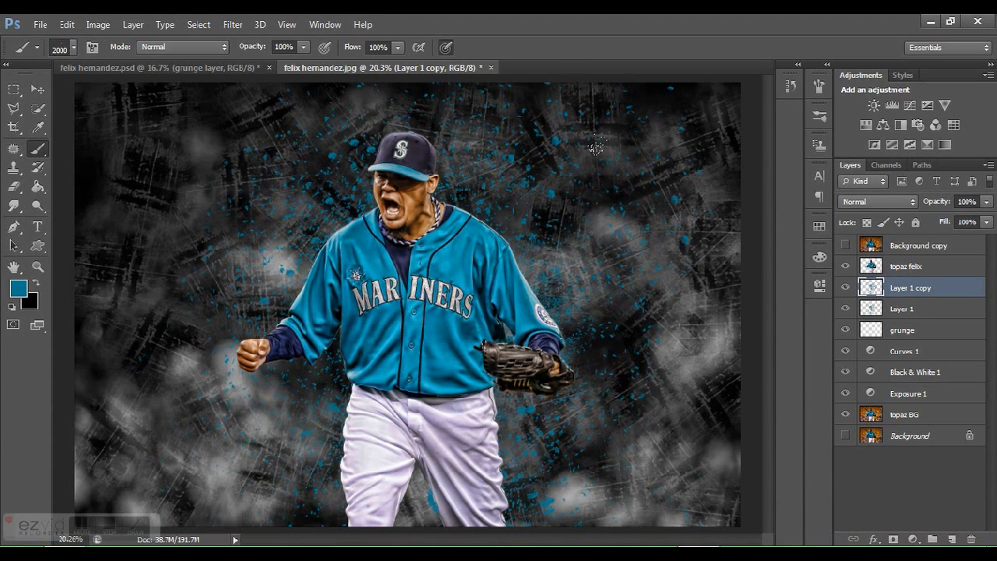
key("Delete")
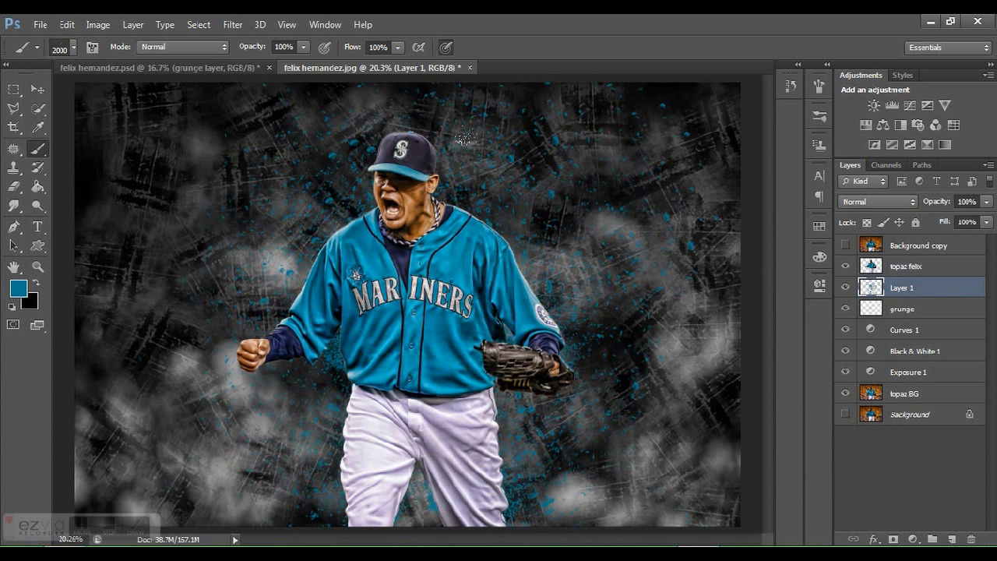
Try a duplicate of Layer 1, switch to the Eraser at 700 px, and delete the duplicate layer
key("ctrl+j")
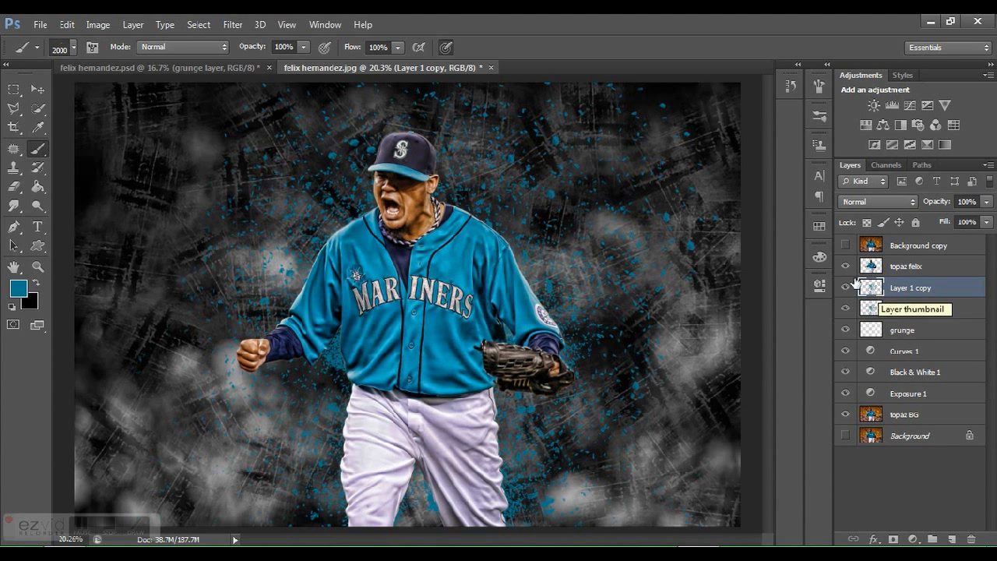
key("e")
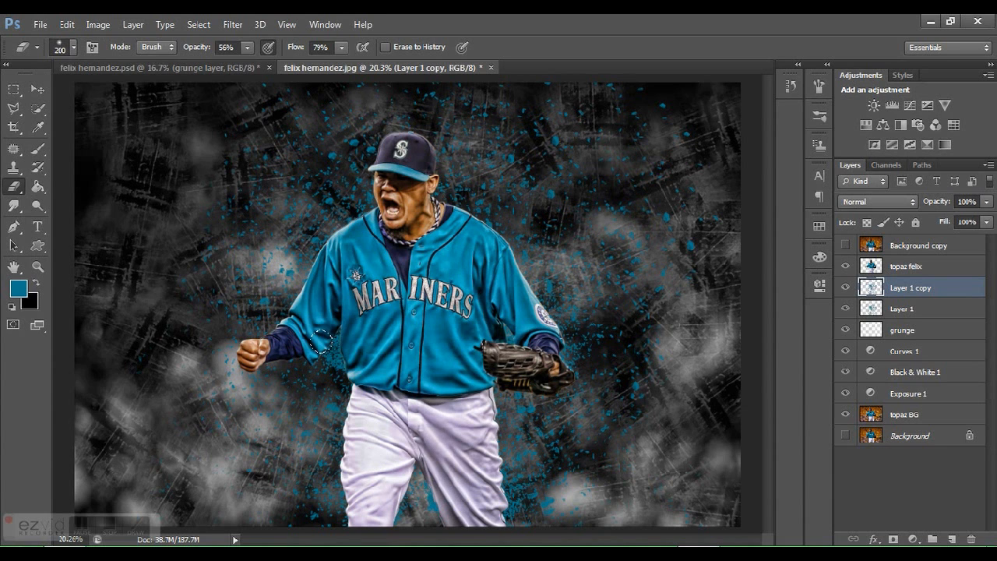
key("bracketleft")
key("bracketright")
key("bracketright")
key("bracketright")
key("bracketright")
key("bracketright")
key("Delete")
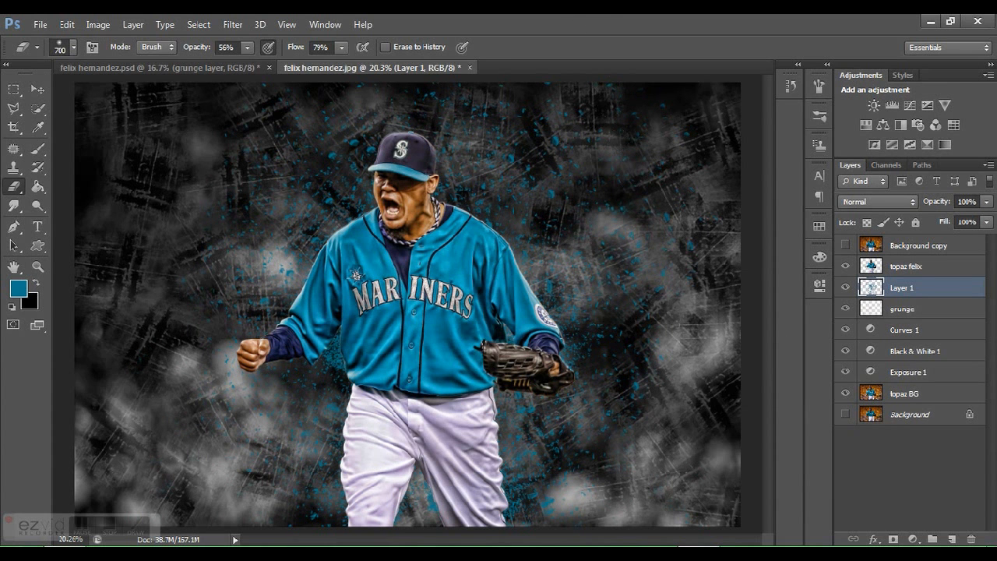
left_click_drag(651, 68, 648, 68)
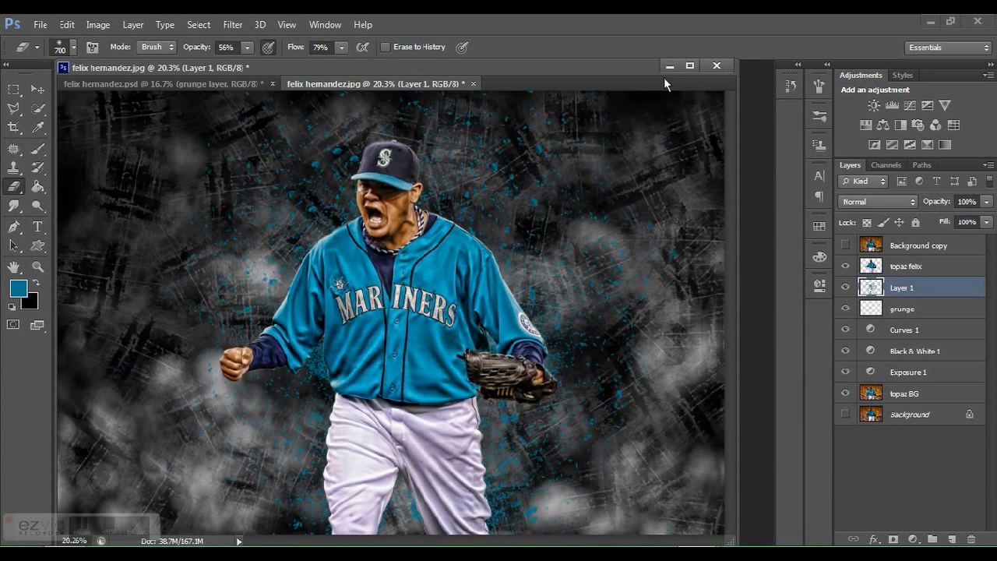
left_click(697, 67)
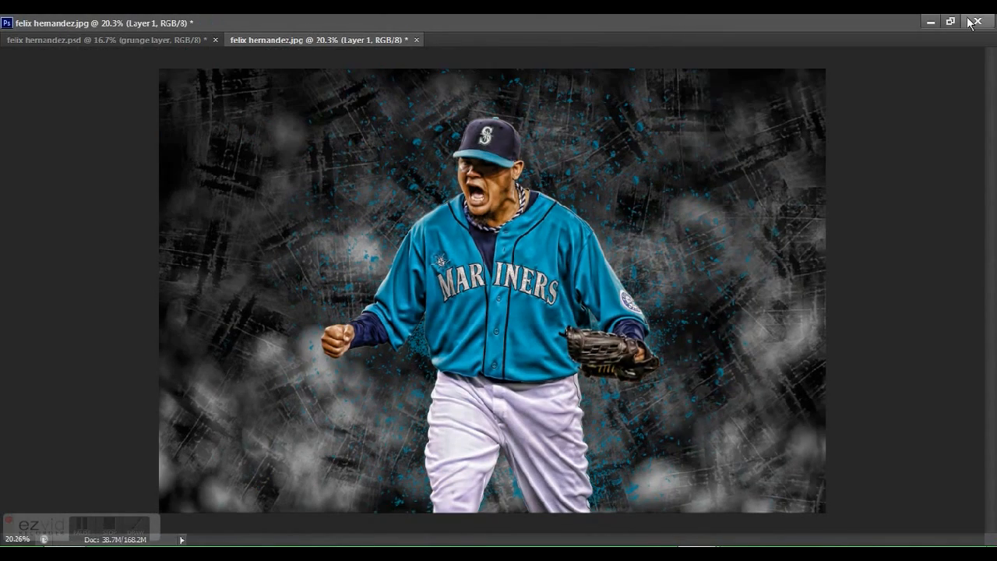
left_click(954, 21)
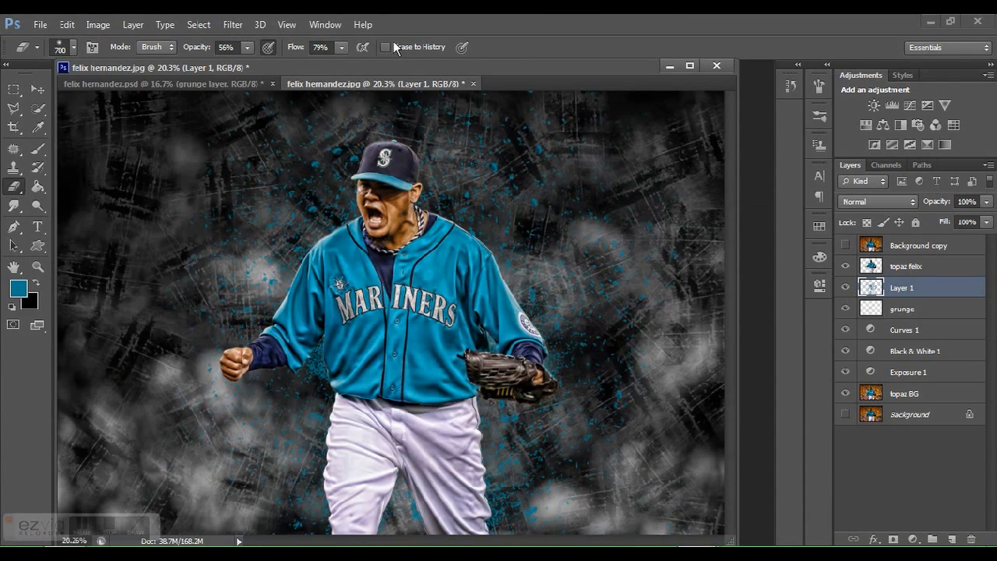
left_click_drag(434, 62, 466, 72)
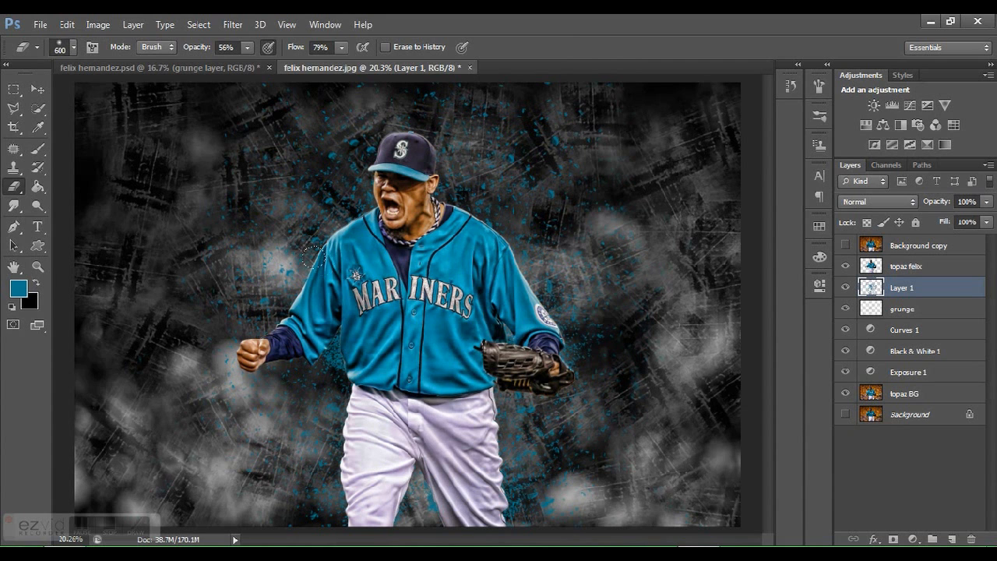
Lightly erase the teal specks by the elbow of the player's fist arm on Layer 1, and duplicate the layer
left_click_drag(321, 353, 329, 333)
key("ctrl+j")
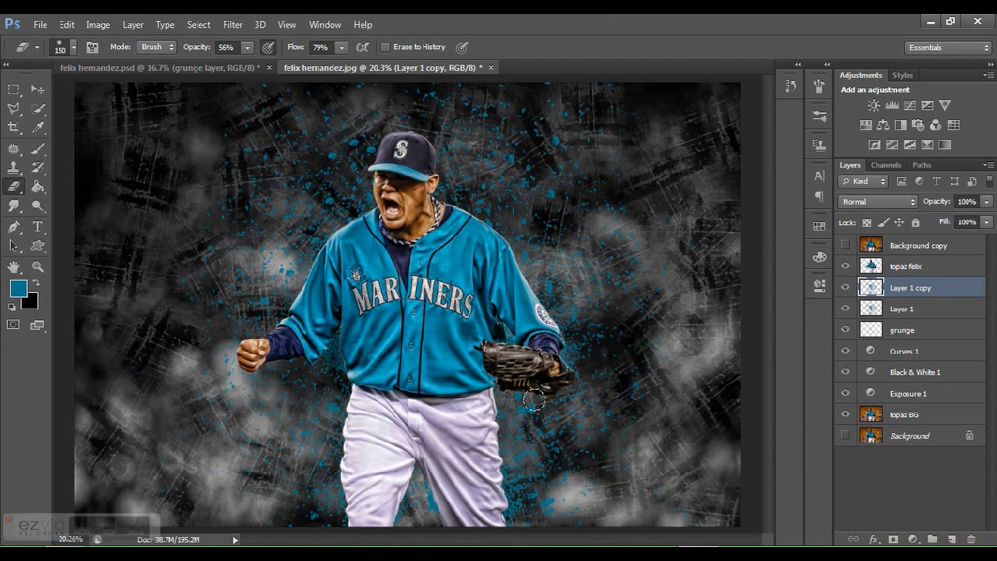
Check the logo in the finished felix hernandez.psd, return to felix hernandez.jpg and open Seattle_Mariners.png from the team logos folder
left_click(196, 68)
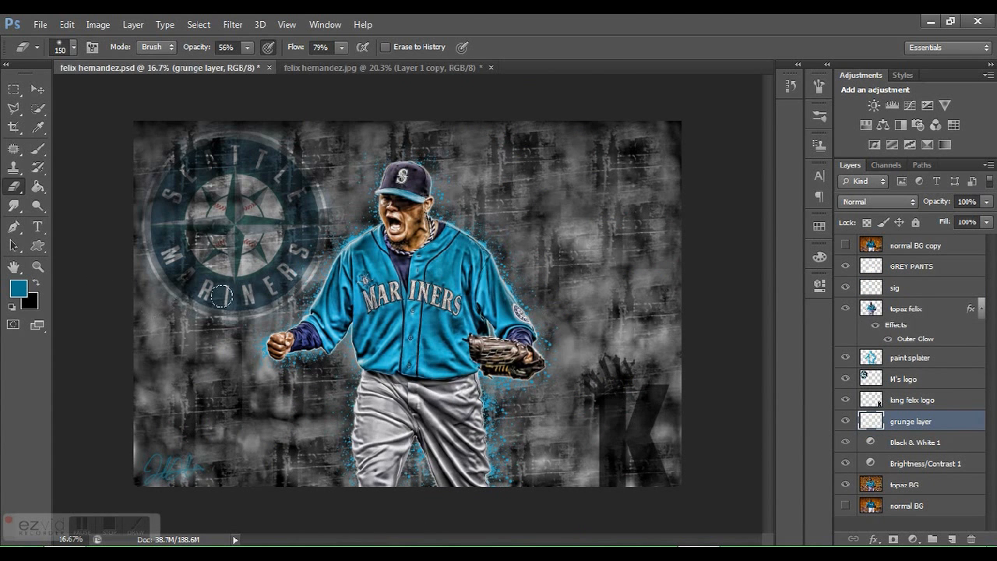
left_click(404, 69)
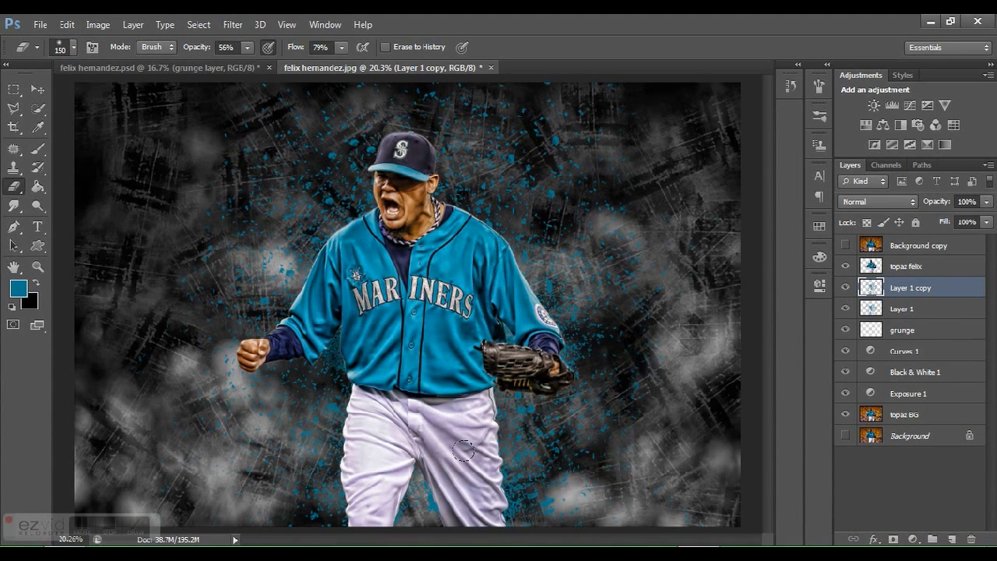
key("ctrl+o")
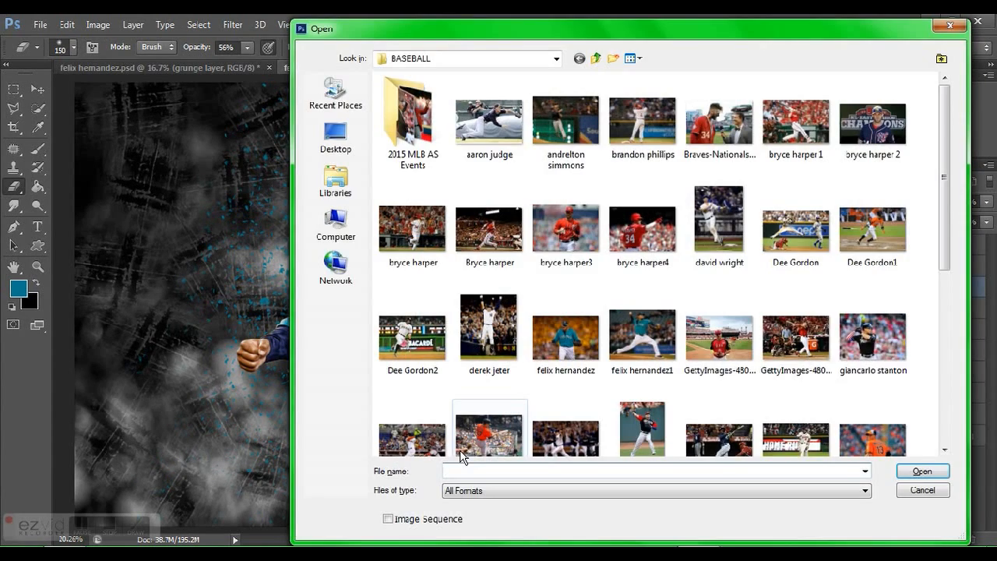
left_click(599, 59)
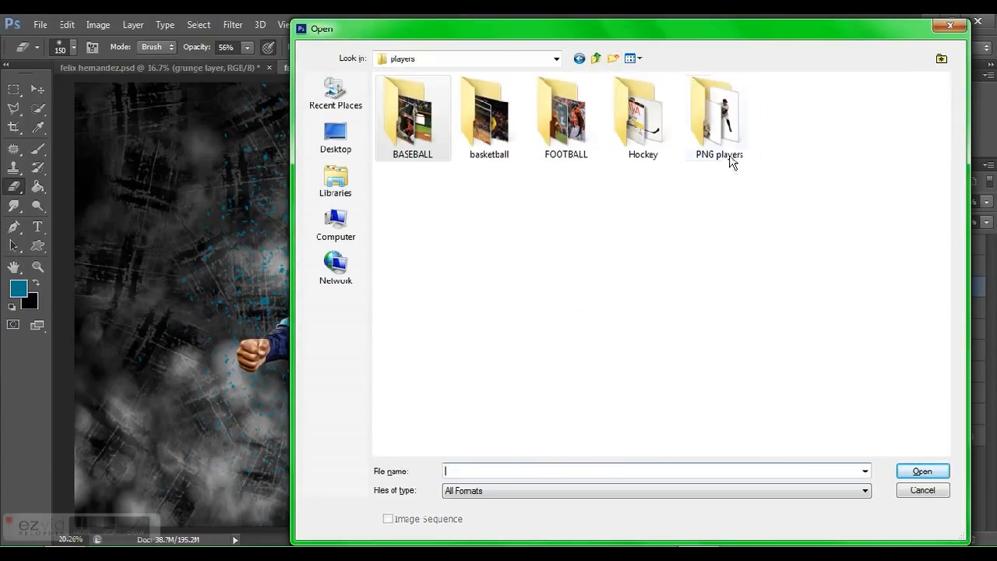
left_click(596, 59)
double_click(864, 128)
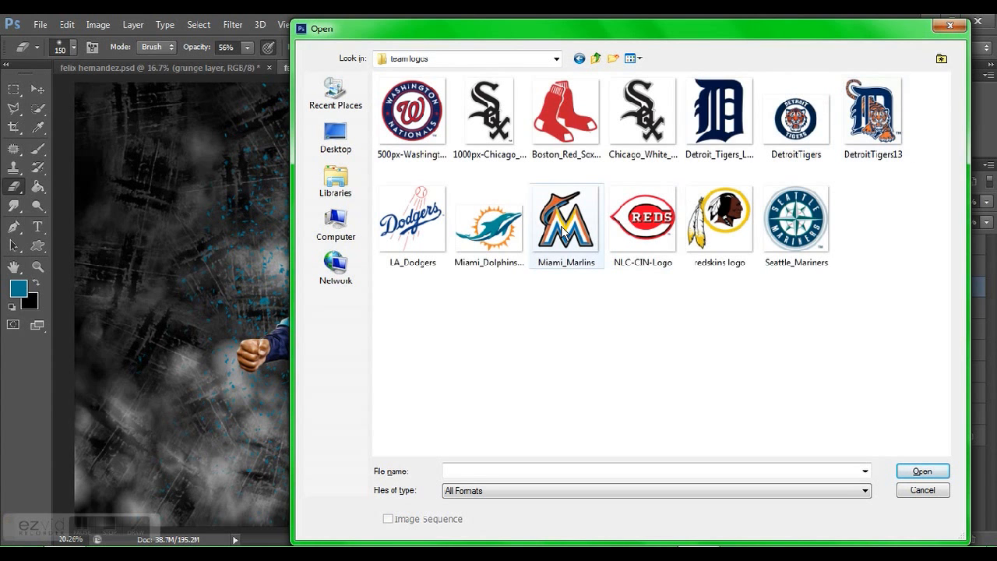
left_click(773, 220)
double_click(774, 215)
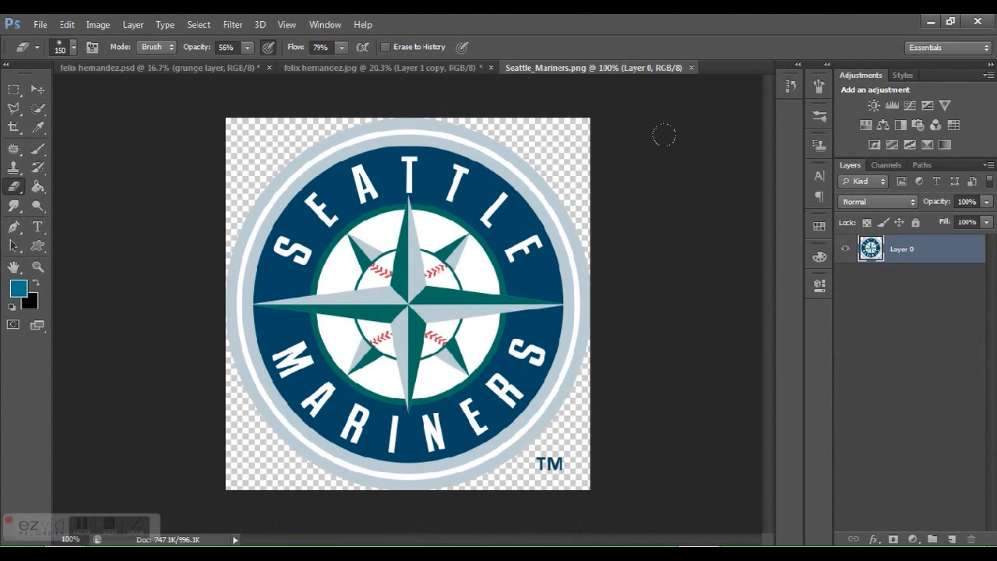
Erase the TM mark beside the Mariners logo with the 150 px Eraser
left_click(556, 465)
left_click(551, 465)
left_click(550, 465)
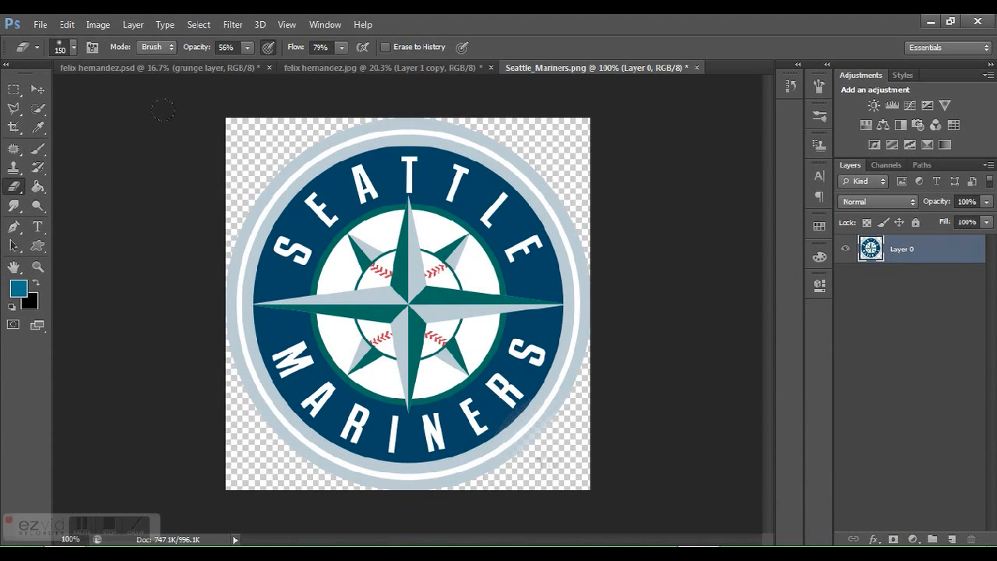
Copy the entire Mariners logo image and paste it into felix hernandez.jpg above the splatter layers
key("m")
key("ctrl+a")
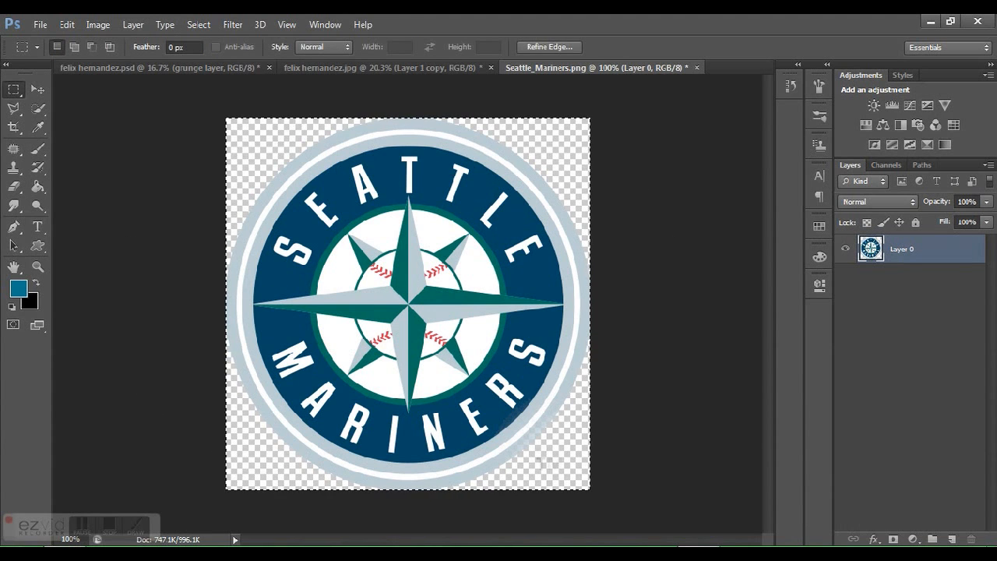
left_click(166, 68)
left_click(344, 68)
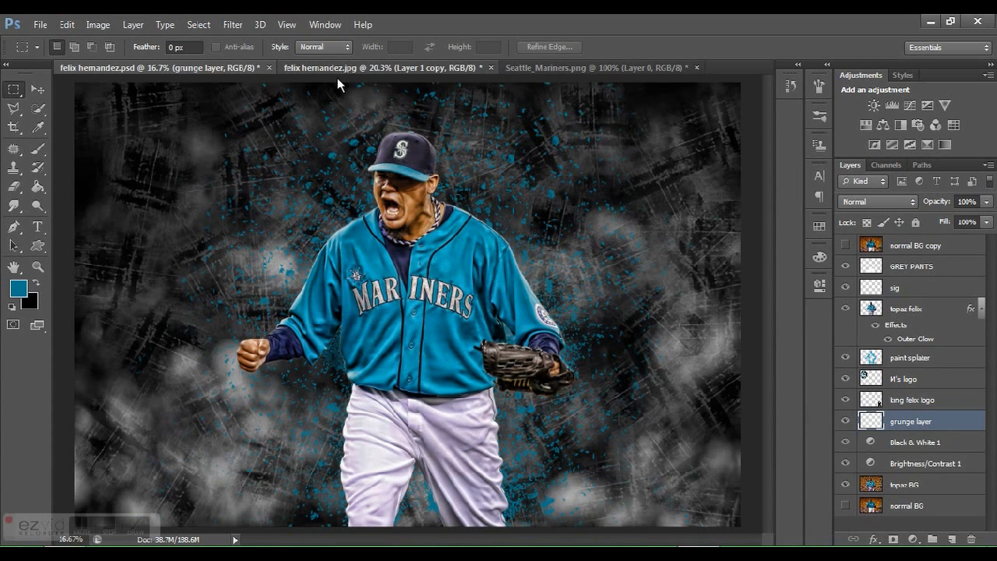
key("ctrl+v")
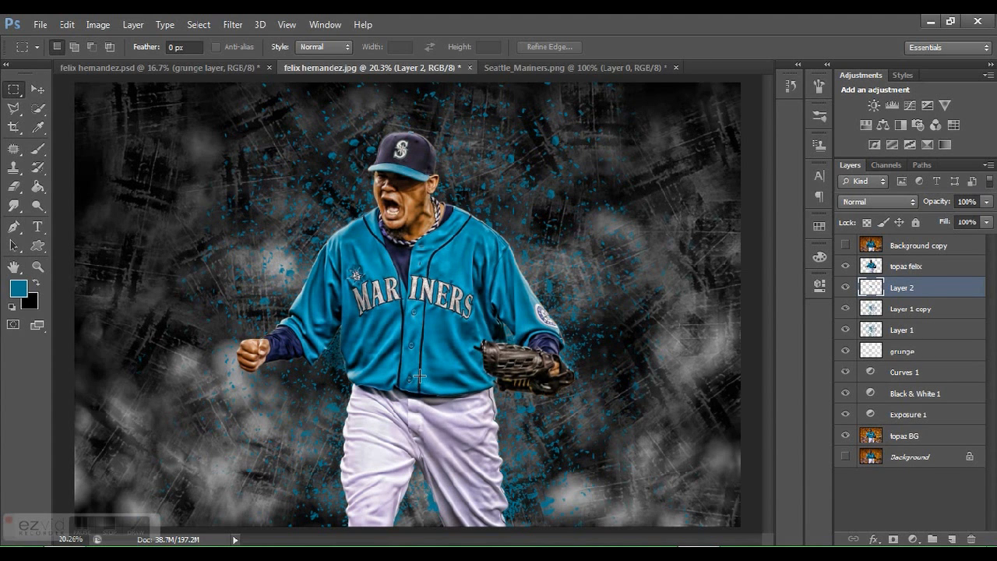
key("ctrl+t")
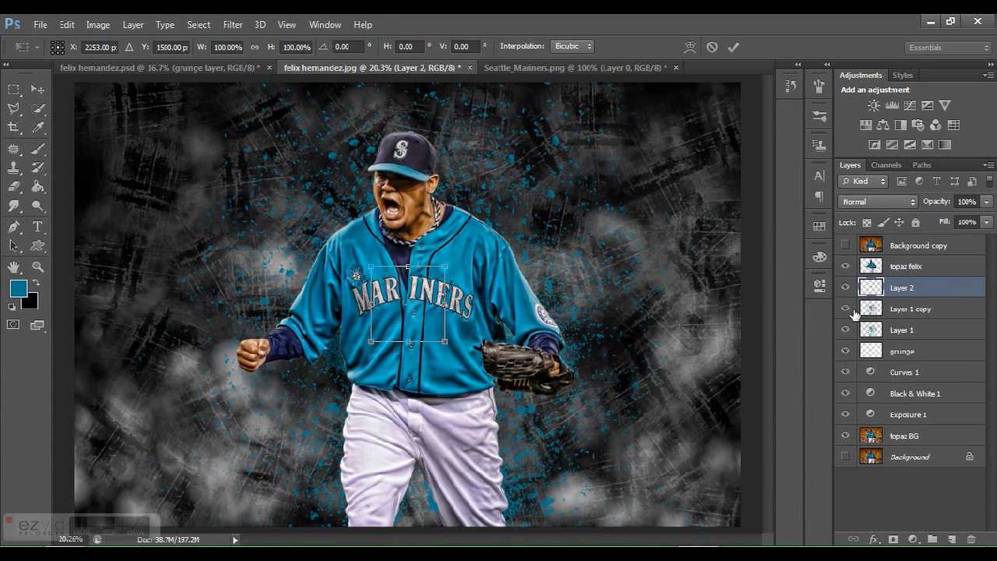
left_click_drag(426, 306, 177, 155)
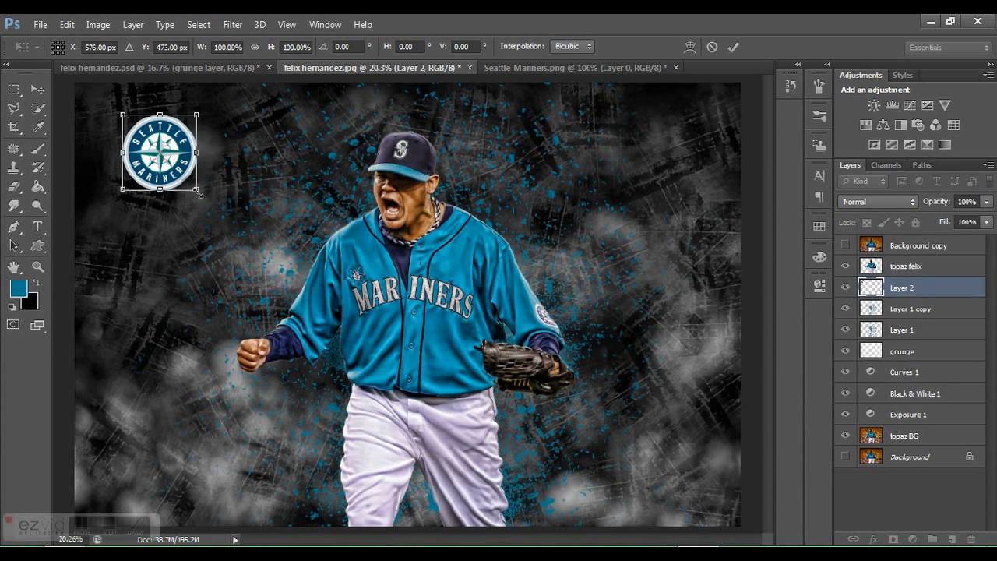
left_click_drag(196, 190, 364, 360)
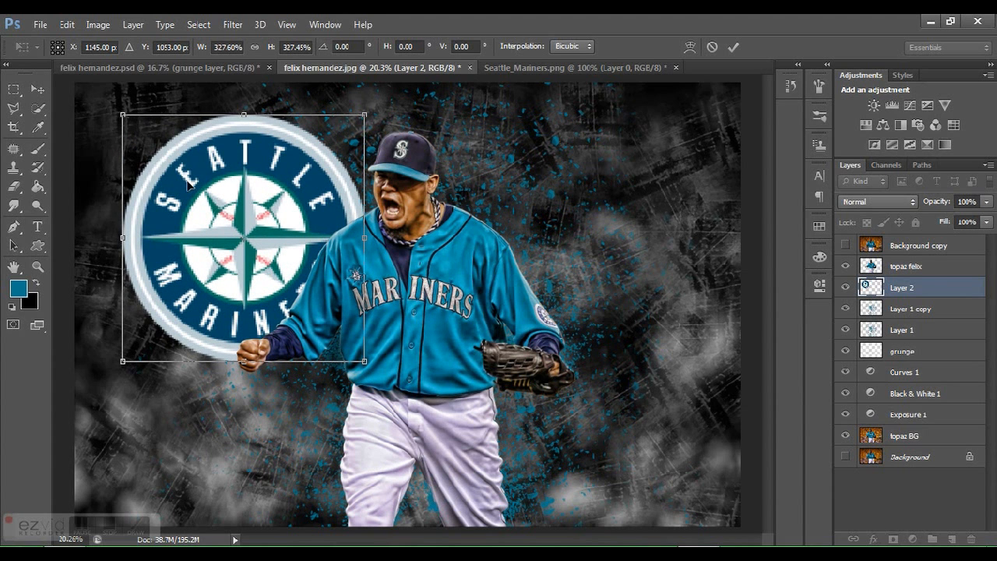
left_click_drag(187, 182, 179, 171)
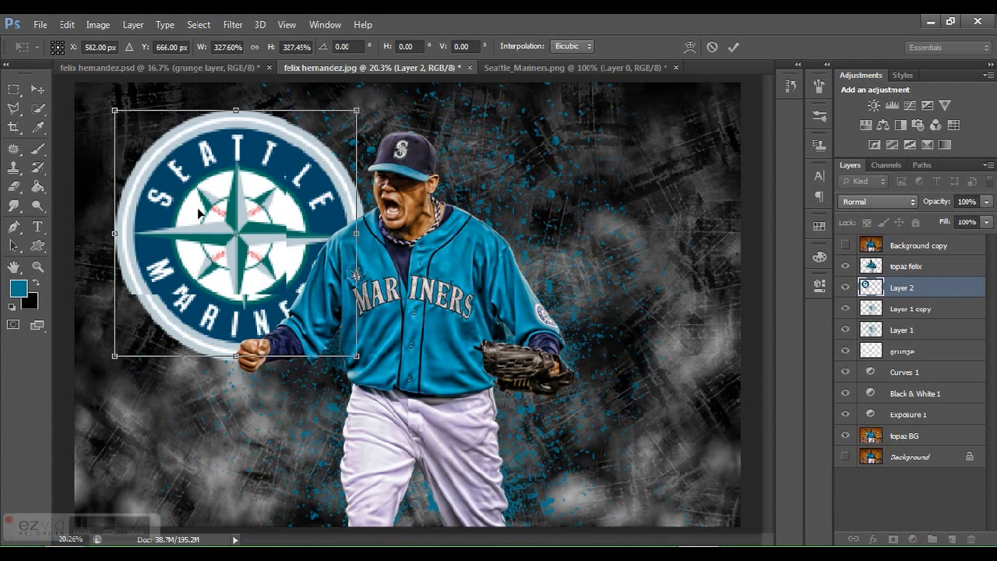
left_click_drag(272, 227, 185, 155)
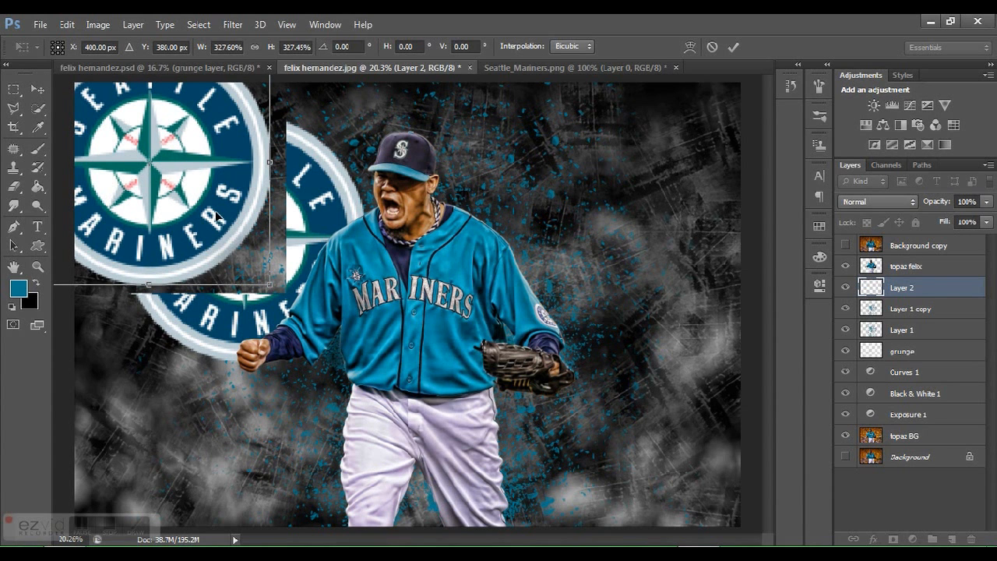
left_click_drag(268, 284, 264, 274)
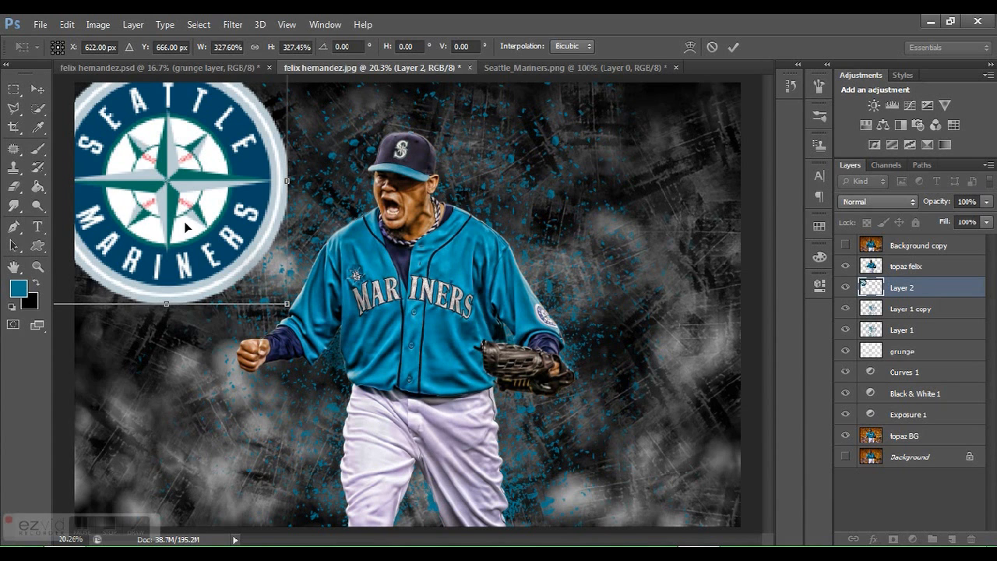
left_click_drag(204, 88, 244, 129)
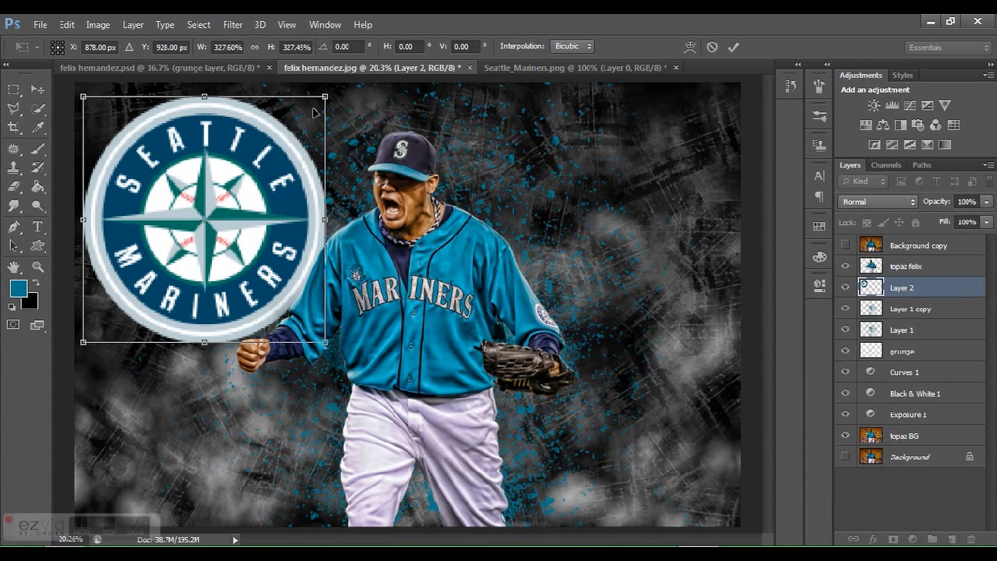
left_click_drag(326, 96, 290, 144)
left_click_drag(212, 218, 224, 181)
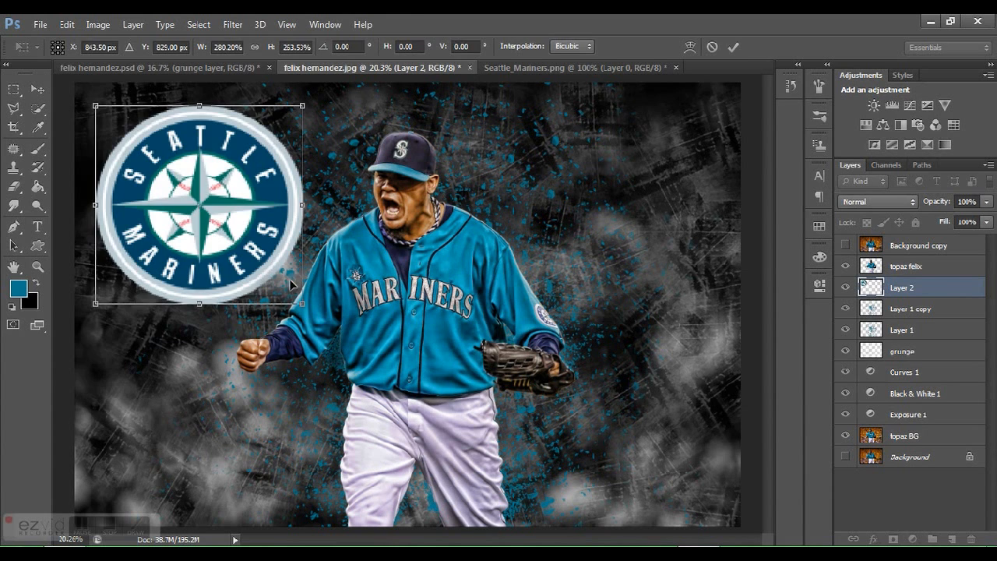
key("Escape")
Scale the pasted Mariners logo to about 251% and place it in the upper-left corner of the image
key("ctrl+t")
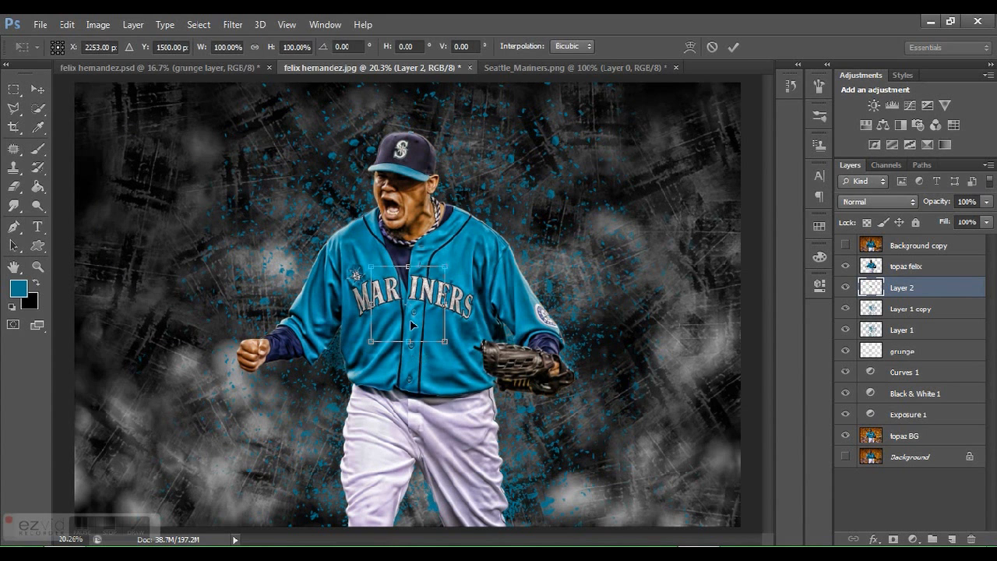
left_click_drag(400, 329, 280, 303)
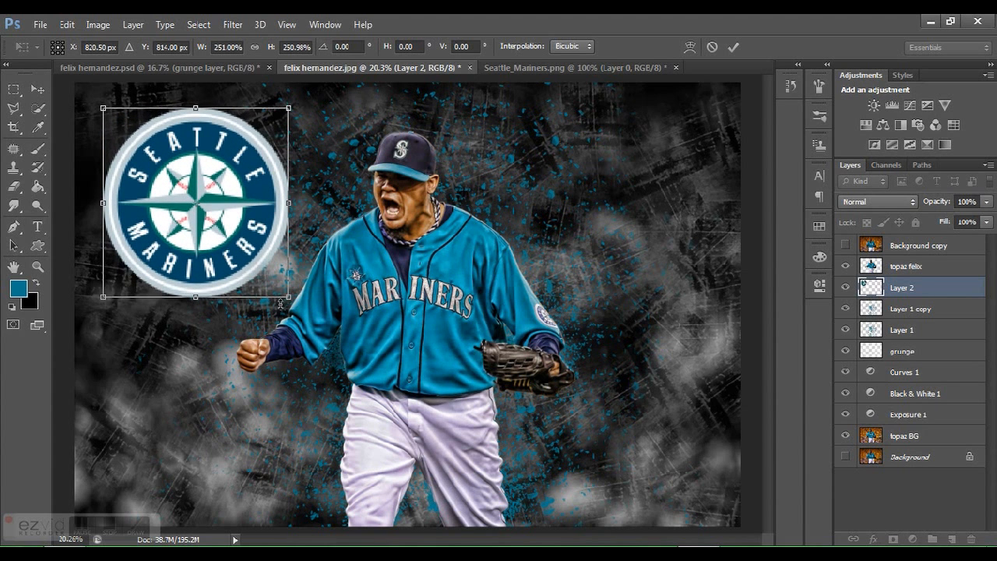
key("Return")
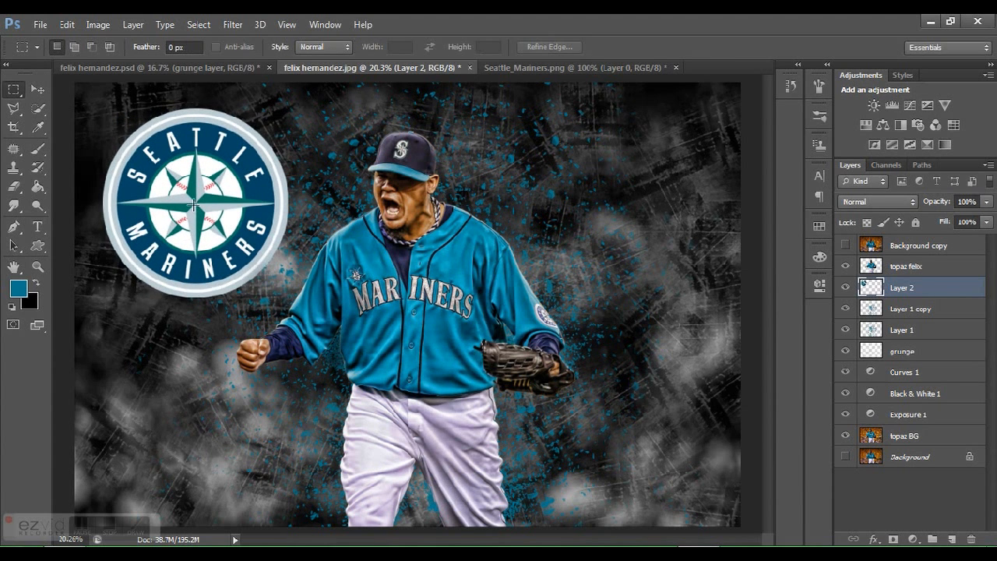
left_click_drag(197, 204, 176, 187)
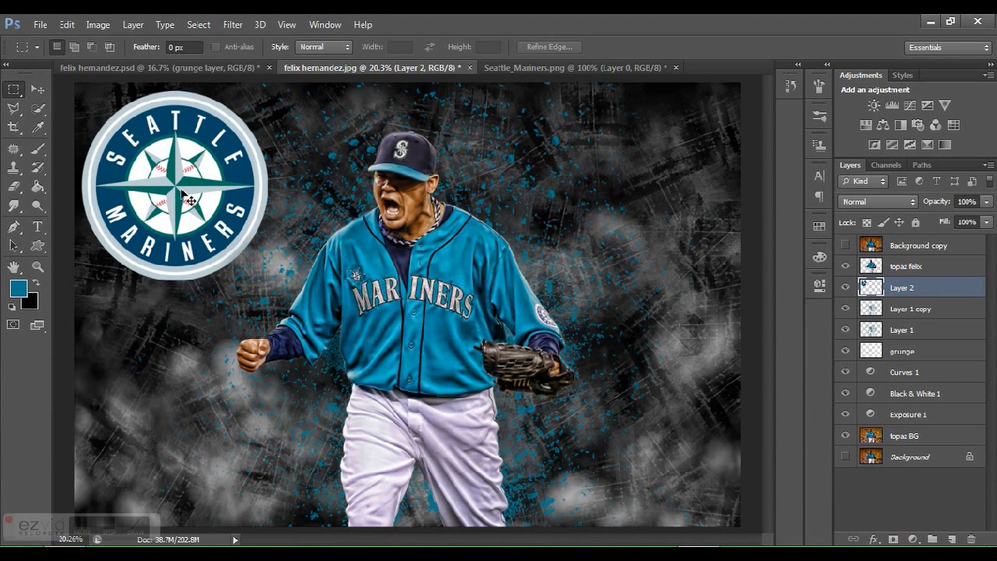
Check the blend mode and opacity of the M's logo layer in felix hernandez.psd, and return to felix hernandez.jpg
left_click(201, 73)
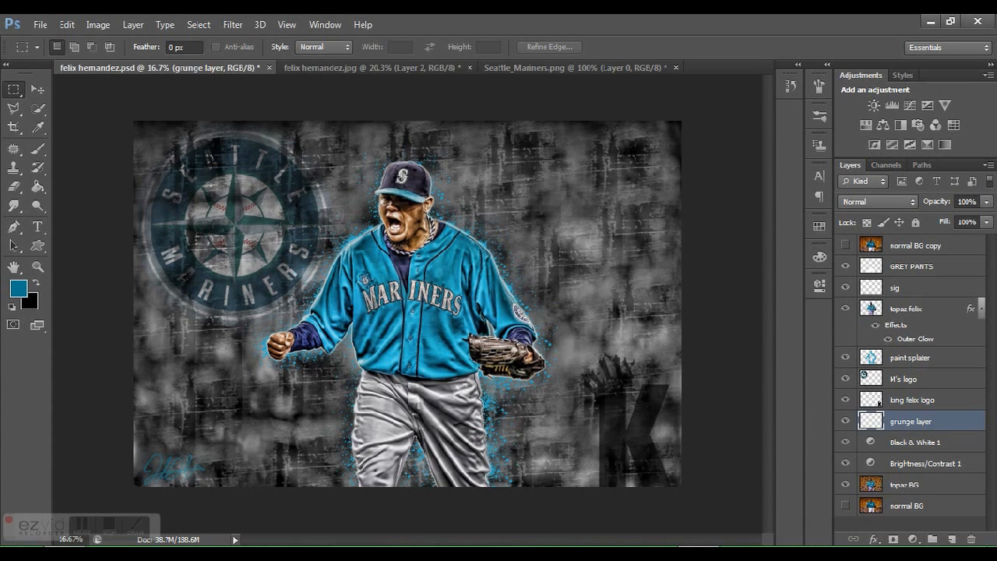
left_click(905, 382)
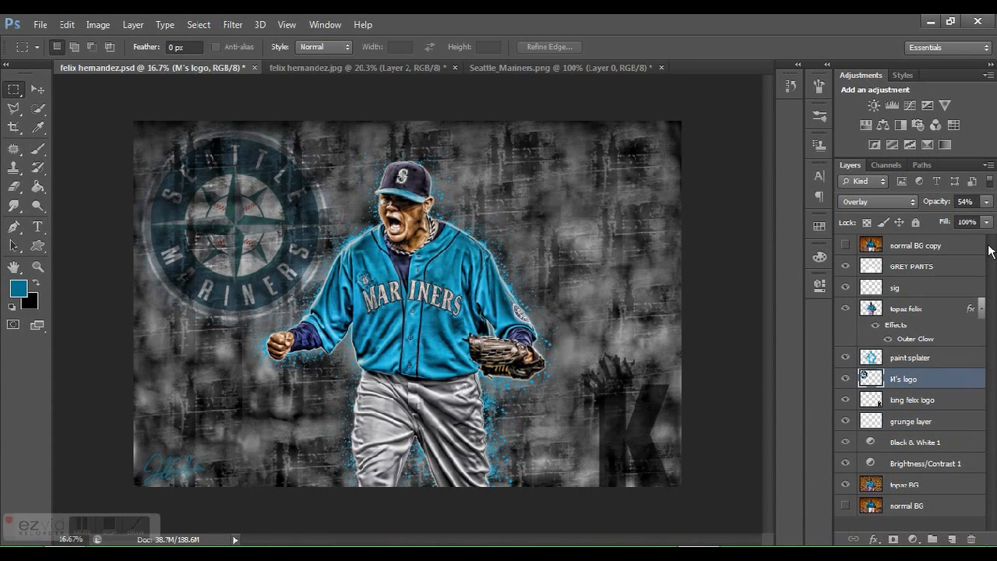
left_click(342, 70)
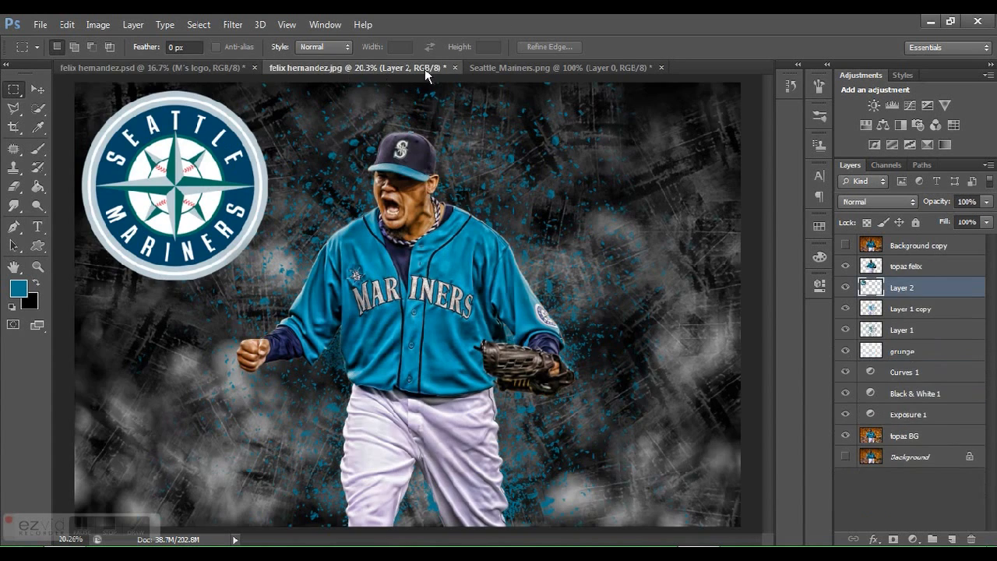
Set the blend mode of the pasted Mariners logo layer to Overlay
left_click(901, 205)
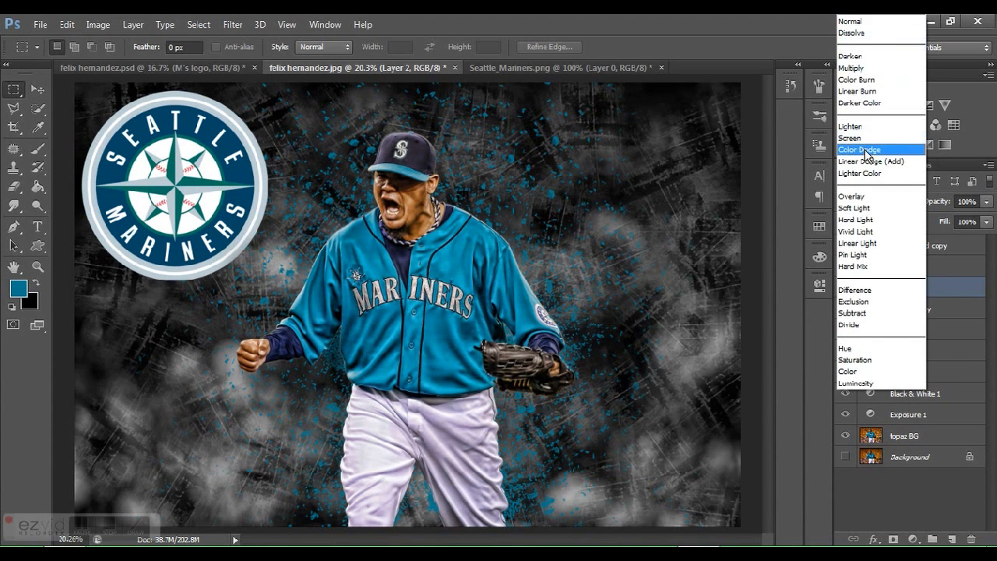
left_click(873, 209)
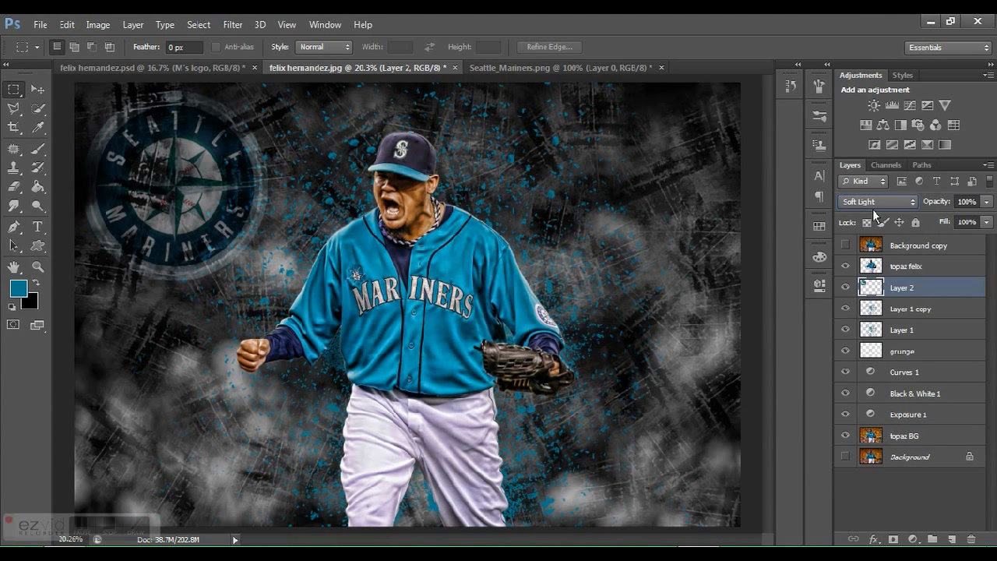
key("Up")
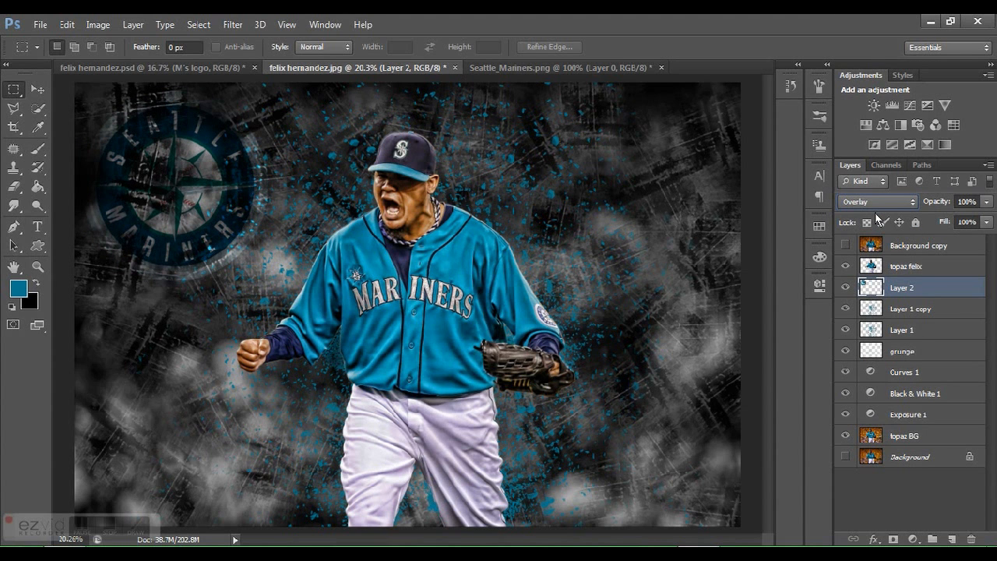
Try a Brightness/Contrast adjustment layer with brightness 23 above the Mariners logo layer, and delete it
left_click(874, 105)
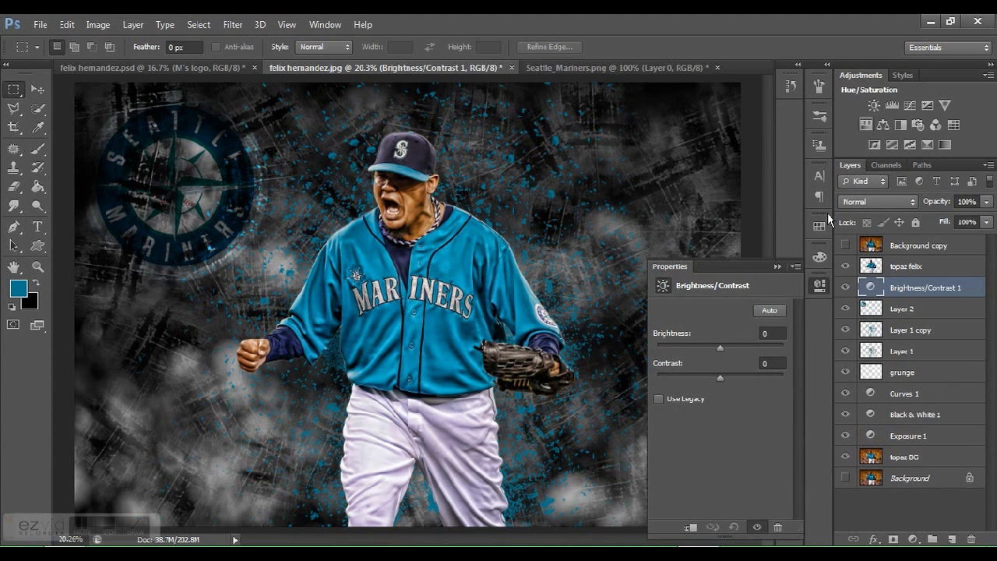
left_click(730, 347)
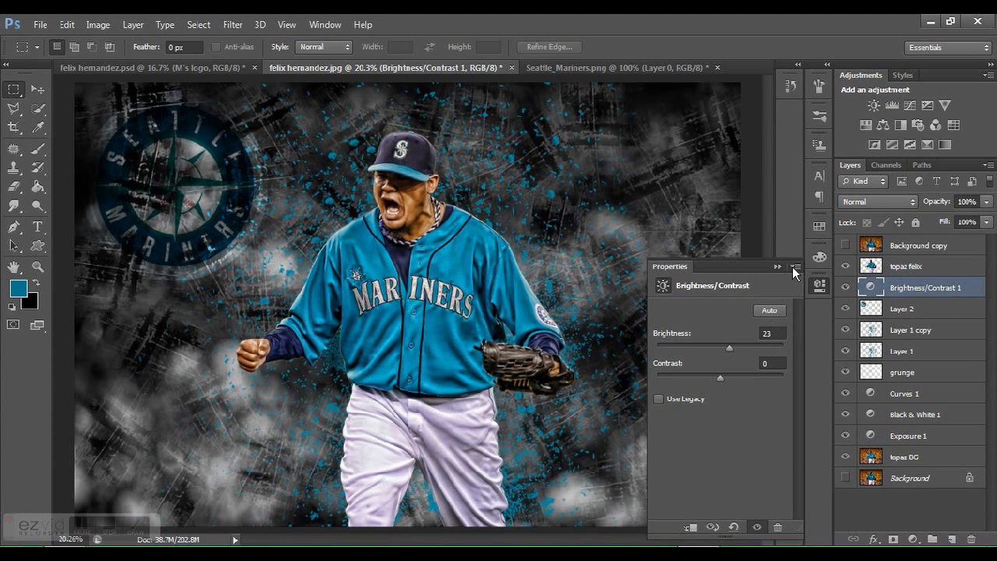
right_click(919, 288)
left_click(666, 385)
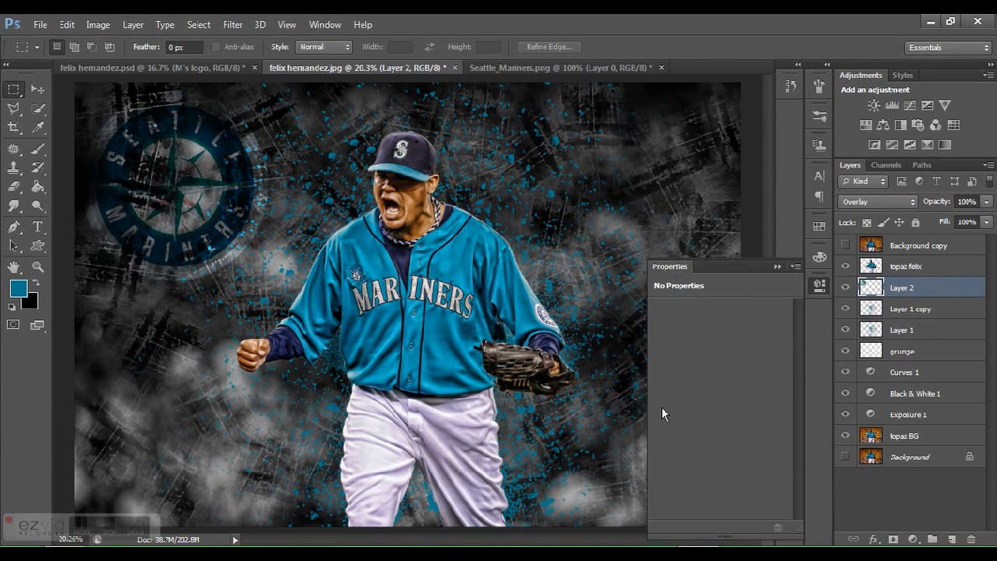
left_click(777, 266)
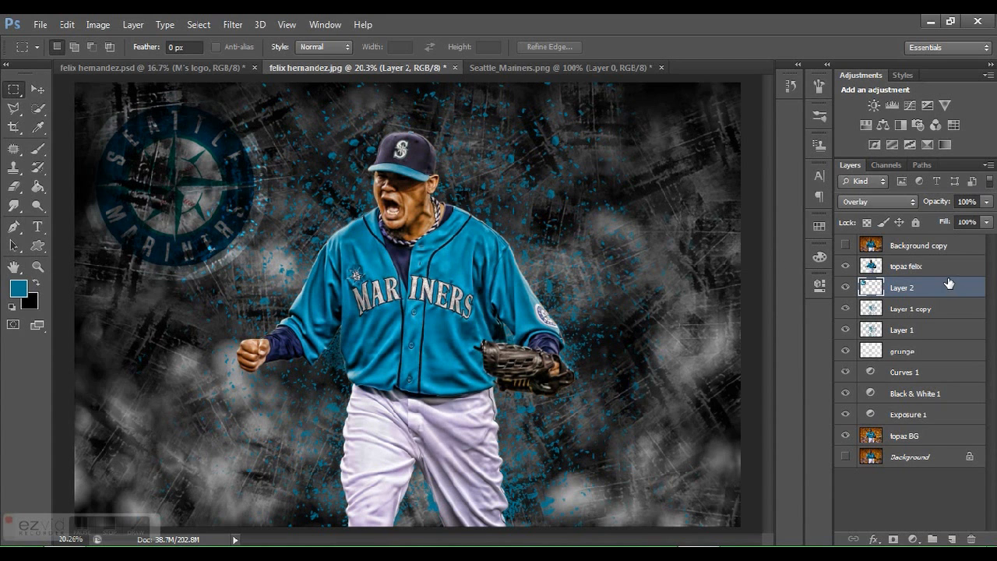
Enlarge the Mariners logo slightly and reposition it in the upper-left corner of the image
key("ctrl+t")
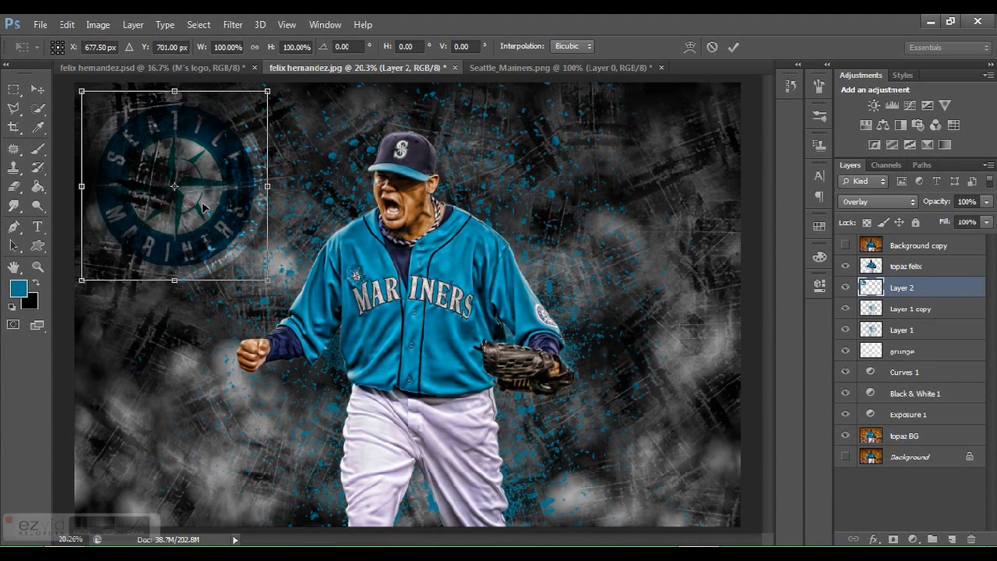
left_click_drag(214, 208, 230, 207)
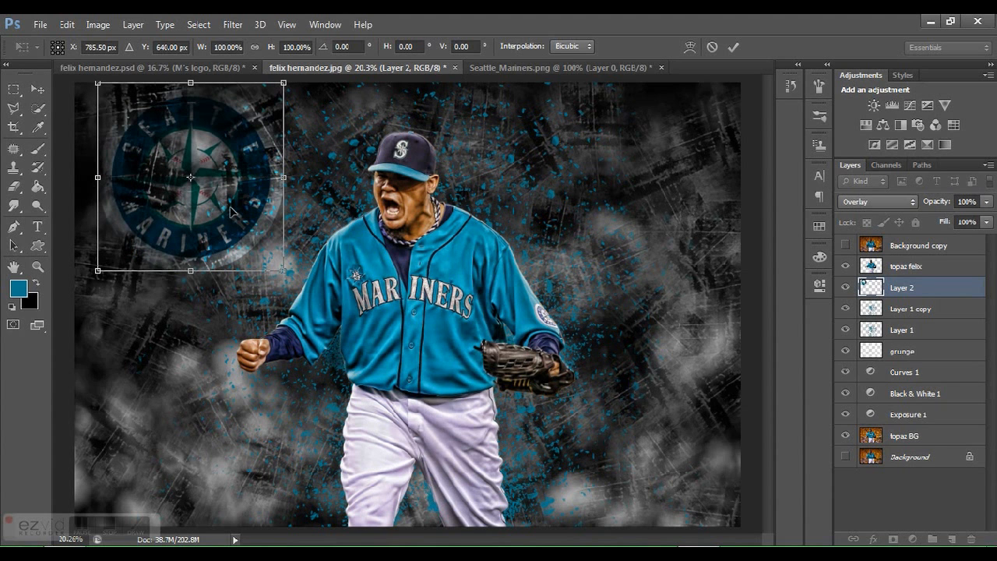
key("Return")
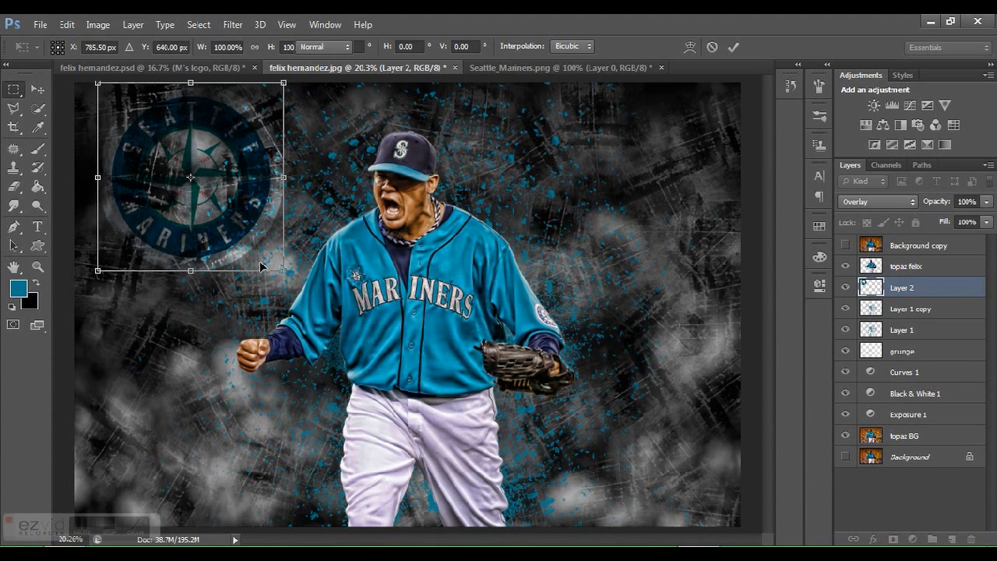
key("ctrl+t")
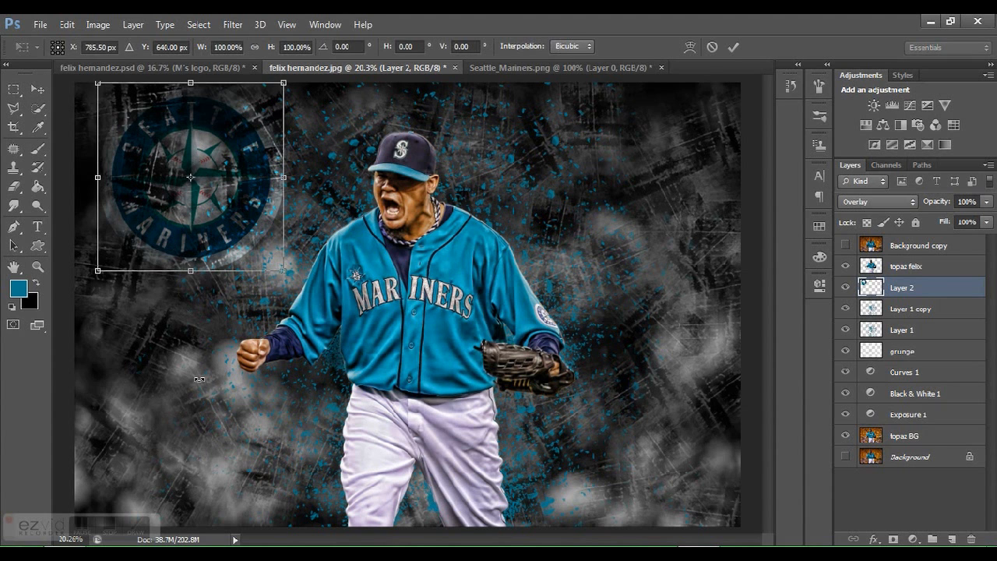
left_click_drag(279, 268, 296, 287)
left_click_drag(238, 243, 230, 248)
key("Return")
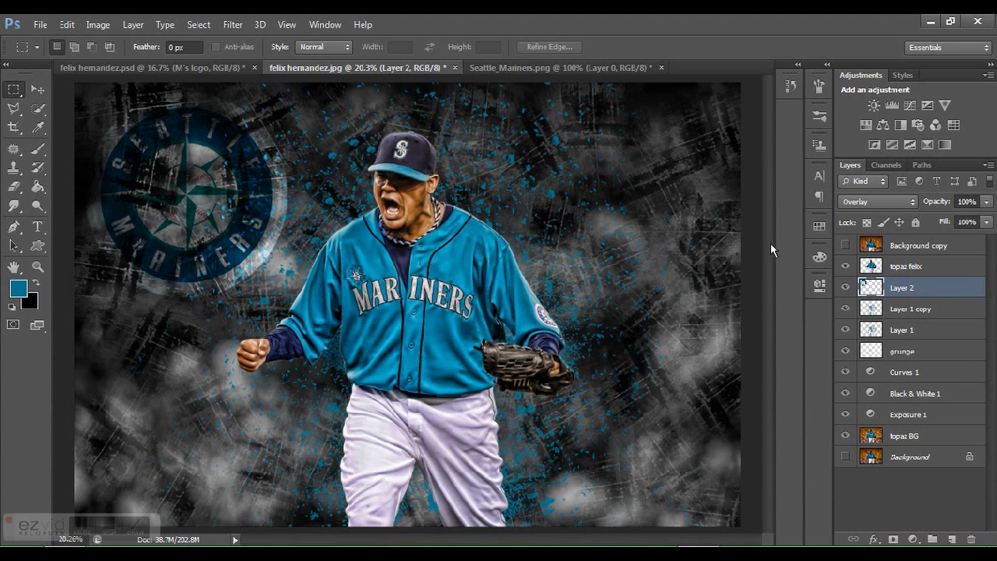
Check the blend mode and opacity of the king felix logo layer in felix hernandez.psd, and return to felix hernandez.jpg
left_click(201, 64)
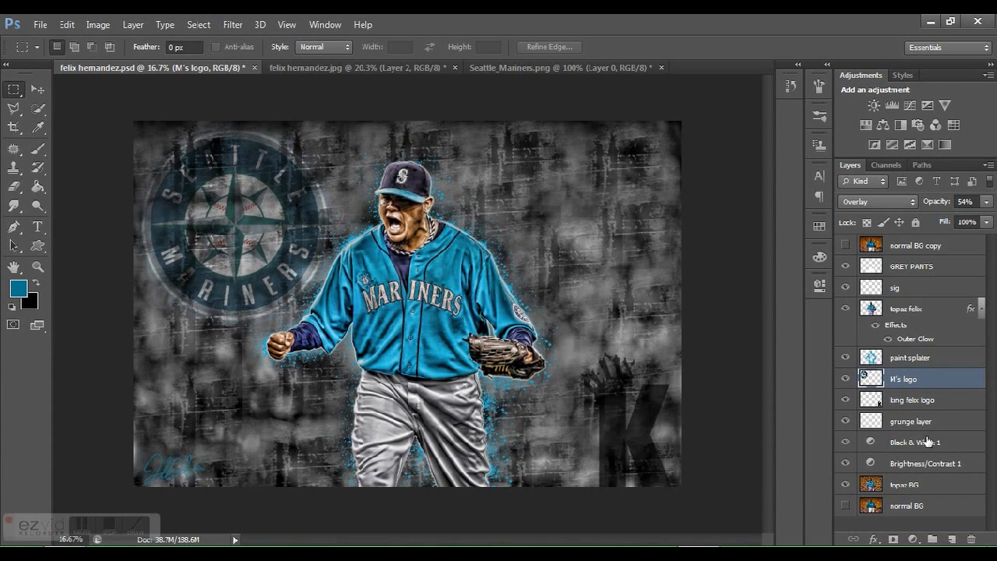
left_click(934, 400)
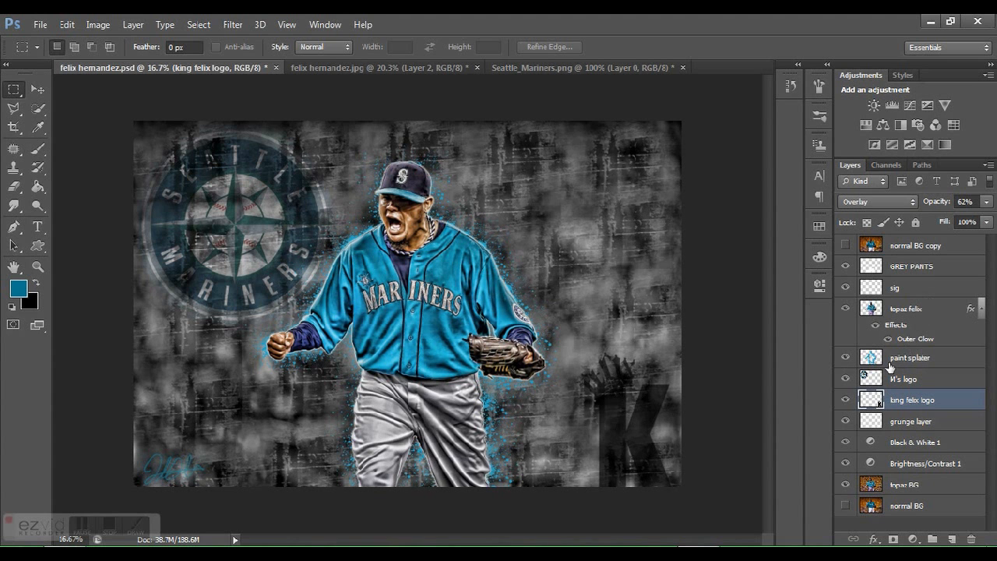
left_click(406, 68)
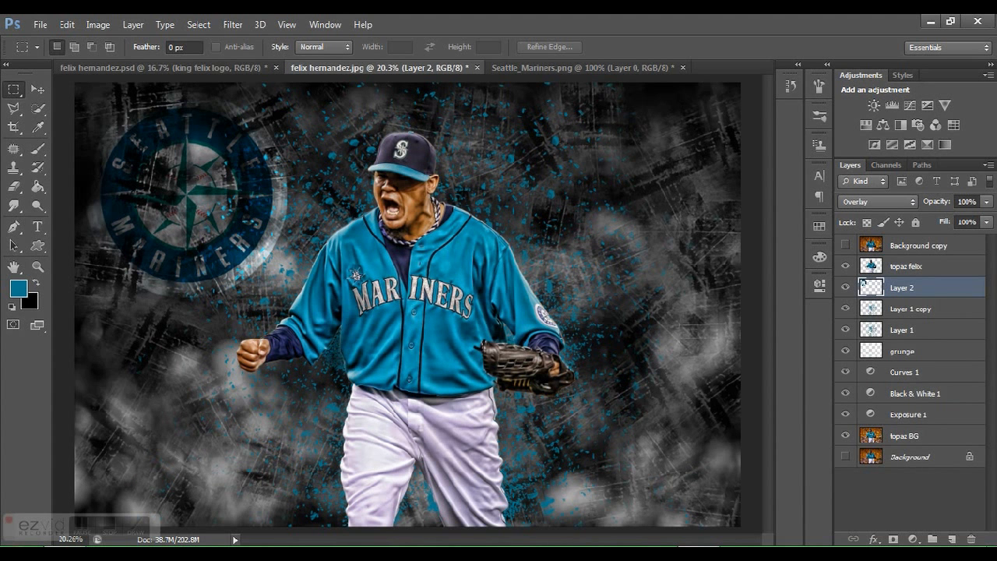
Open the crowned K logo image 15-kings-court-kcloth.jpg
key("ctrl+o")
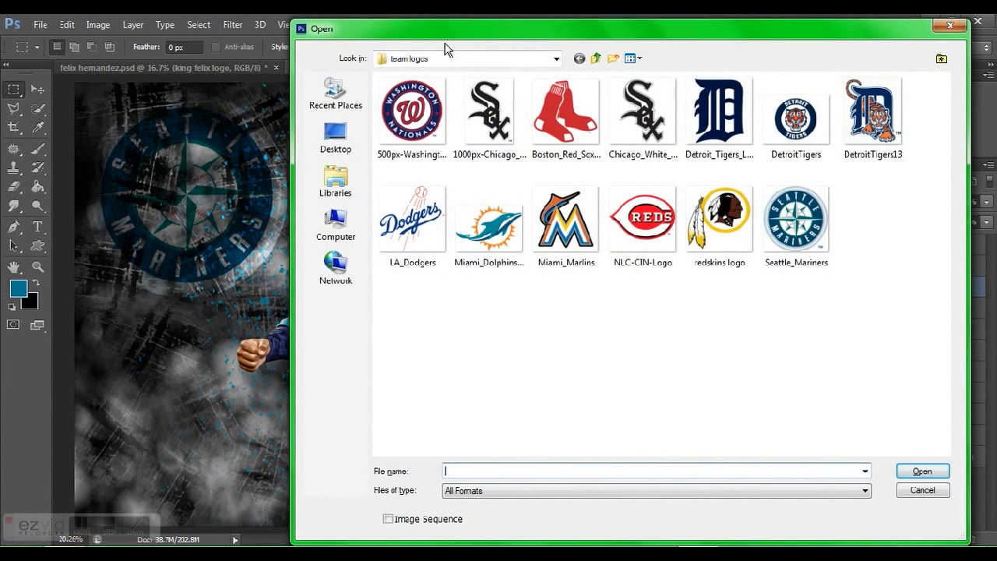
left_click(589, 58)
left_click(486, 225)
double_click(486, 224)
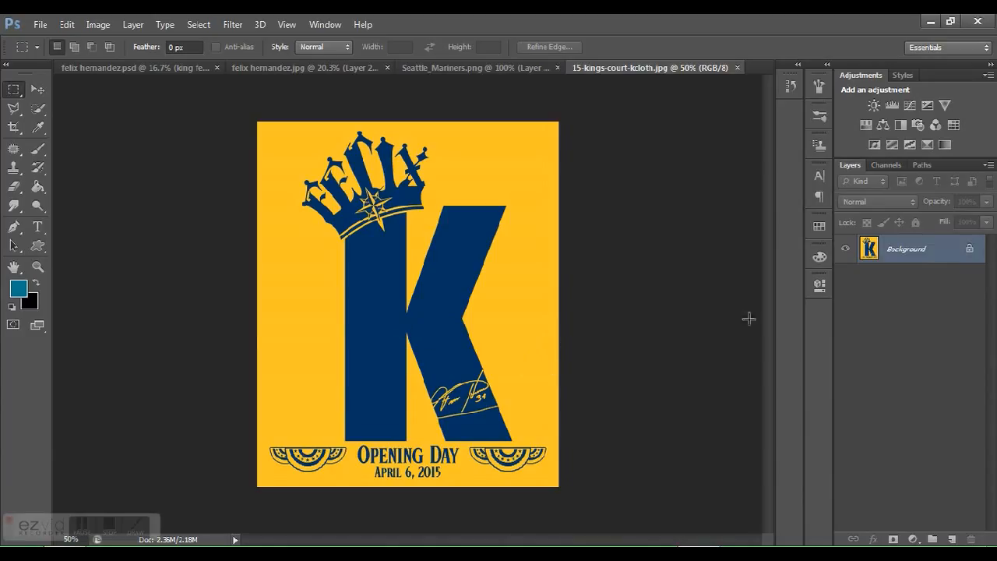
Duplicate the king felix logo layer in felix hernandez.psd and move the copy to the top of the layer stack
left_click(143, 68)
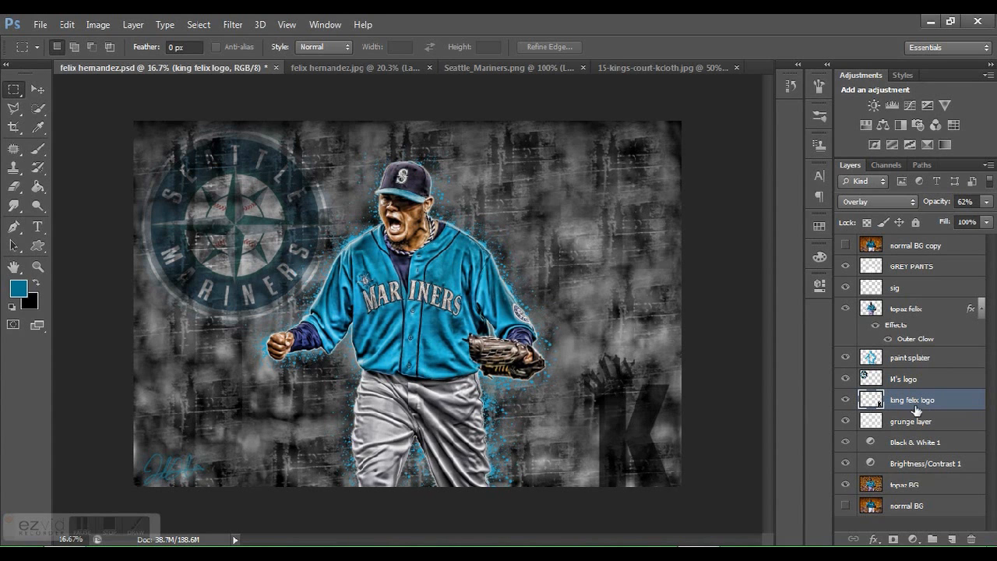
key("ctrl+j")
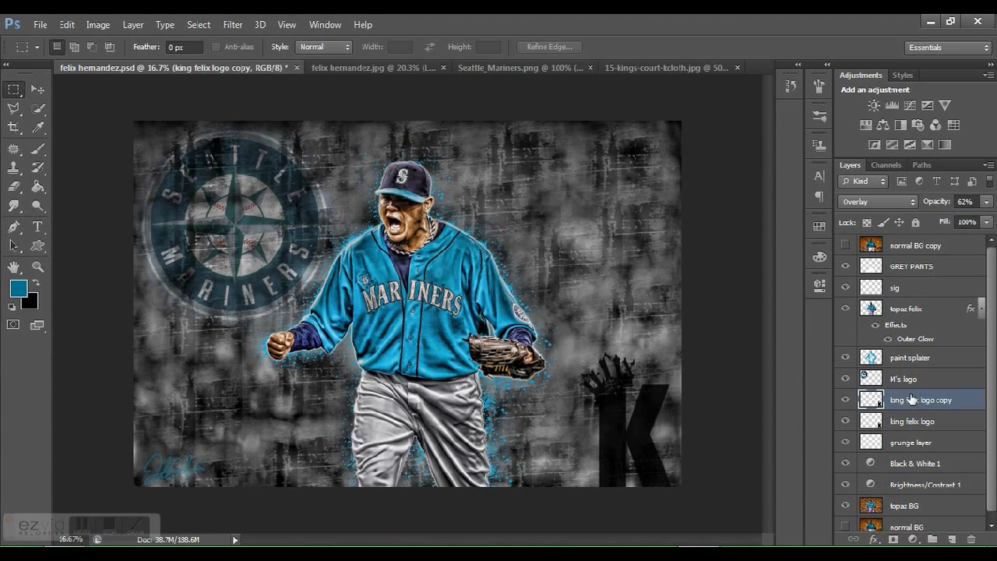
left_click_drag(904, 396, 841, 249)
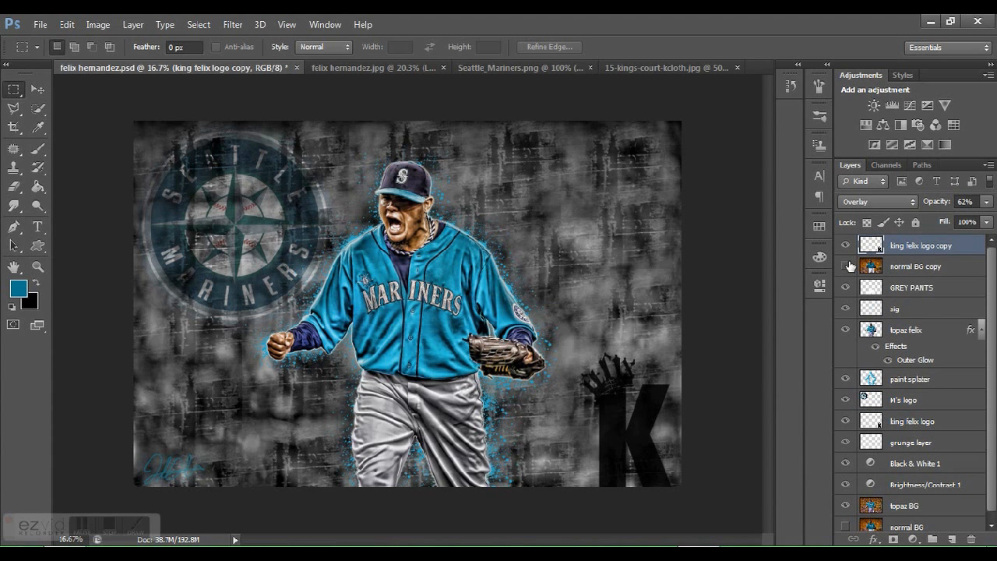
left_click(847, 266)
left_click(846, 267)
Copy the king felix logo copy layer from felix hernandez.psd into felix hernandez.jpg, and dock the documents together again
left_click_drag(921, 247, 141, 156)
left_click_drag(935, 246, 739, 215)
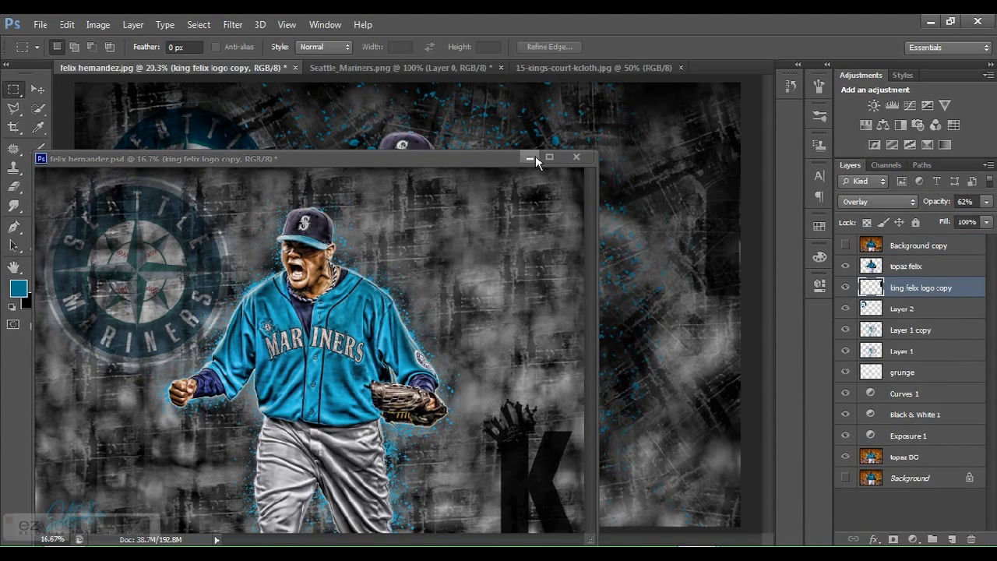
left_click_drag(468, 156, 234, 70)
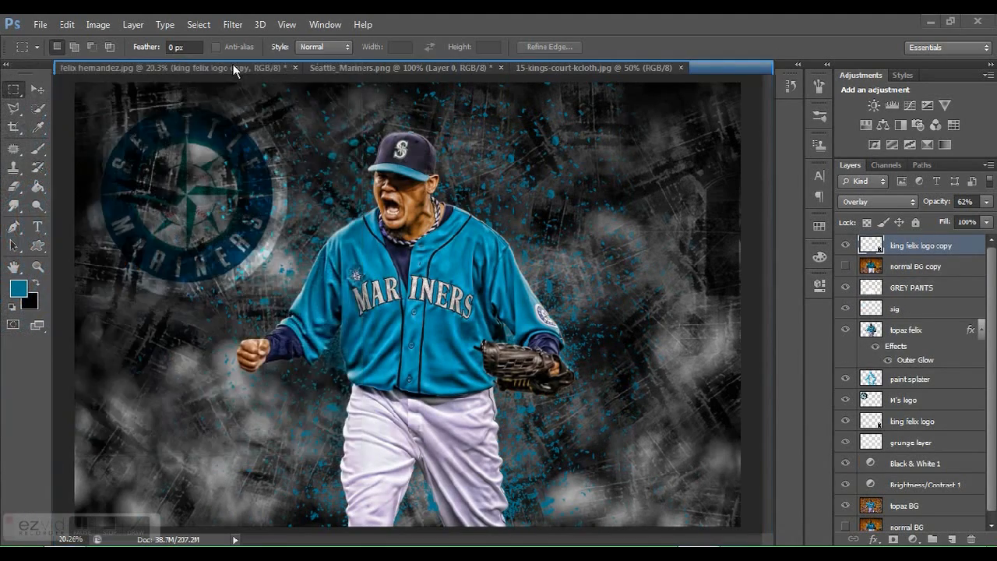
left_click(101, 67)
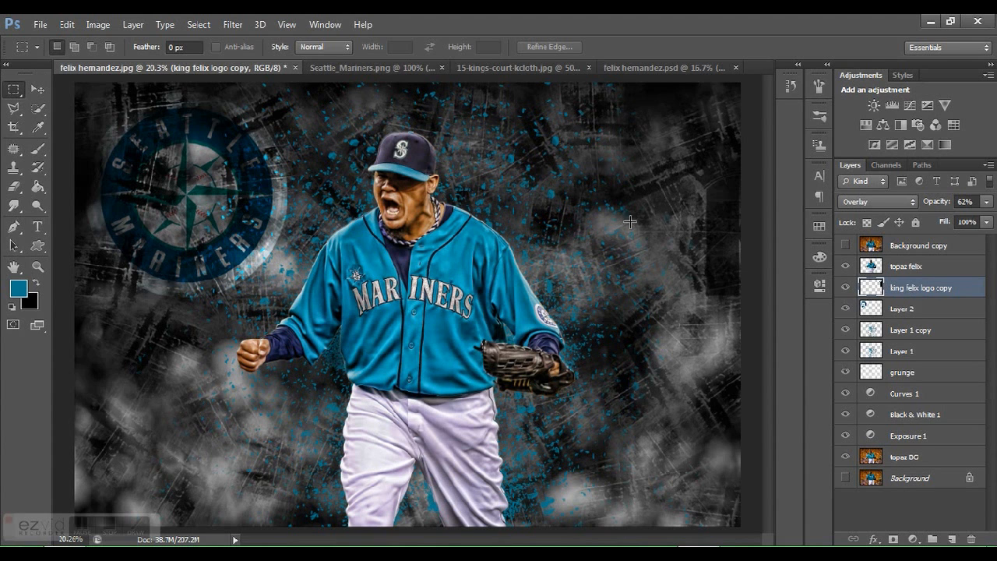
Place the crowned K logo in the lower-right corner of the image and move its layer directly above the grunge layer
key("ctrl+t")
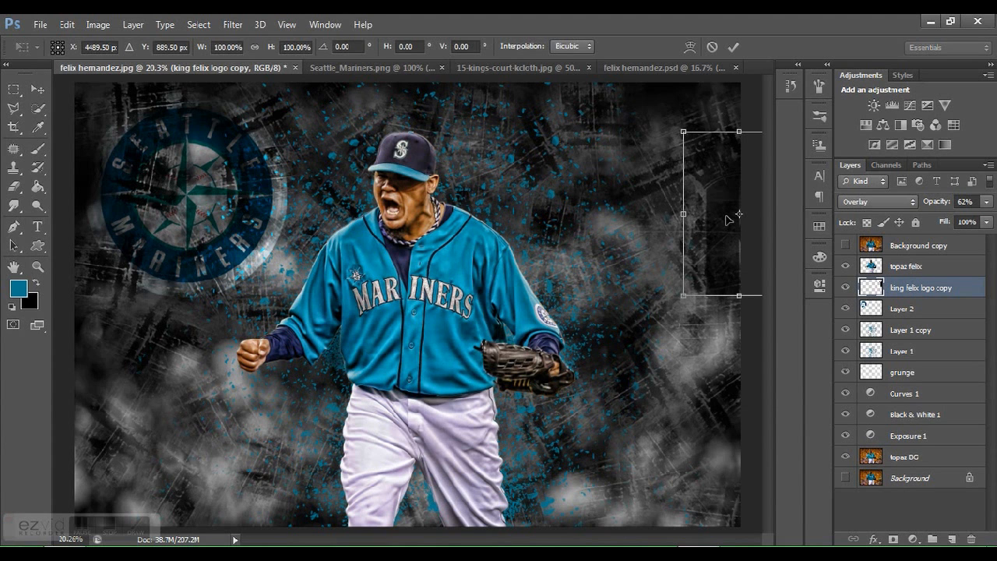
left_click_drag(704, 264, 669, 470)
key("Return")
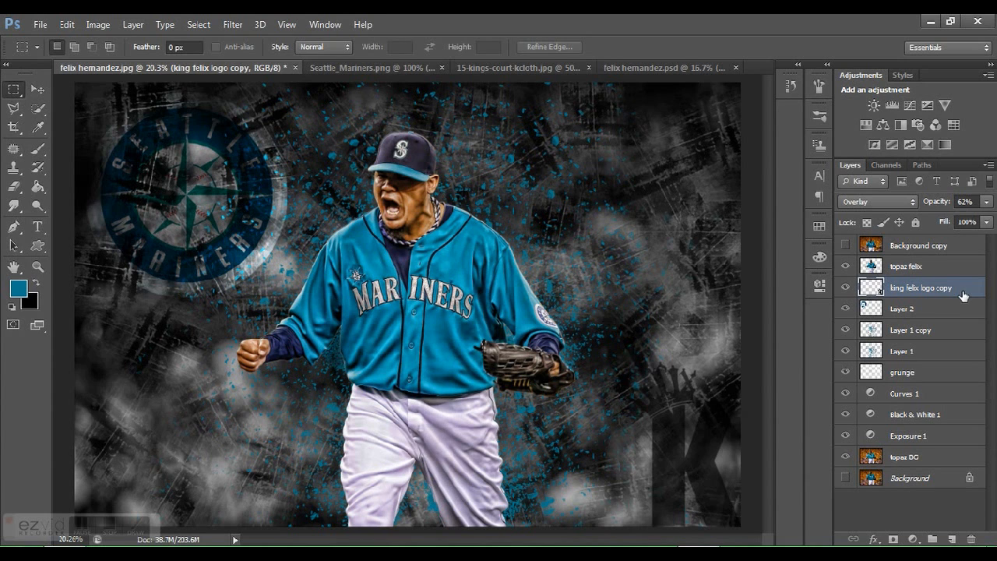
left_click_drag(951, 289, 964, 353)
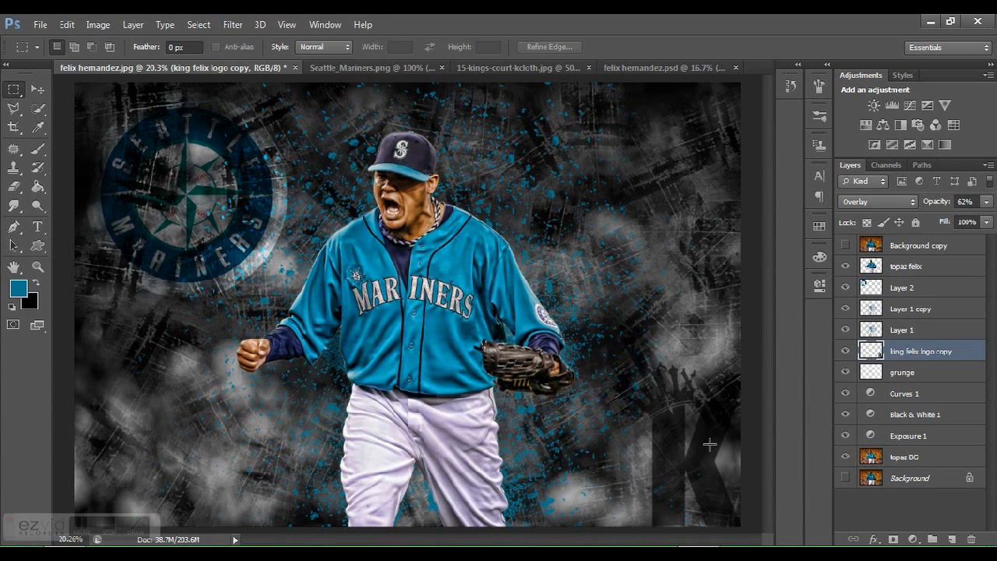
Try the Normal blend mode on the king felix logo copy layer, and restore Overlay
left_click(916, 204)
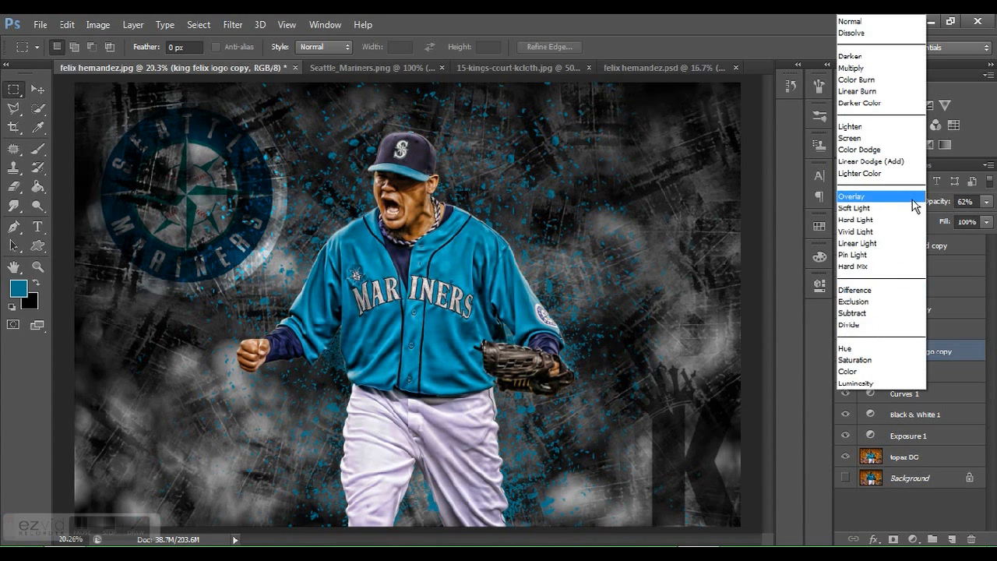
left_click(888, 25)
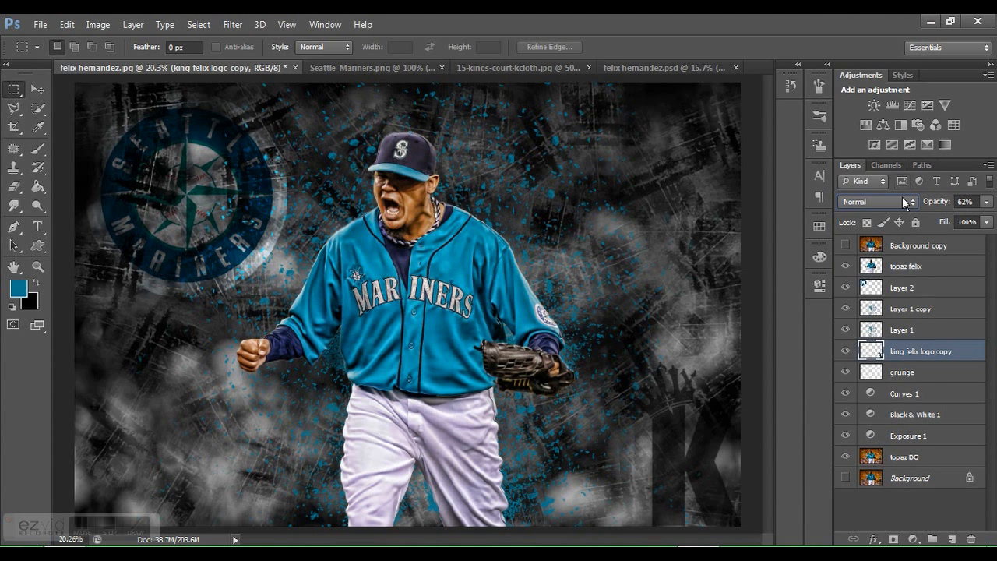
left_click(904, 203)
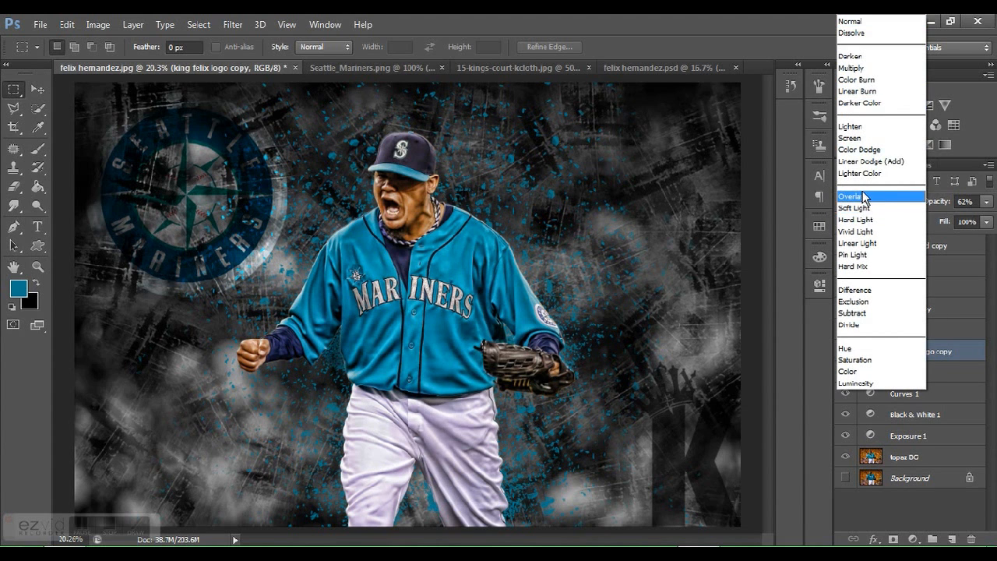
left_click(865, 196)
Set the opacity of the king felix logo copy layer to 65%
left_click(986, 201)
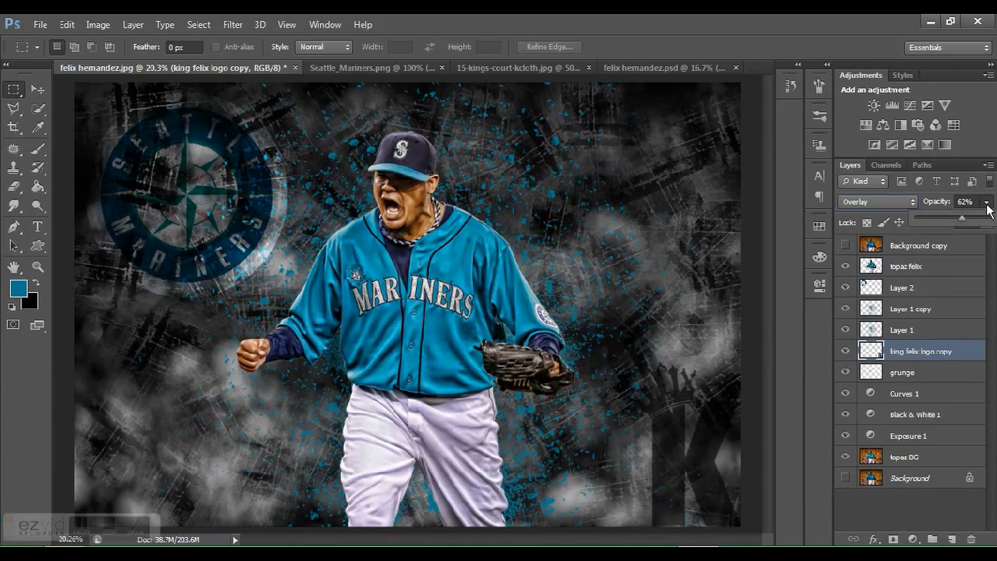
left_click(984, 219)
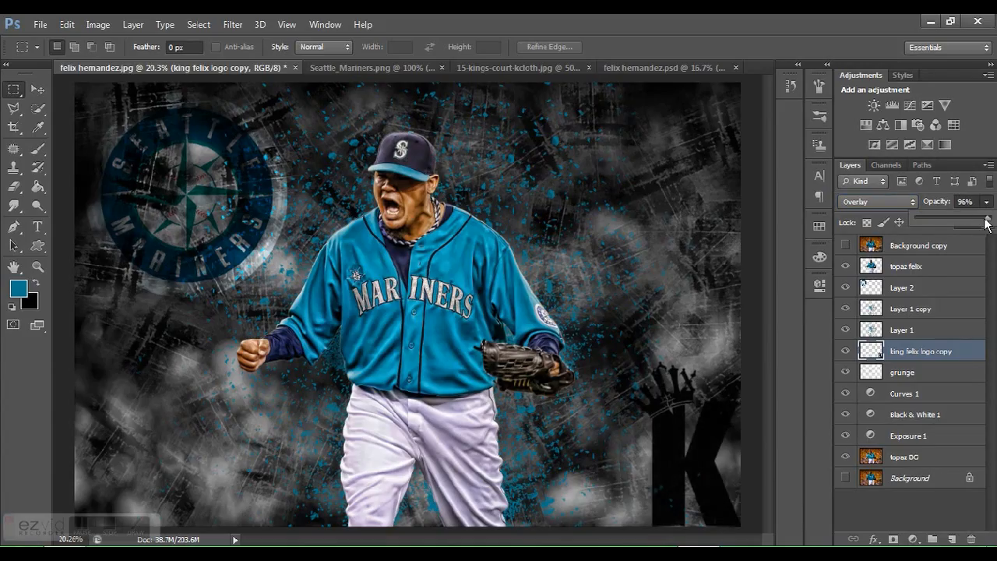
left_click_drag(986, 221, 996, 220)
left_click_drag(991, 222, 966, 232)
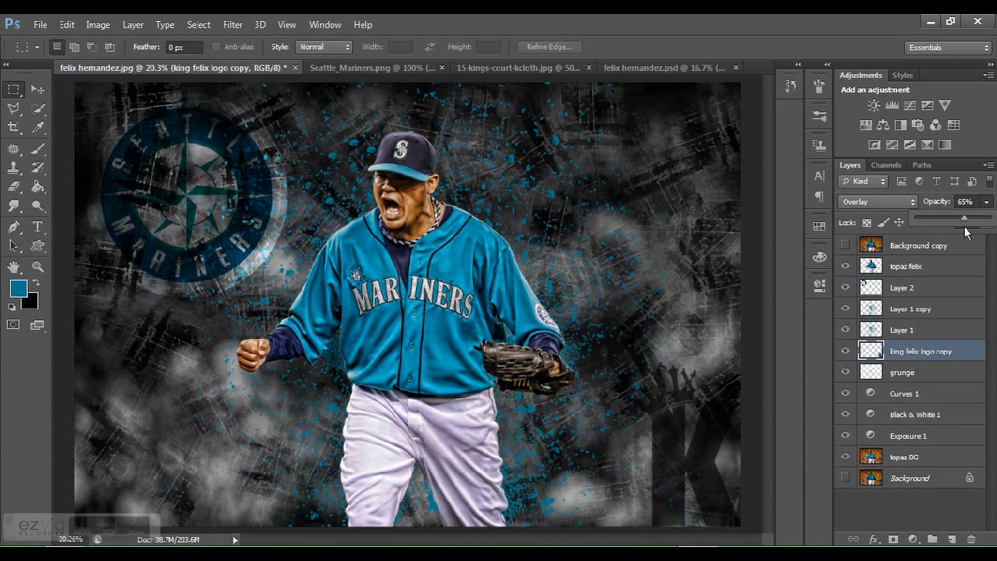
left_click(881, 390)
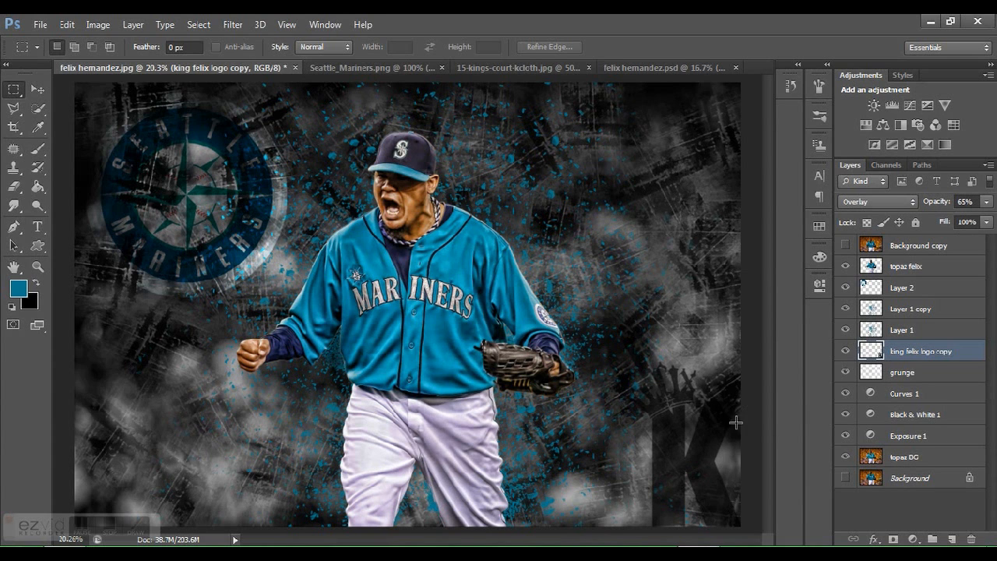
Add a Curves adjustment layer above Layer 2 and raise its RGB curve from input 164 to output 172
left_click(912, 268)
left_click(920, 293)
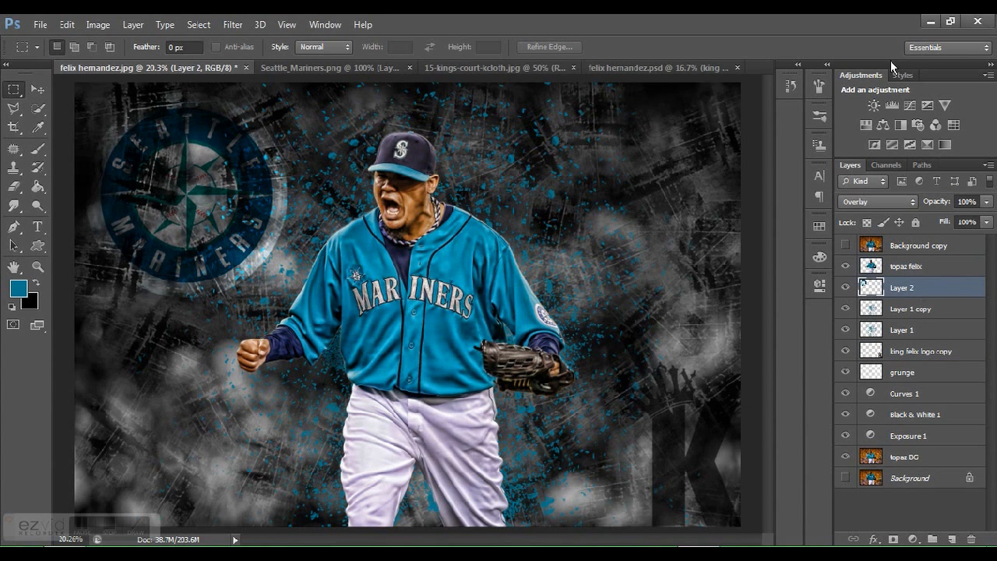
left_click(909, 105)
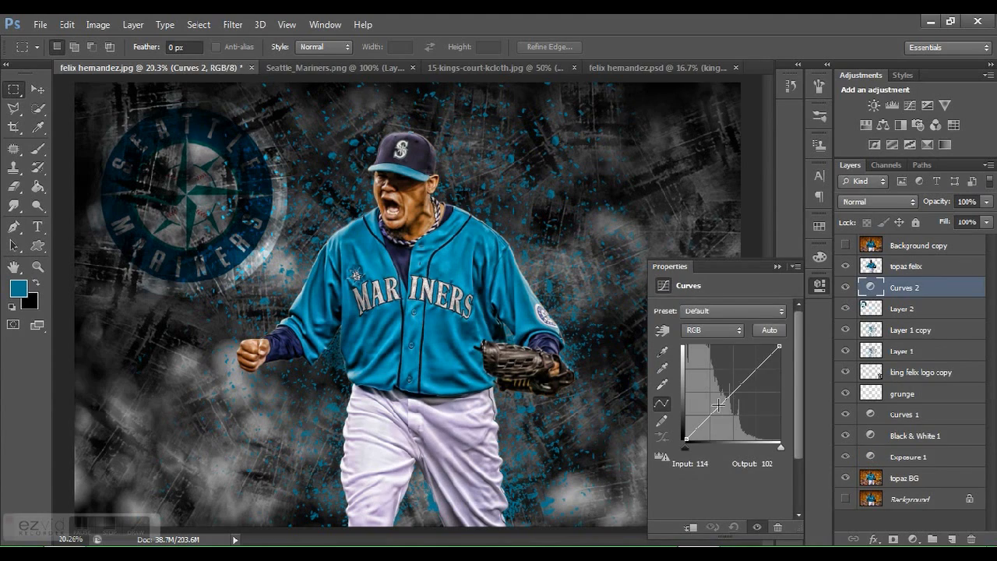
left_click_drag(717, 403, 746, 376)
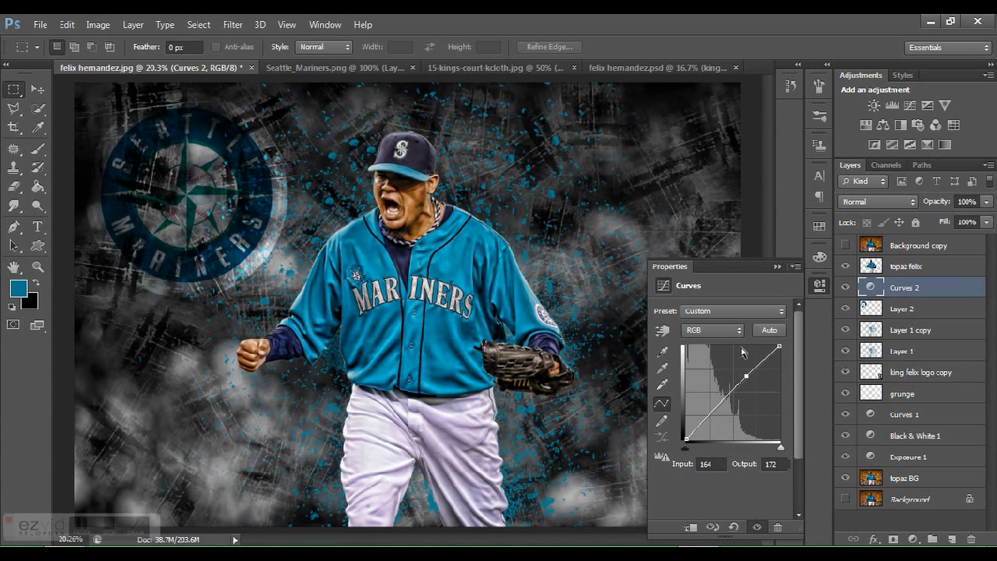
key("Return")
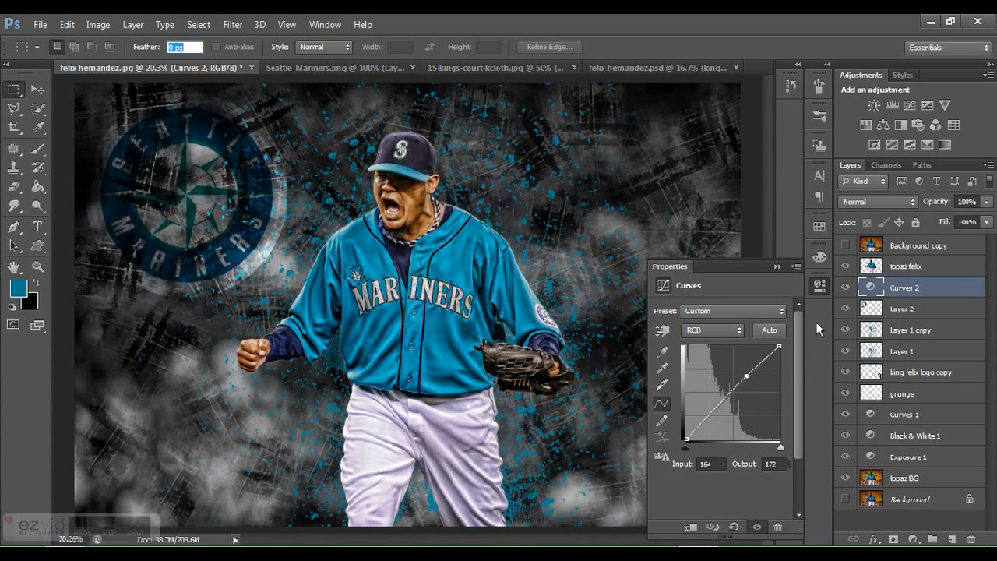
left_click(776, 267)
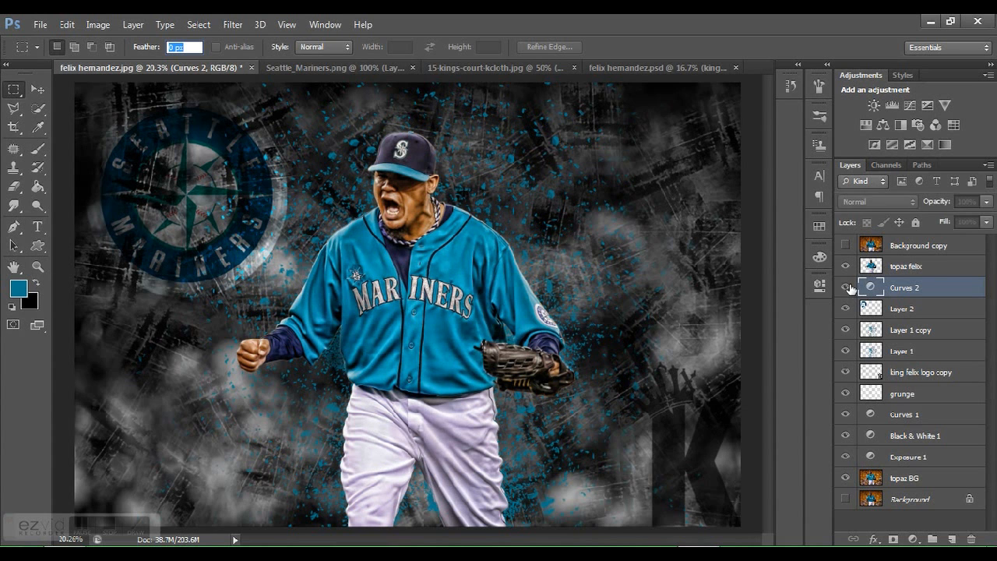
Create a new layer above the topaz felix layer and choose the signature preset for the Brush tool
left_click(898, 268)
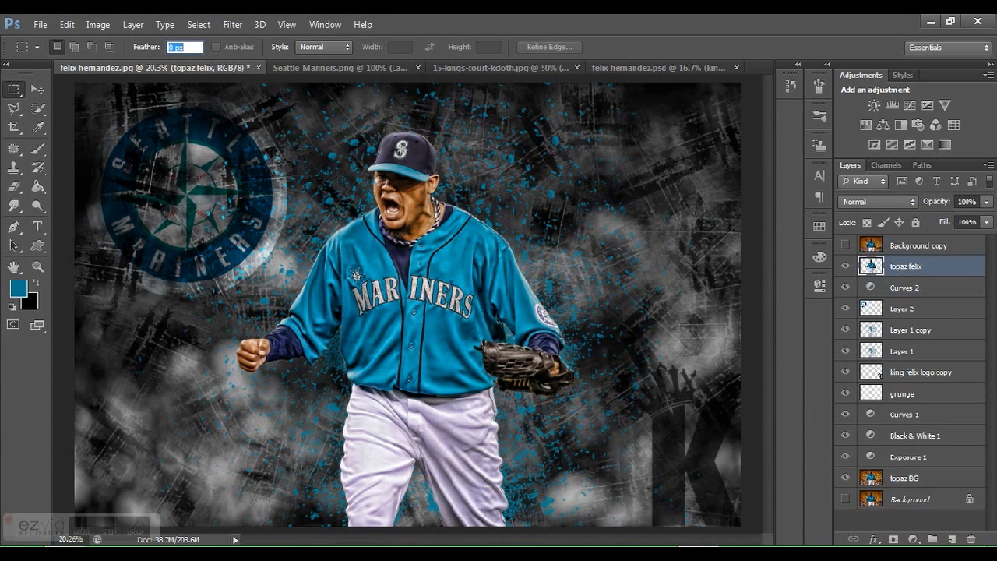
left_click(952, 538)
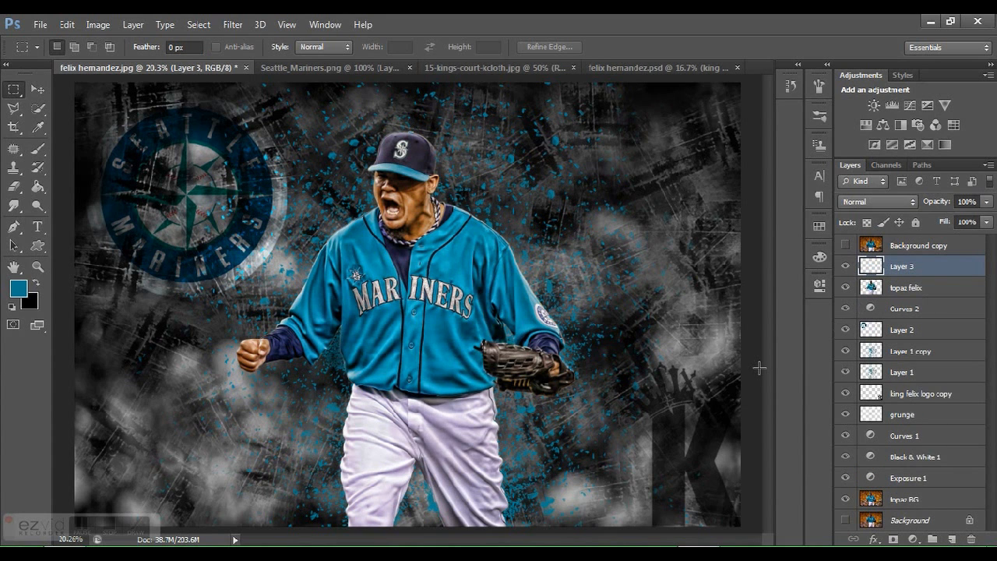
key("b")
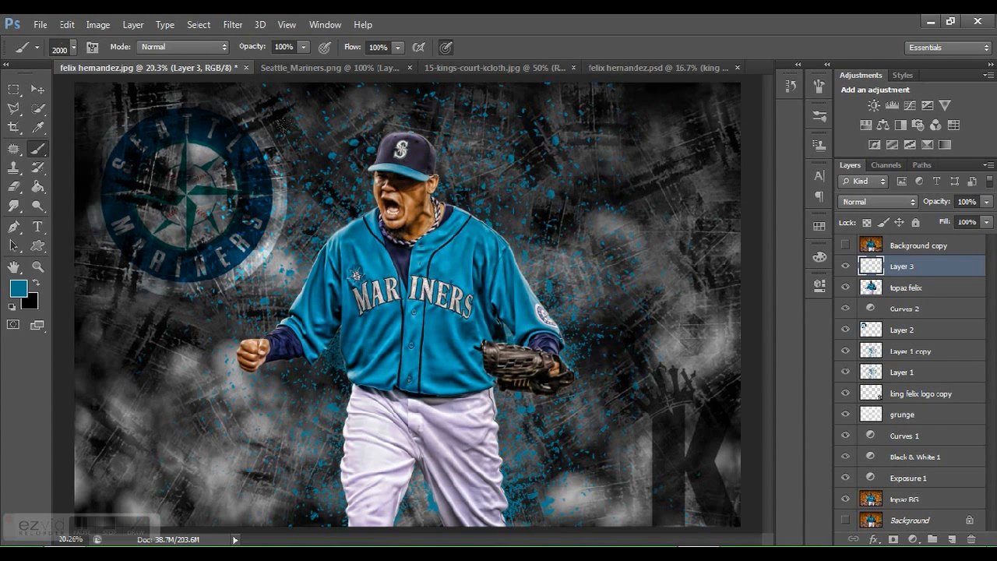
right_click(434, 177)
scroll(547, 365, "up", 5)
scroll(548, 365, "up", 5)
left_click(469, 295)
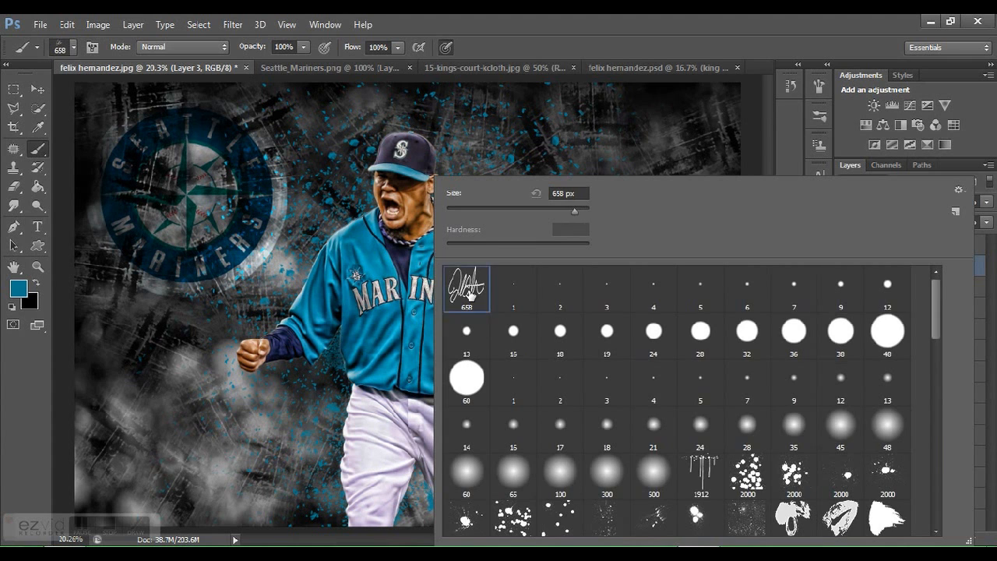
left_click(469, 294)
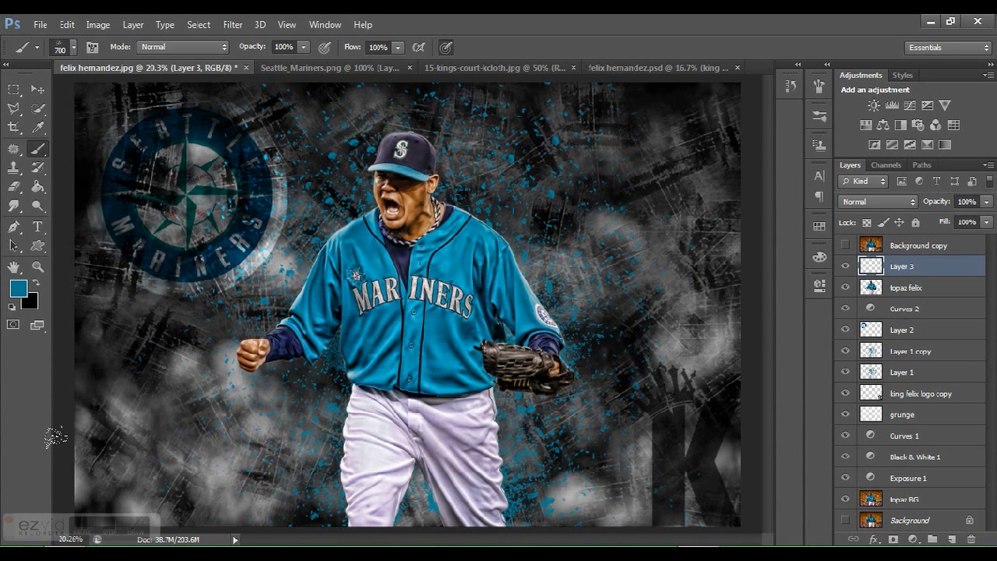
Set the brush size to 600 px and stamp the signature once in teal in the image's lower-left corner
key("bracketleft")
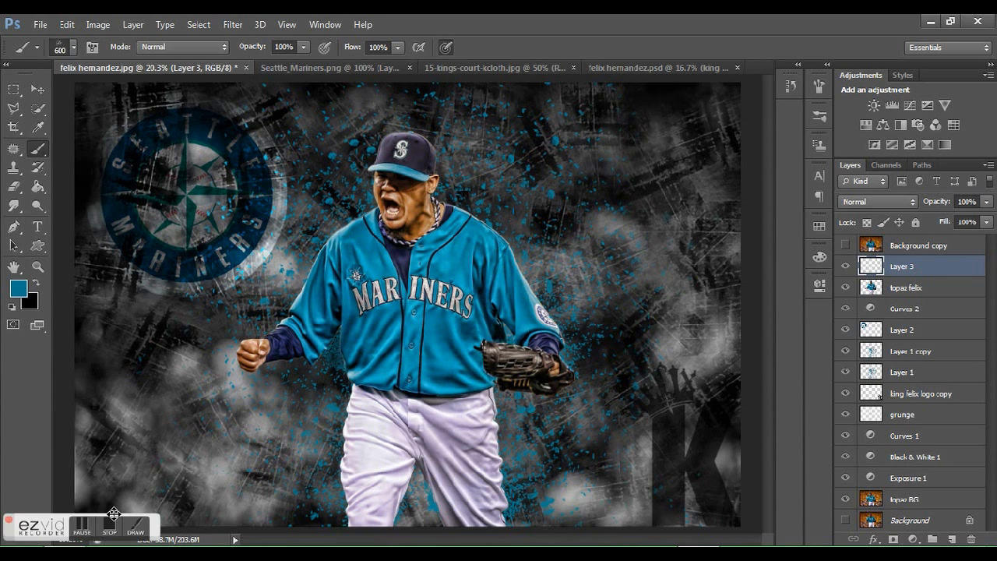
left_click_drag(56, 523, 780, 65)
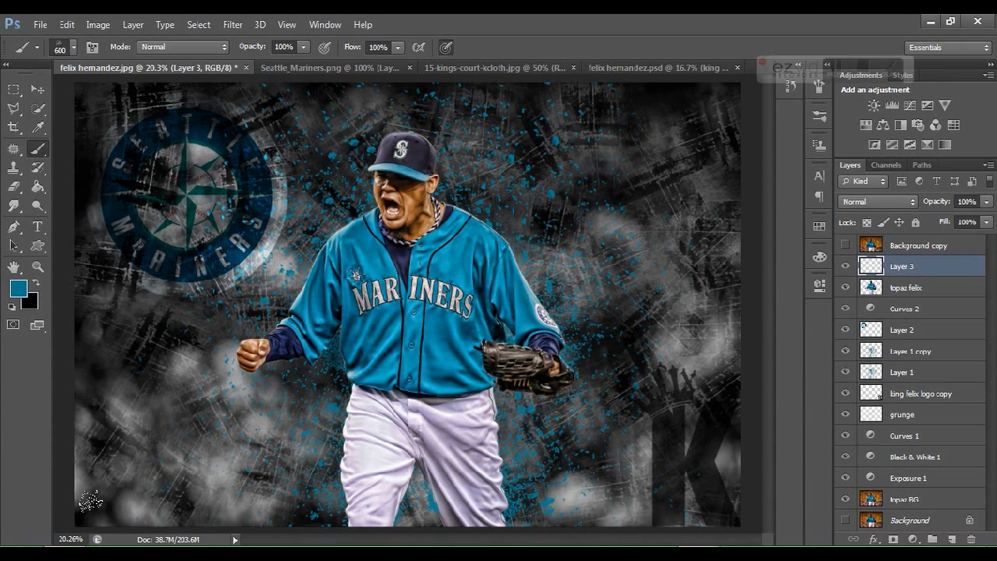
left_click(125, 502)
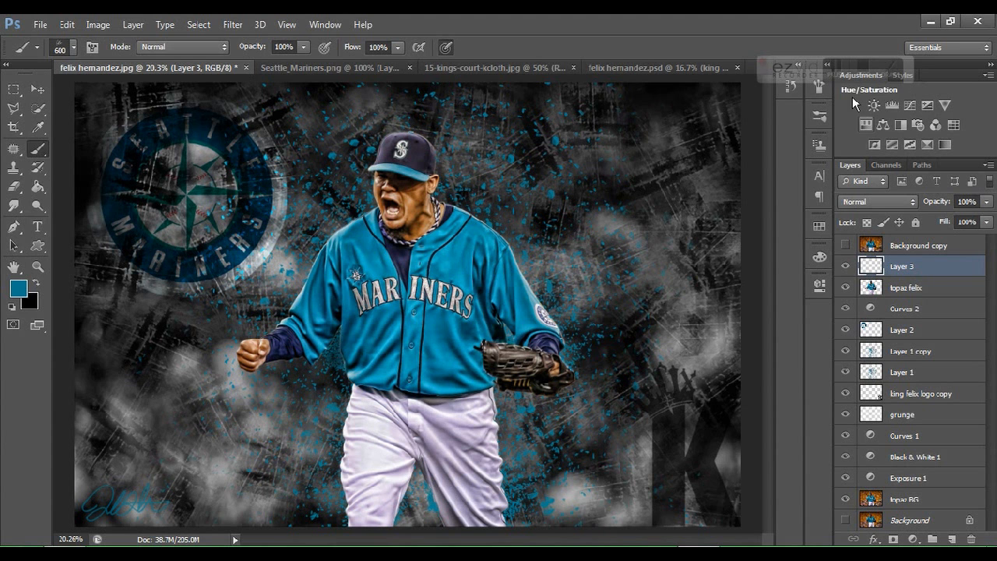
Compare the edit with the original photo by showing the Background copy layer briefly and hiding it again
left_click(845, 246)
mouse_move(844, 75)
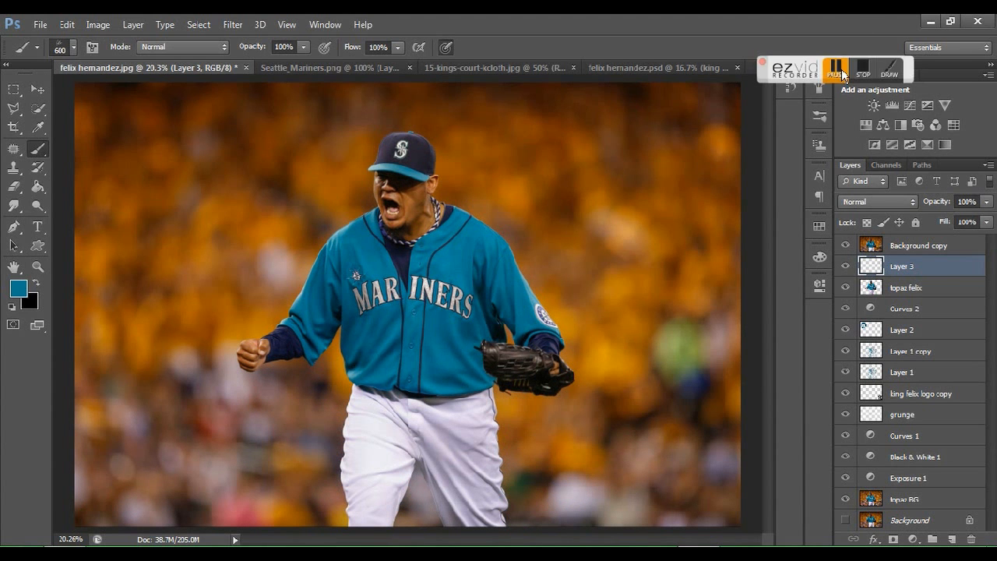
left_click(845, 246)
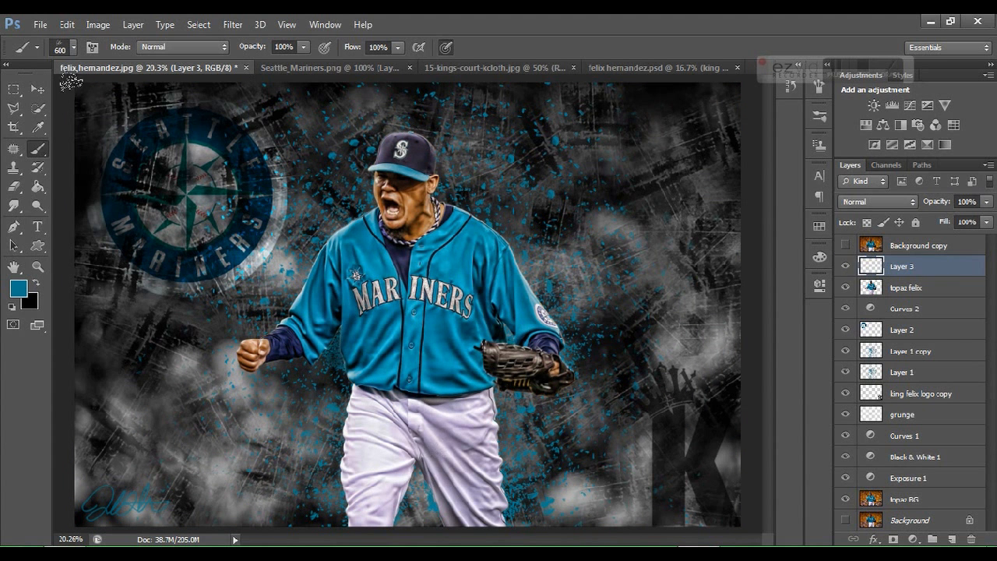
Try saving the document in Photoshop PSD format as felix hernandez.psd in the photoshop saves folder
left_click(37, 26)
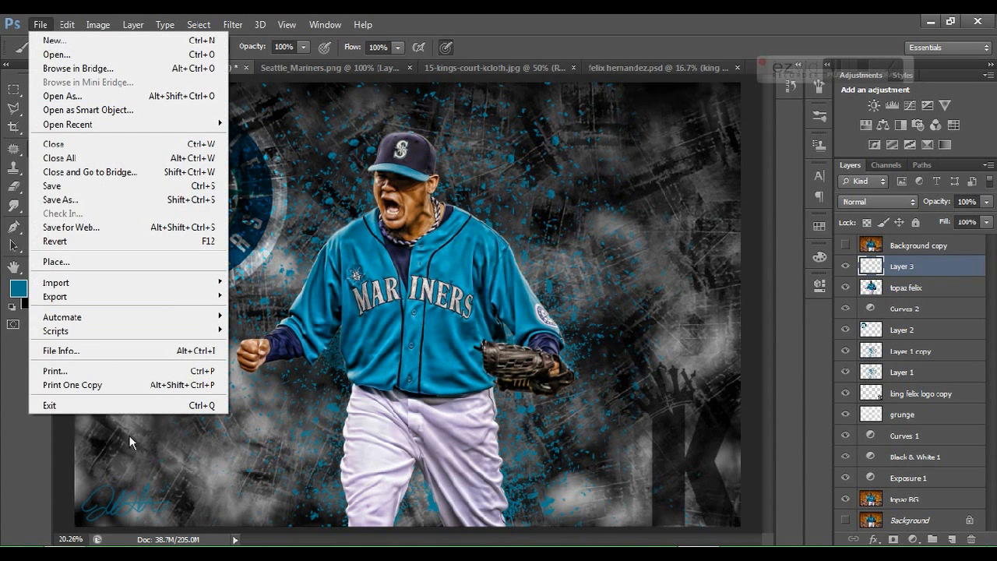
left_click(109, 200)
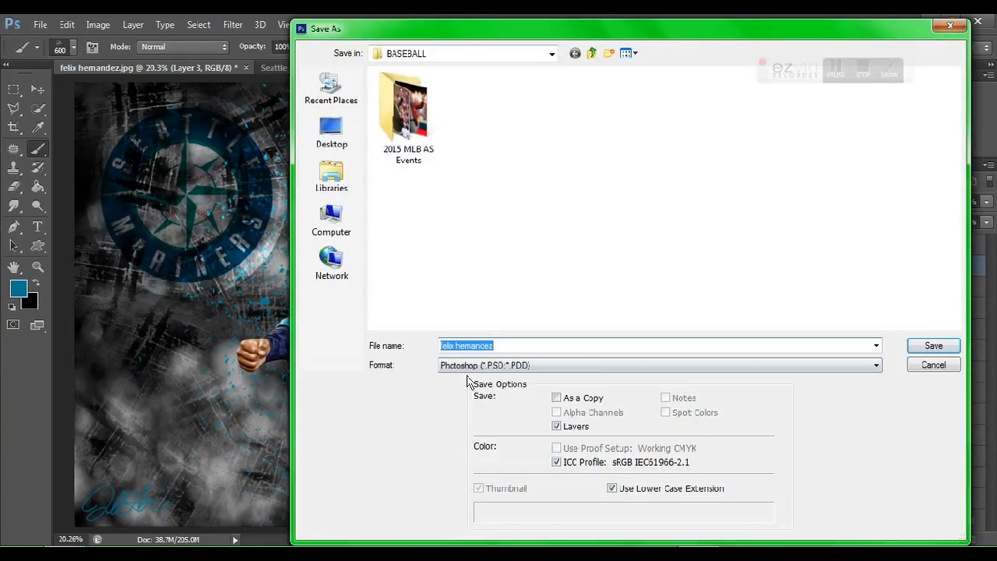
left_click(592, 54)
left_click(592, 55)
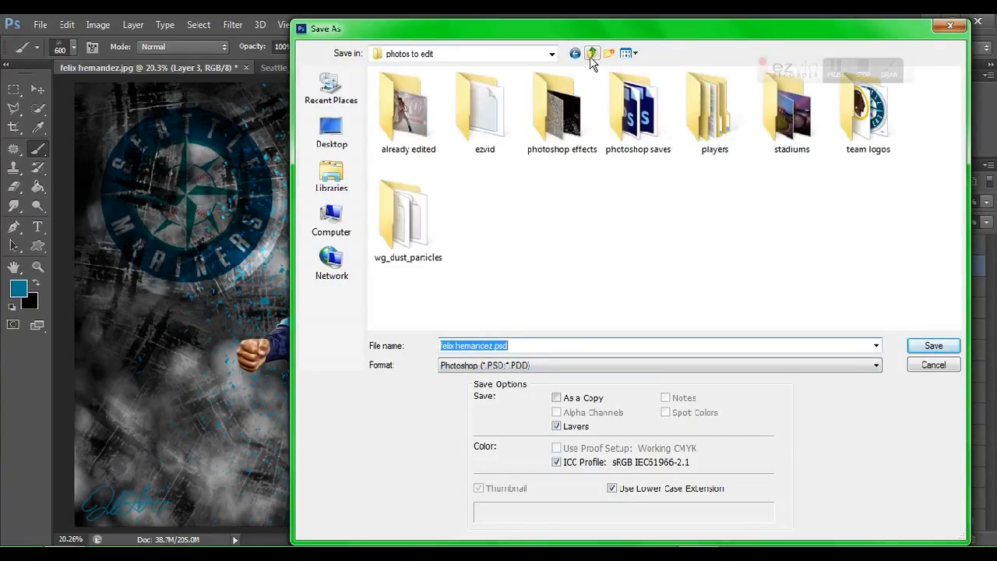
double_click(635, 117)
scroll(768, 276, "down", 10)
scroll(768, 276, "up", 10)
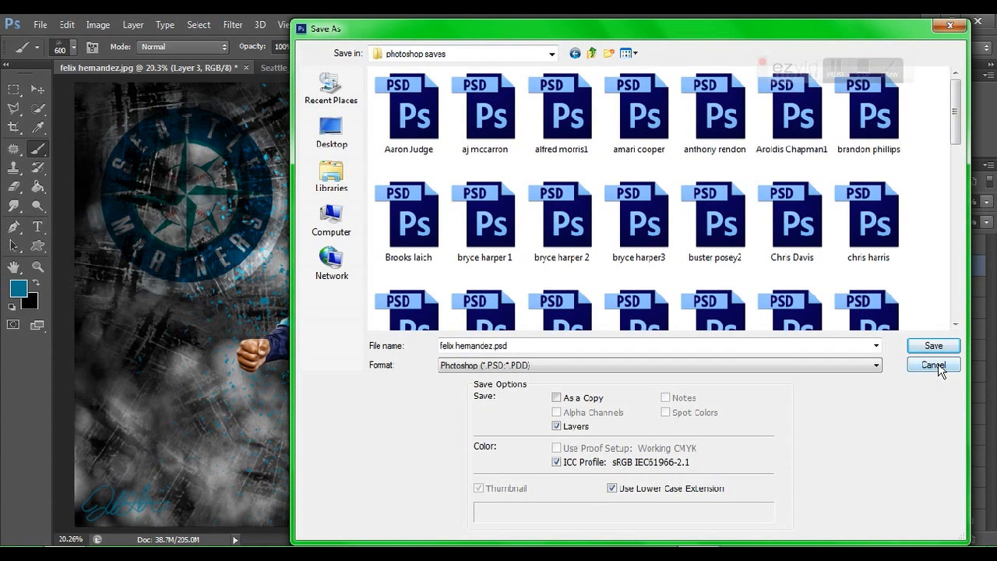
left_click(934, 364)
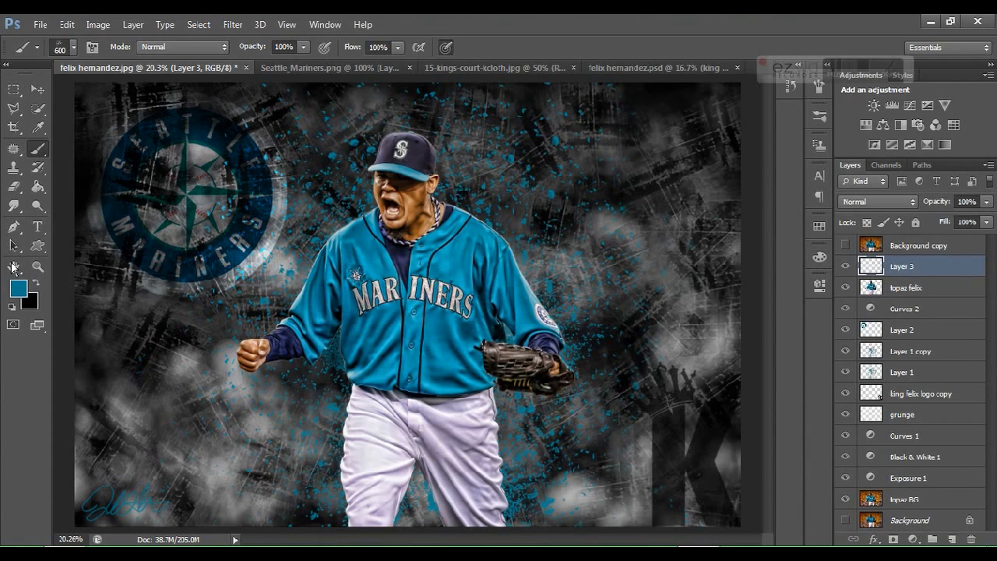
left_click(40, 24)
left_click(116, 200)
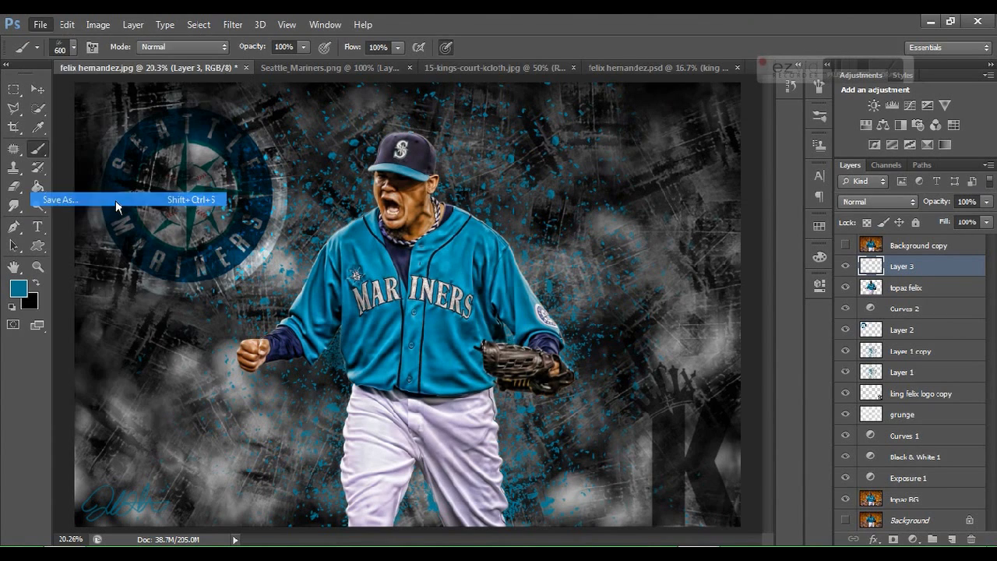
left_click(592, 53)
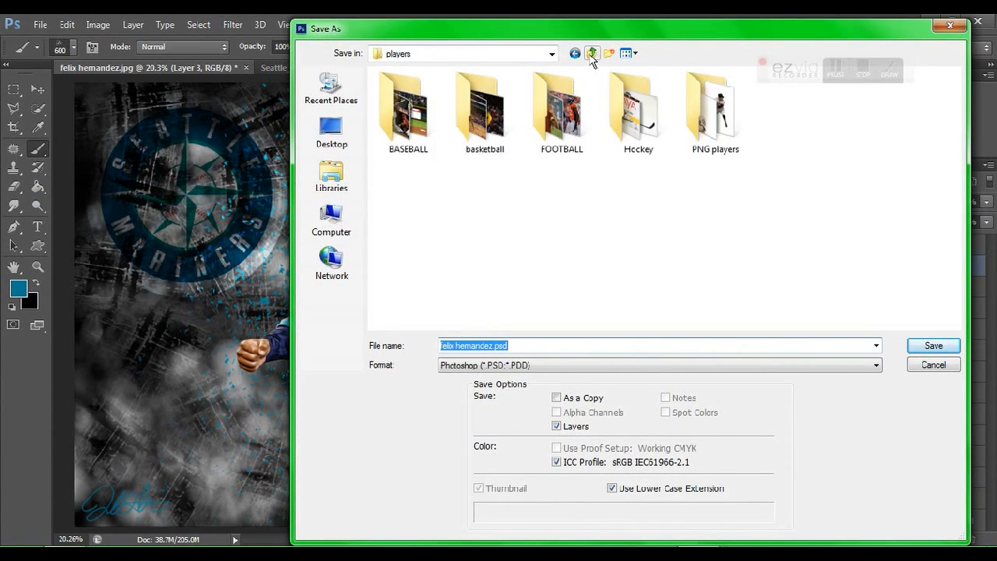
left_click(592, 54)
double_click(425, 116)
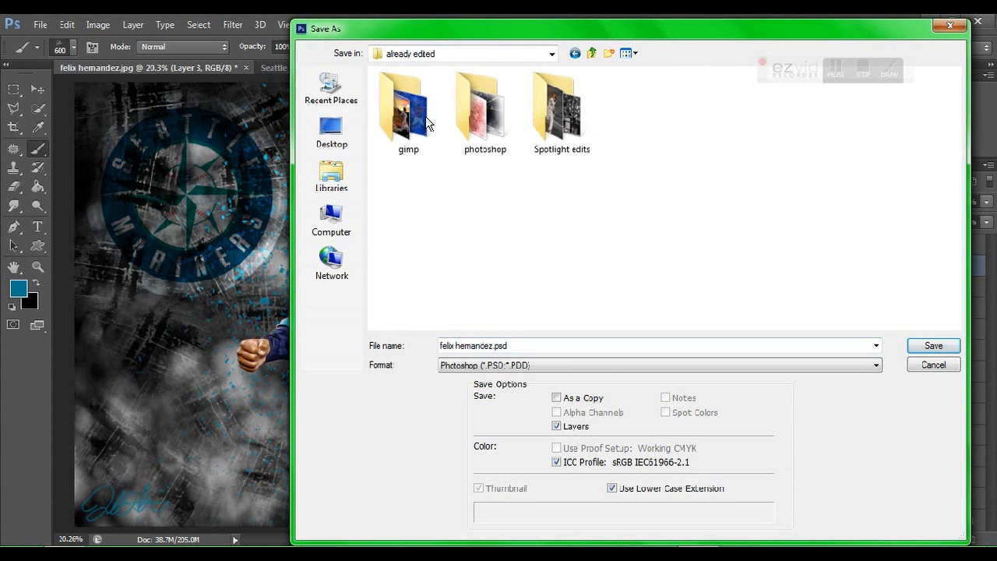
double_click(483, 124)
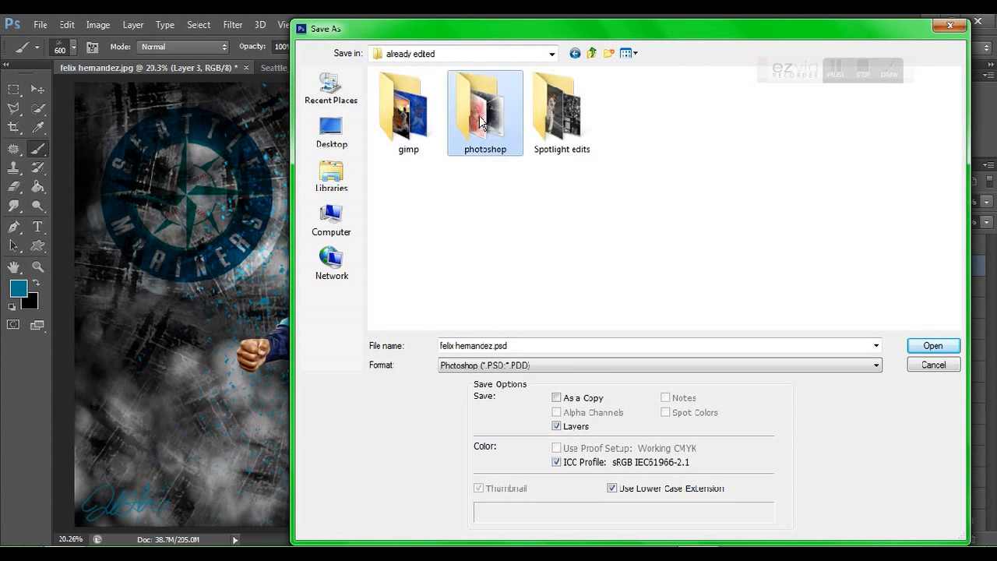
left_click(536, 364)
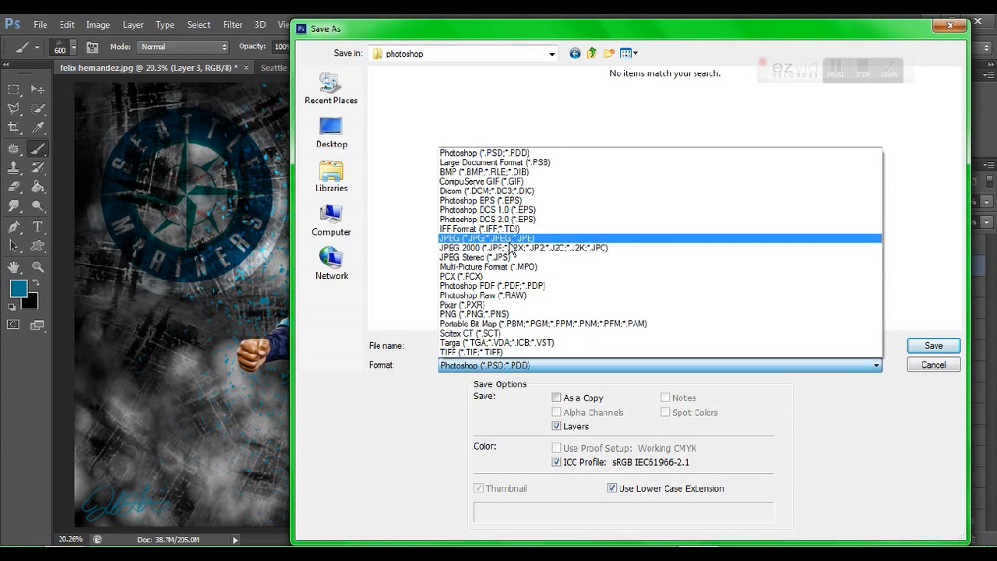
left_click(511, 240)
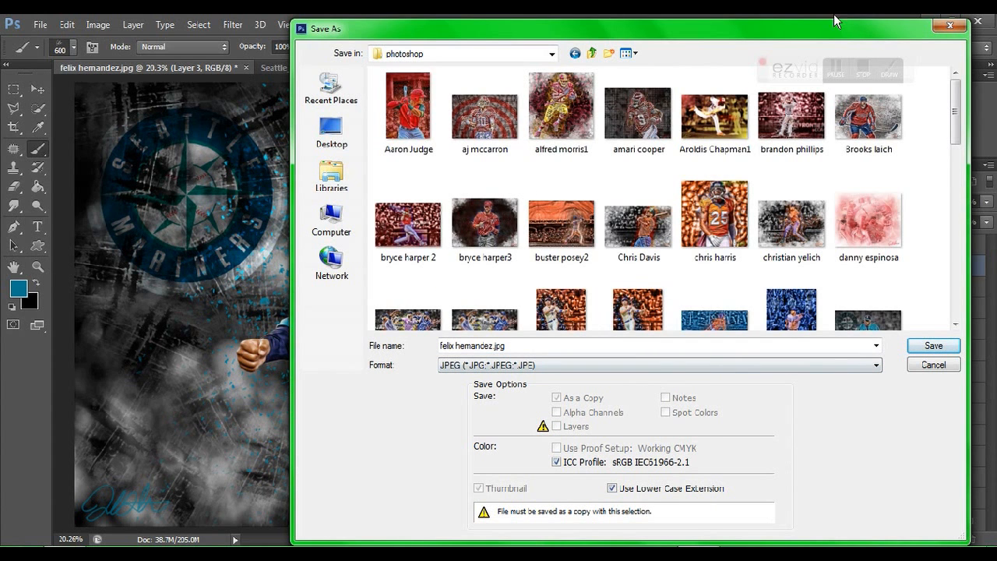
left_click(950, 26)
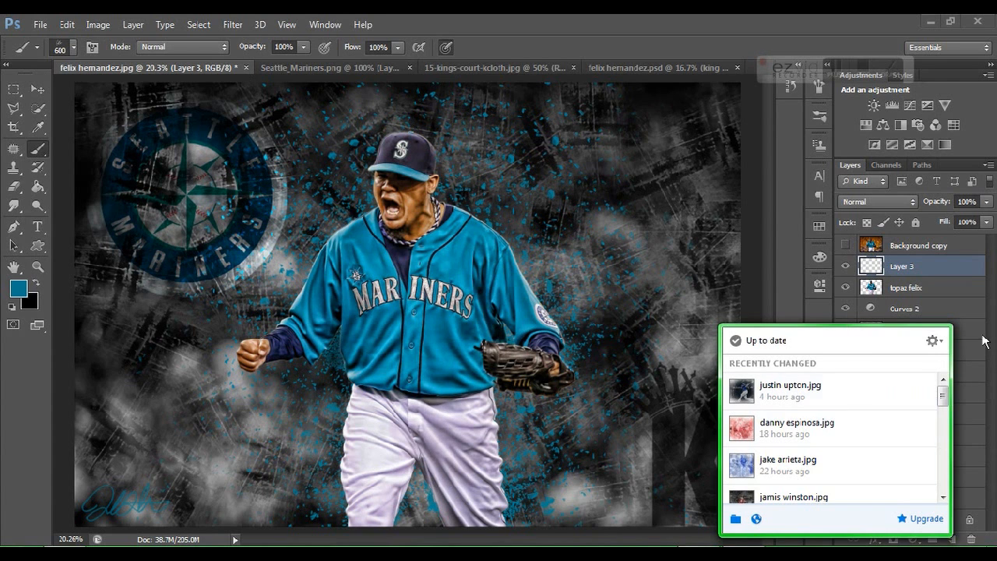
left_click(770, 238)
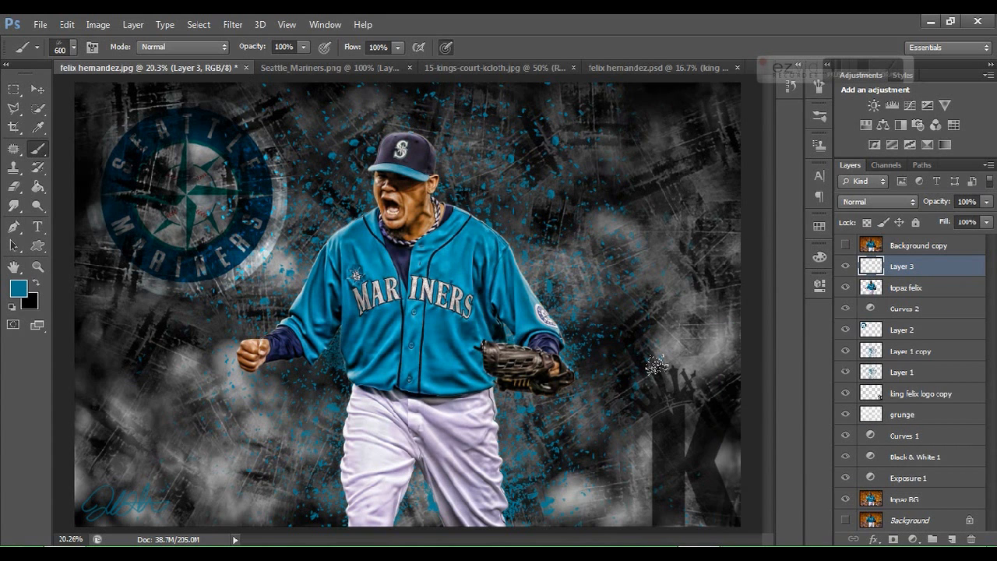